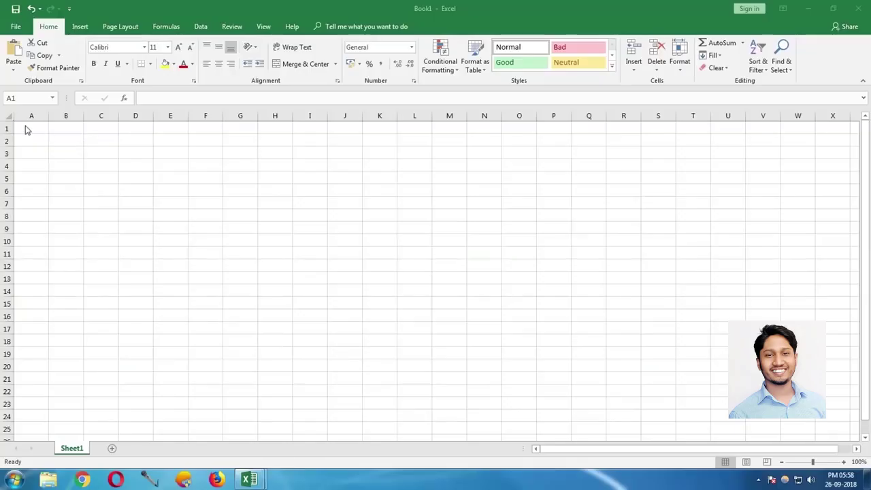
# - Merge A1:C2 into one cell and enter the title INVOICE
pyautogui.moveTo(23, 126); pyautogui.dragTo(104, 141)
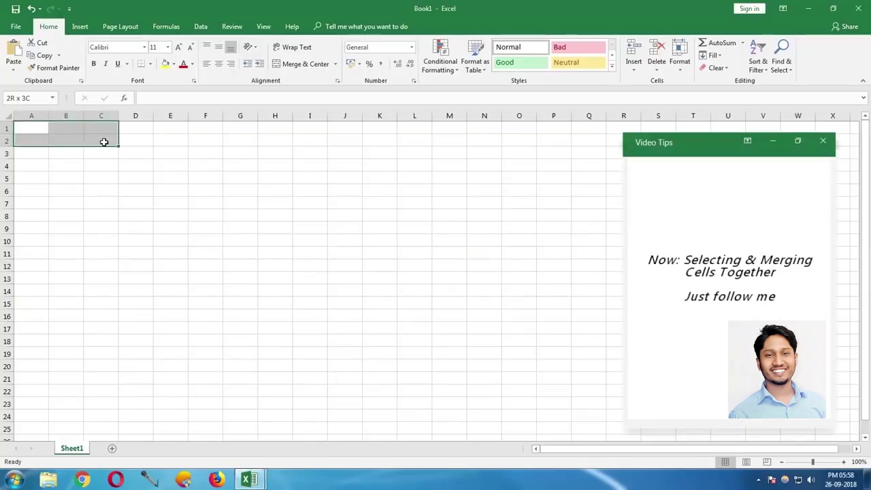
pyautogui.click(301, 63)
pyautogui.write('INVOICE')
pyautogui.hotkey('ctrl', 'shift', '.')
pyautogui.hotkey('ctrl', 'shift', '.')
pyautogui.hotkey('ctrl', 'shift', '.')
pyautogui.click(97, 168)
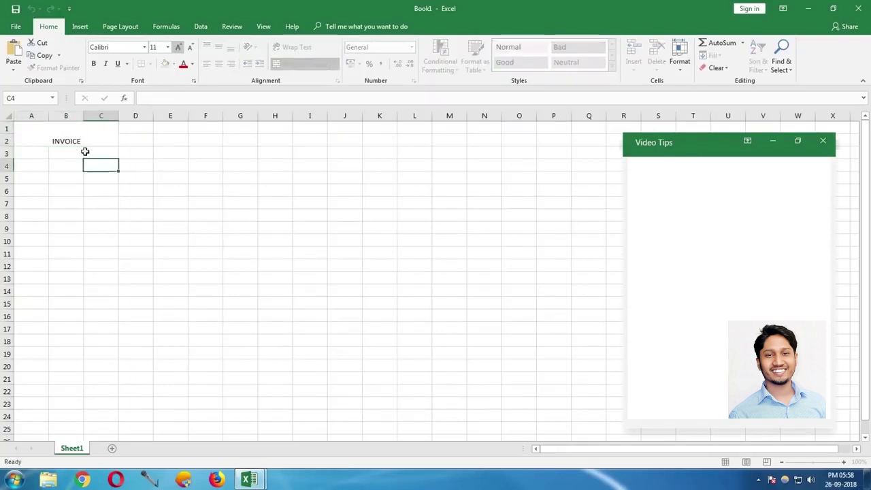
pyautogui.click(70, 136)
# - Middle-align and left-align INVOICE and enlarge it to 36 points
pyautogui.click(218, 47)
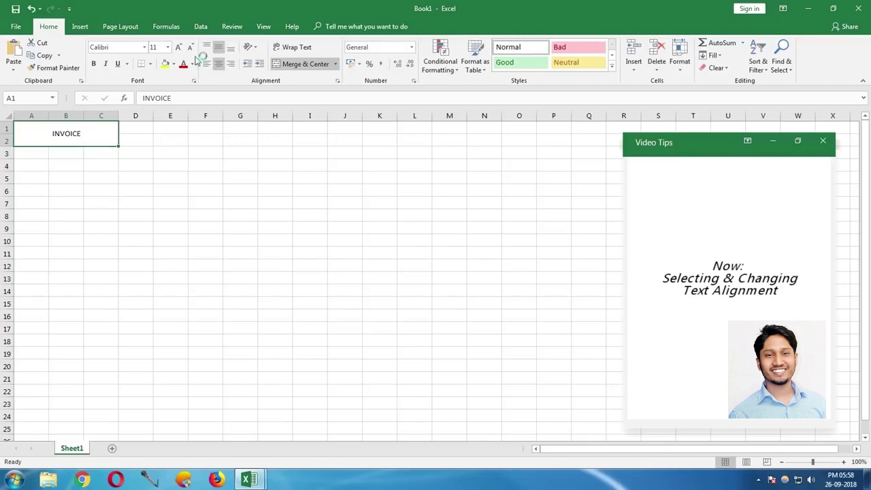
pyautogui.click(178, 46)
pyautogui.click(178, 47)
pyautogui.click(178, 47)
pyautogui.click(177, 47)
pyautogui.click(177, 47)
pyautogui.click(177, 47)
pyautogui.click(206, 63)
pyautogui.click(178, 47)
pyautogui.click(177, 47)
pyautogui.click(177, 47)
pyautogui.click(177, 48)
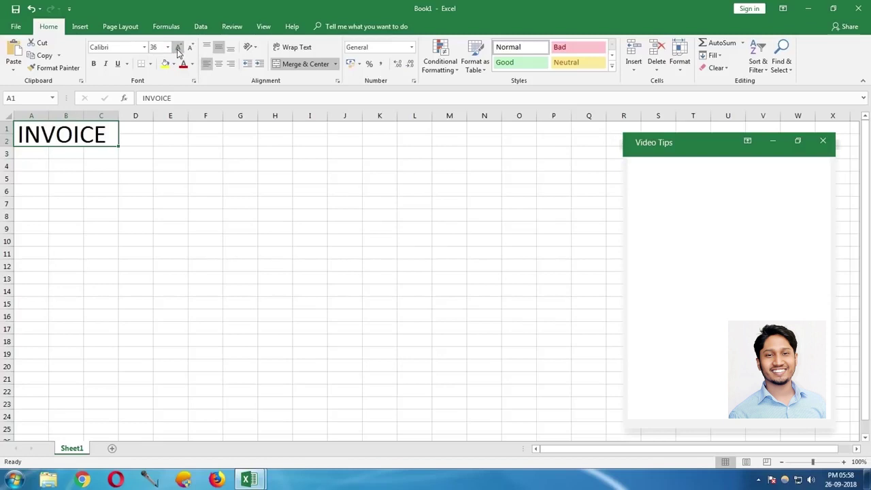
# - Make the INVOICE title bold and dark blue
pyautogui.click(93, 63)
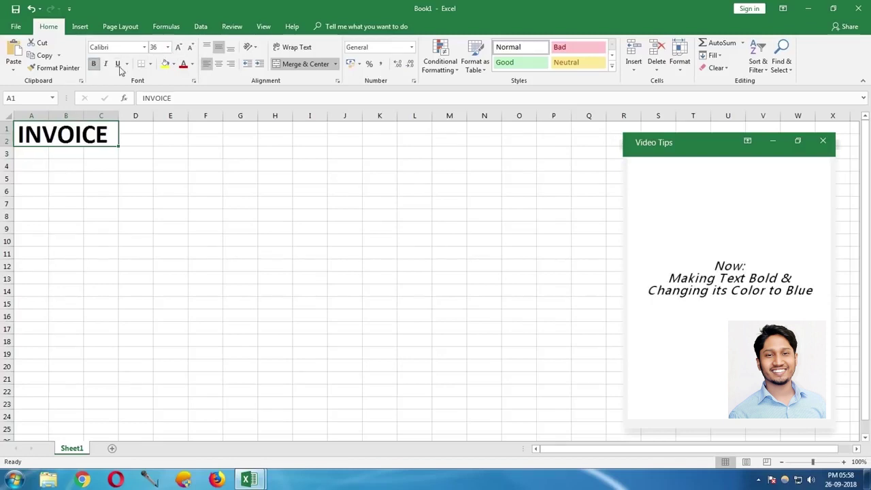
pyautogui.click(193, 66)
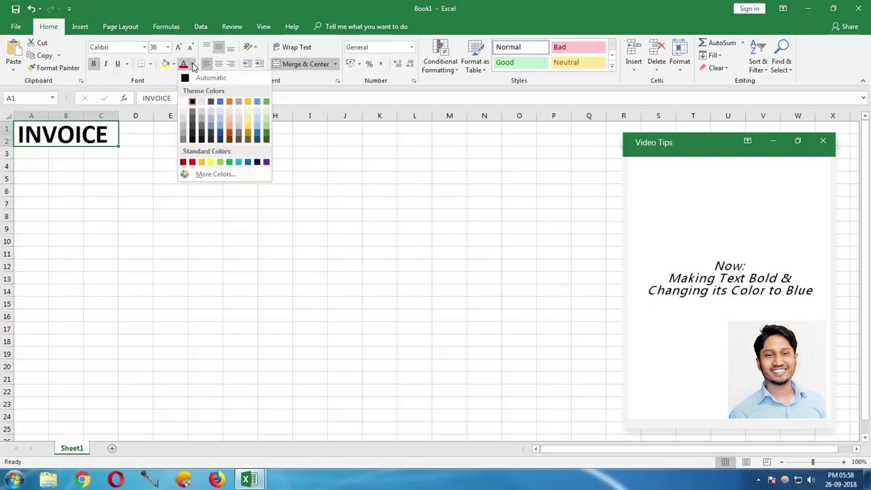
pyautogui.click(257, 135)
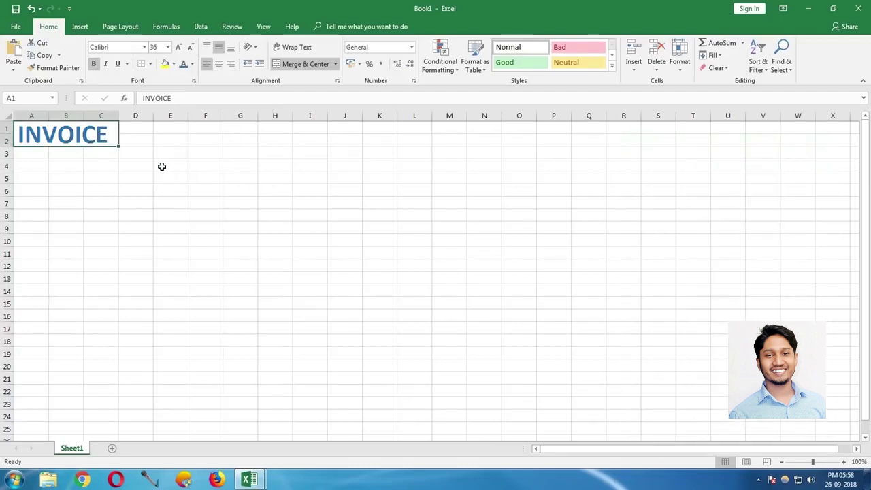
pyautogui.click(134, 175)
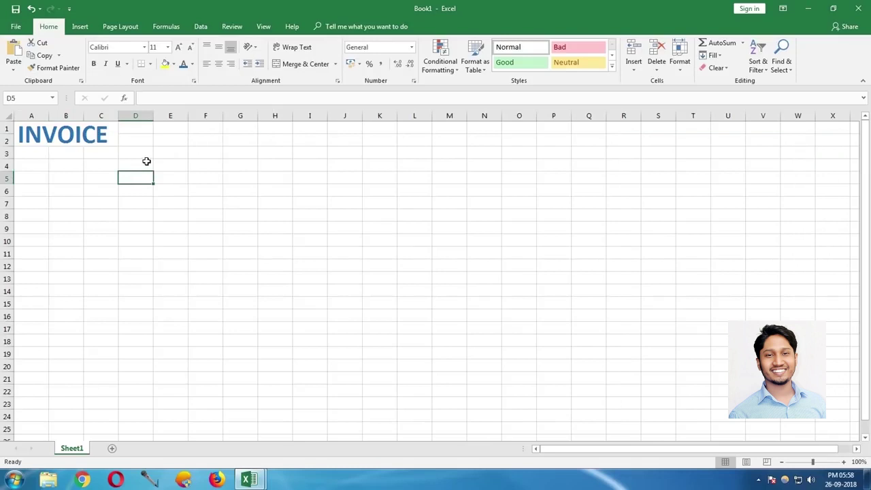
# - Merge D1:H2 and enter 'Your Company Name'
pyautogui.moveTo(145, 128)
pyautogui.mouseDown()
pyautogui.moveTo(188, 141)
pyautogui.moveTo(272, 141)
pyautogui.mouseUp()
pyautogui.click(306, 63)
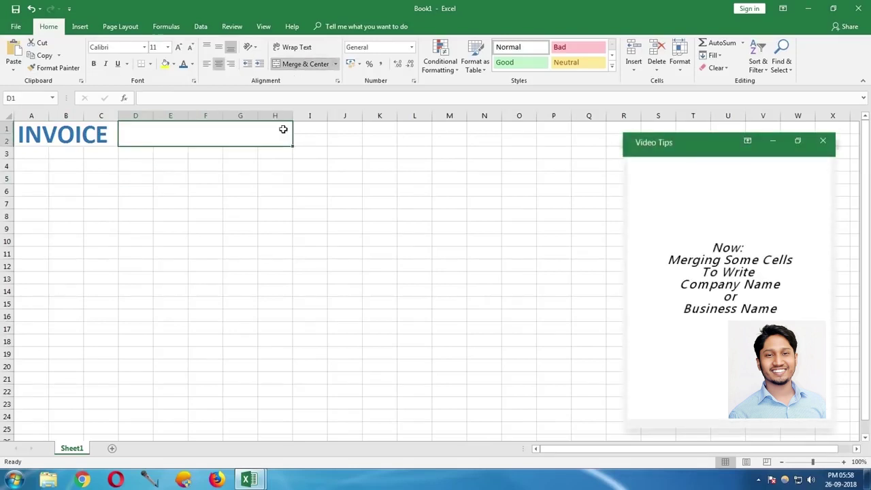
pyautogui.write('Your C')
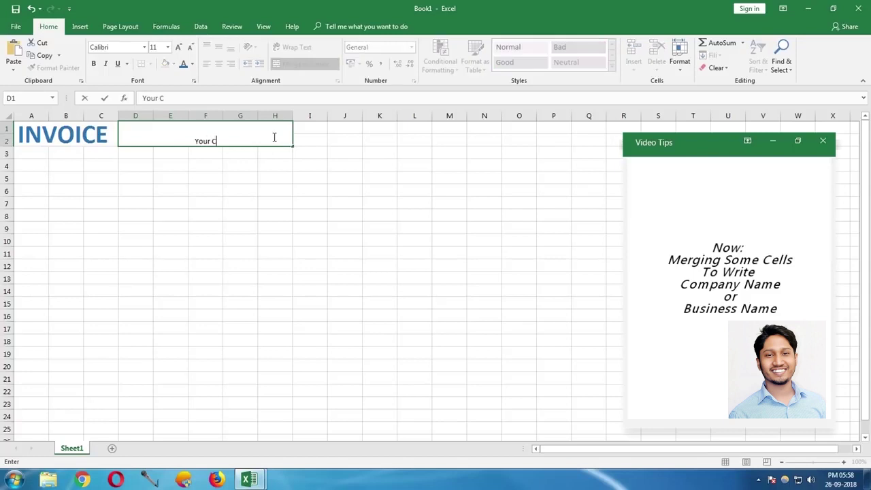
pyautogui.write('om')
pyautogui.write('pany Name')
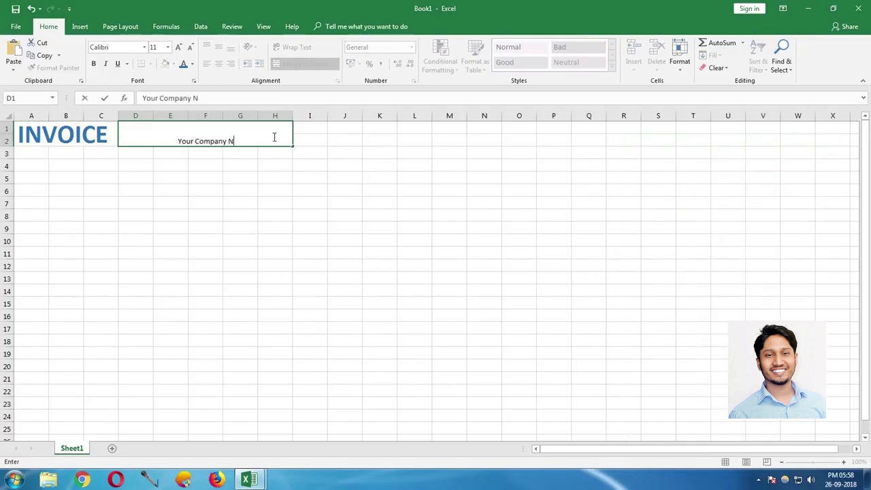
pyautogui.click(227, 184)
pyautogui.click(231, 141)
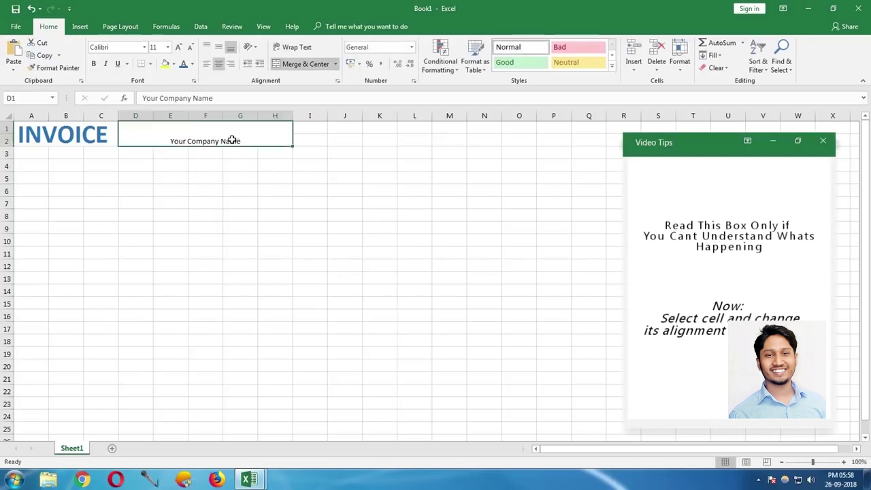
# - Right-align and vertically centre the company name and enlarge it to 18 points
pyautogui.click(231, 63)
pyautogui.click(219, 49)
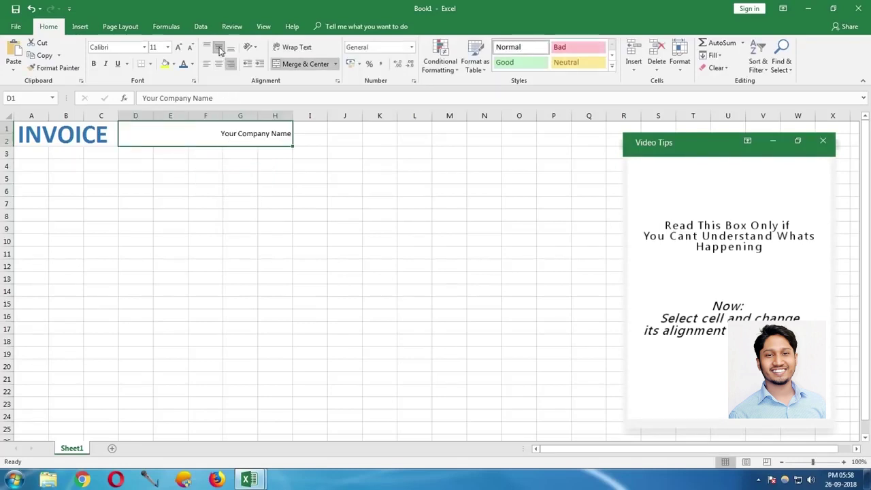
pyautogui.click(178, 47)
pyautogui.click(178, 47)
pyautogui.click(178, 47)
pyautogui.click(179, 47)
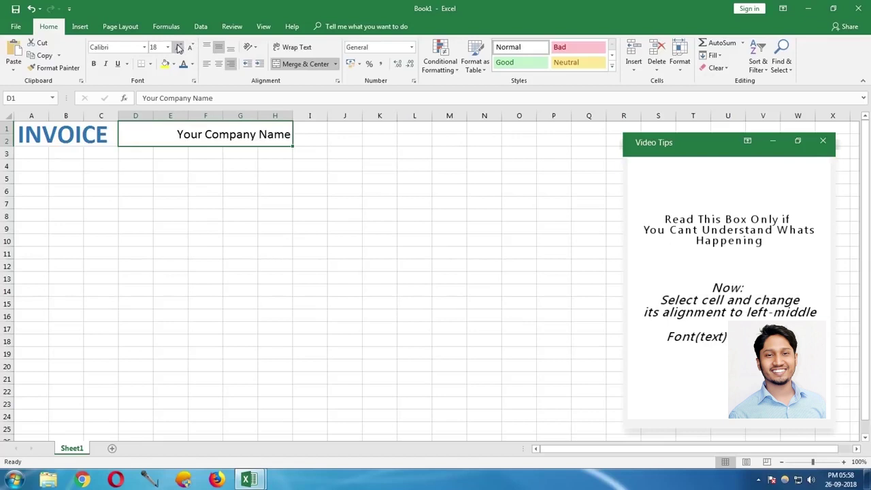
pyautogui.click(253, 215)
pyautogui.click(263, 26)
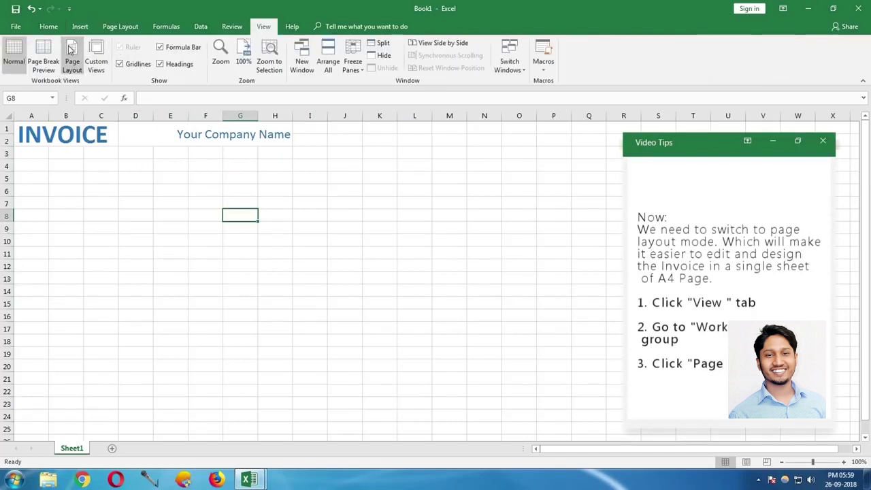
# - Switch to Page Layout view and resize columns A–H together
pyautogui.click(71, 52)
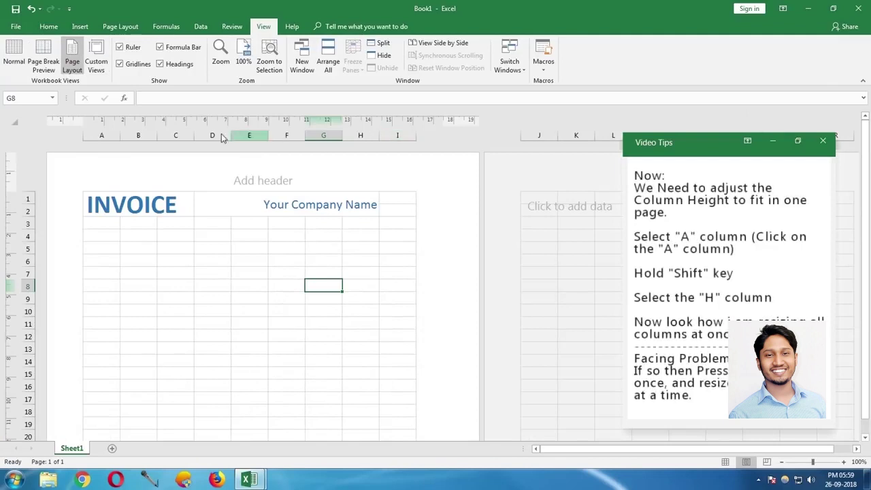
pyautogui.click(101, 134)
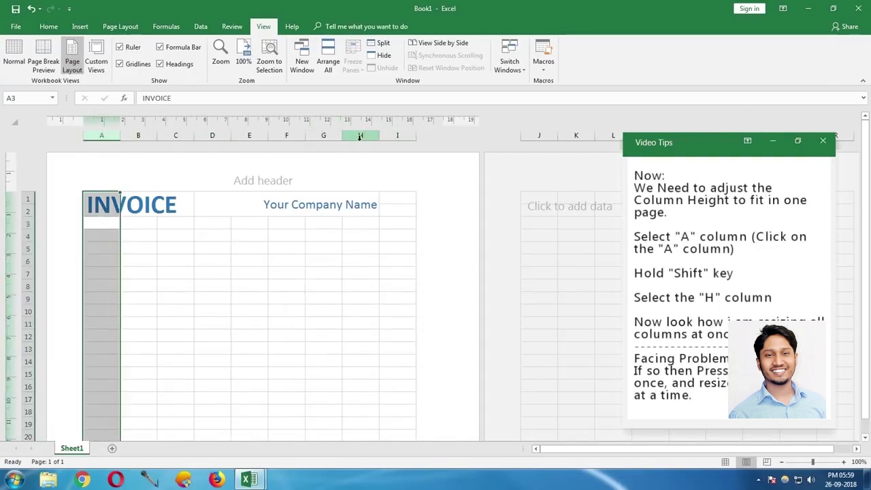
pyautogui.keyDown('shift'); pyautogui.click(361, 135); pyautogui.keyUp('shift')
pyautogui.moveTo(379, 135)
pyautogui.mouseDown()
pyautogui.moveTo(426, 139)
pyautogui.moveTo(451, 160)
pyautogui.mouseUp()
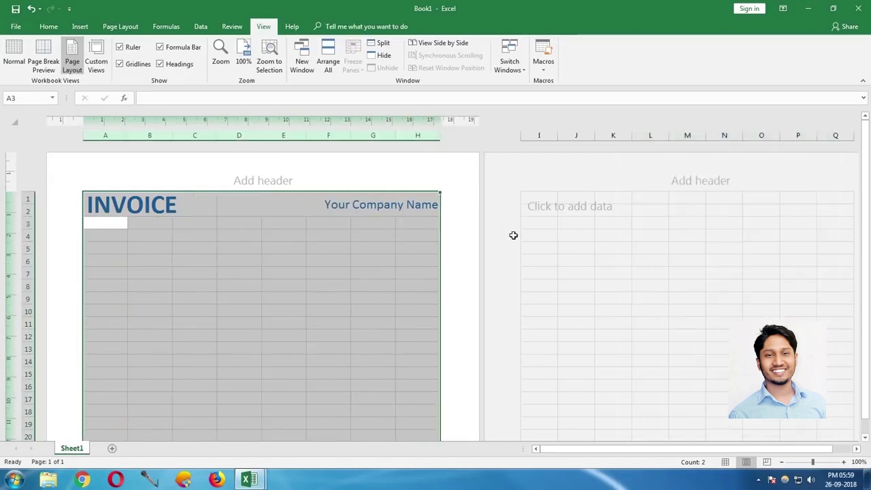
pyautogui.click(523, 248)
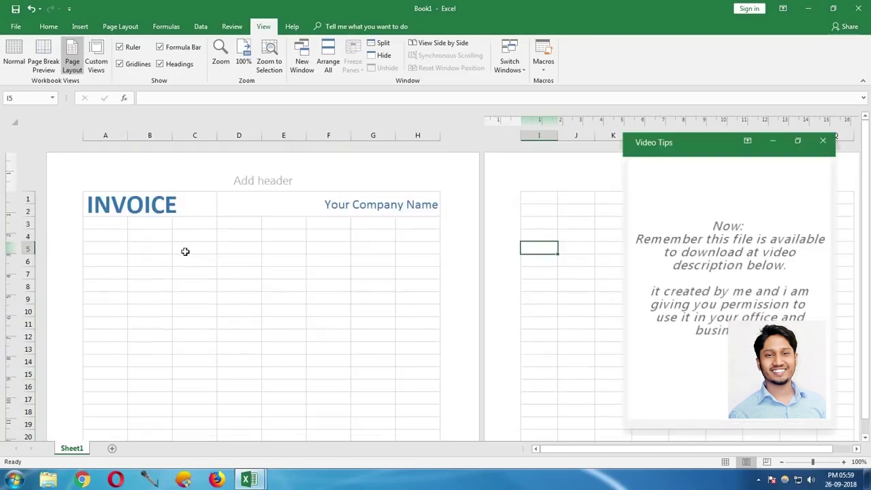
# - Narrow column A to 0.95 cm and widen columns B–H to fill the page width
pyautogui.scroll(-3, 168, 248)
pyautogui.scroll(-2, 168, 248)
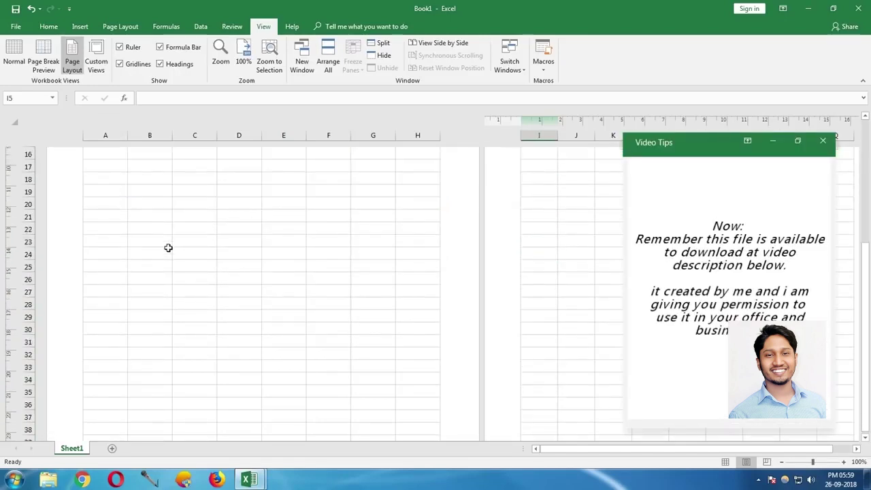
pyautogui.scroll(5, 168, 248)
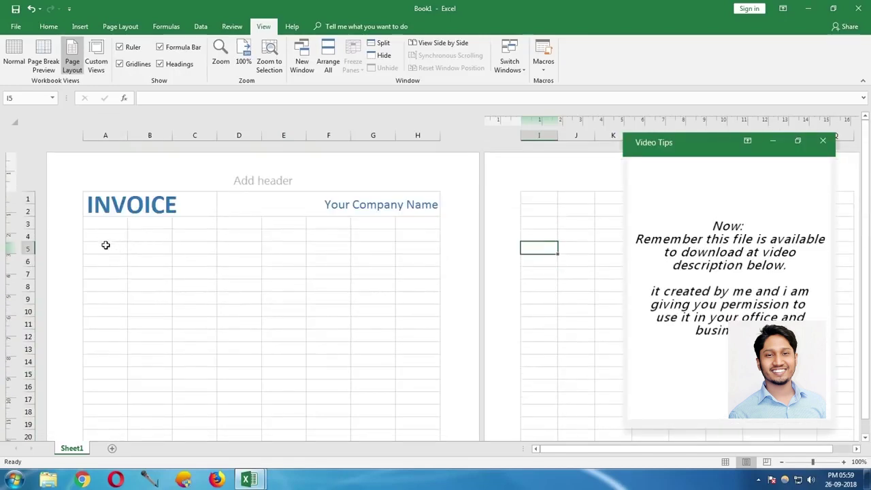
pyautogui.moveTo(103, 233); pyautogui.dragTo(150, 248)
pyautogui.click(121, 273)
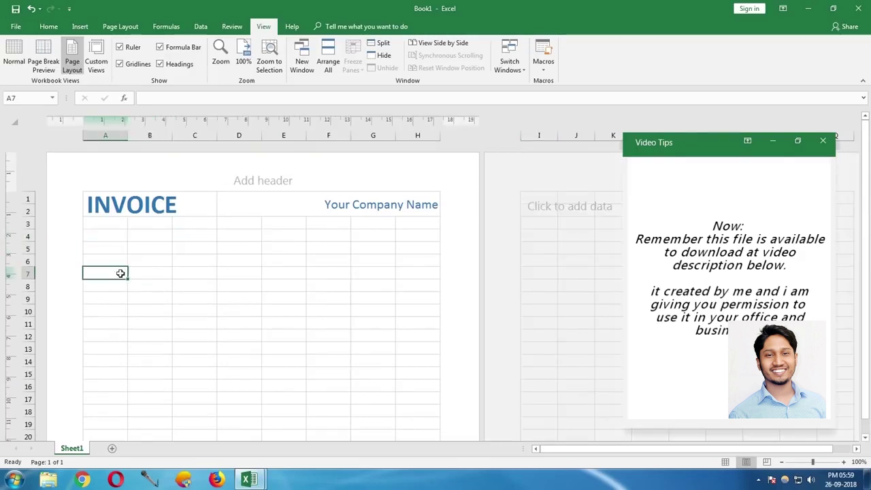
pyautogui.moveTo(127, 135)
pyautogui.mouseDown()
pyautogui.moveTo(102, 136)
pyautogui.moveTo(416, 135)
pyautogui.mouseUp()
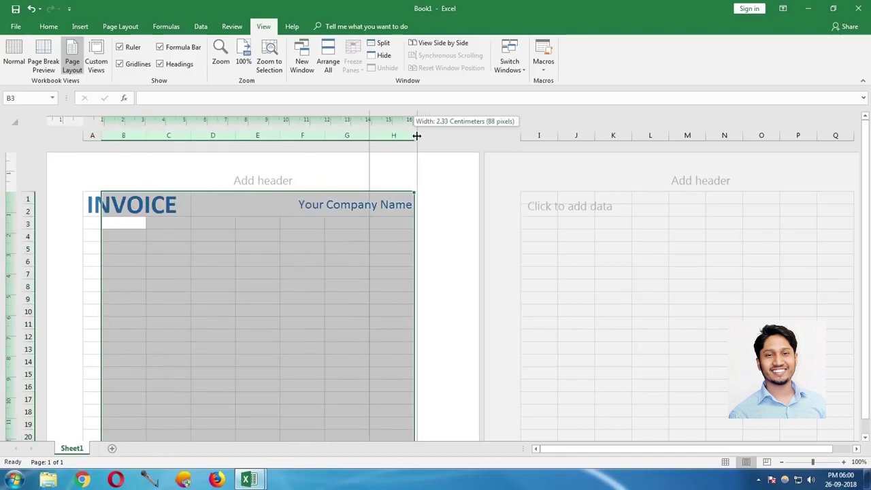
pyautogui.moveTo(416, 136); pyautogui.dragTo(417, 135)
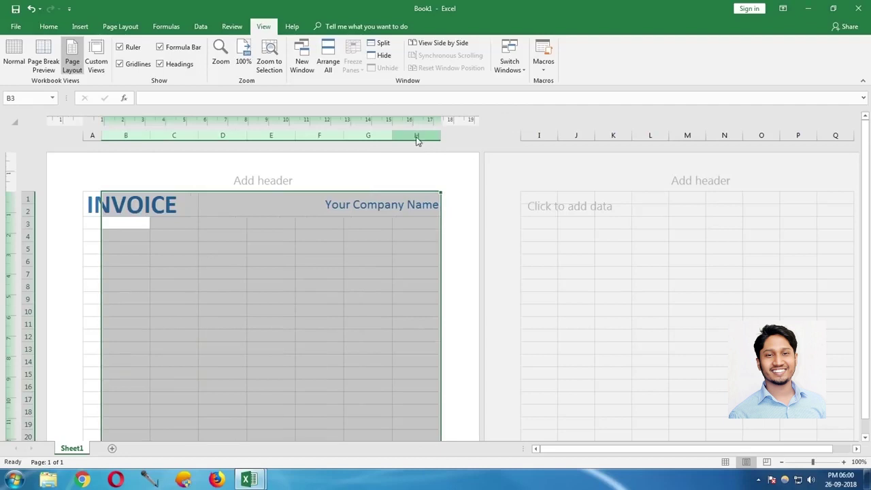
pyautogui.click(139, 245)
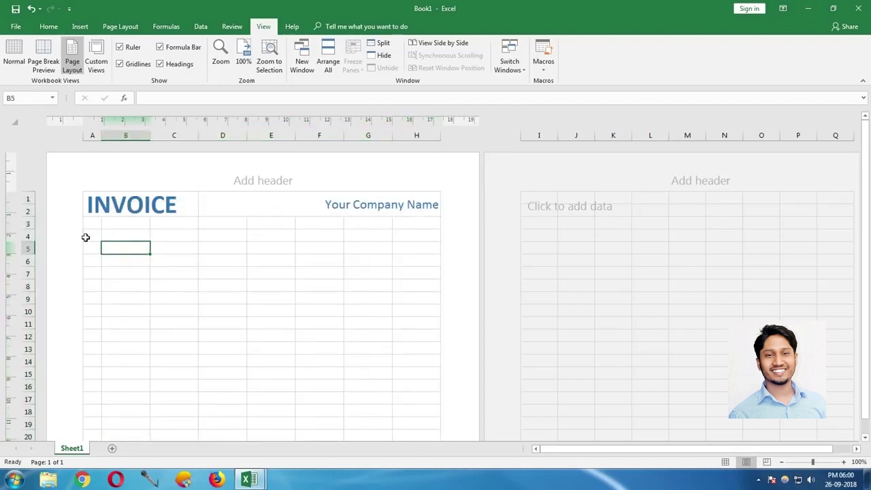
pyautogui.moveTo(85, 237); pyautogui.dragTo(125, 237)
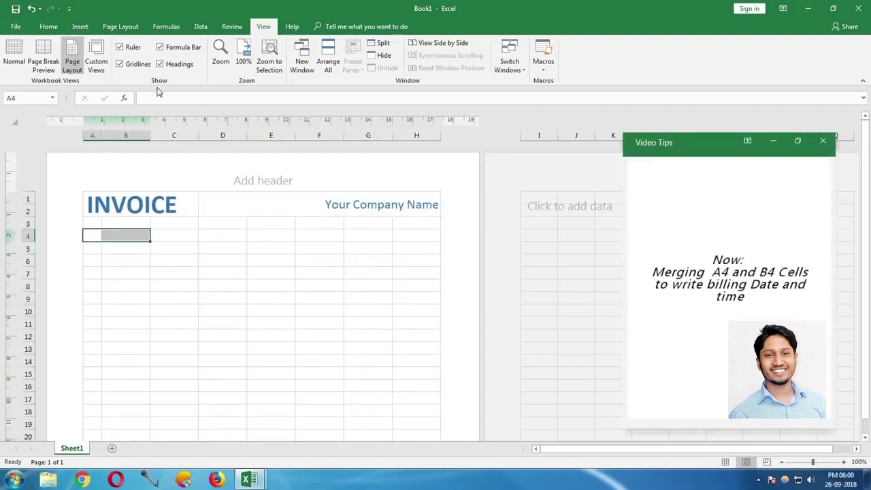
# - Merge A4:B4 and enter the label 'Date & Time'
pyautogui.click(48, 26)
pyautogui.click(286, 65)
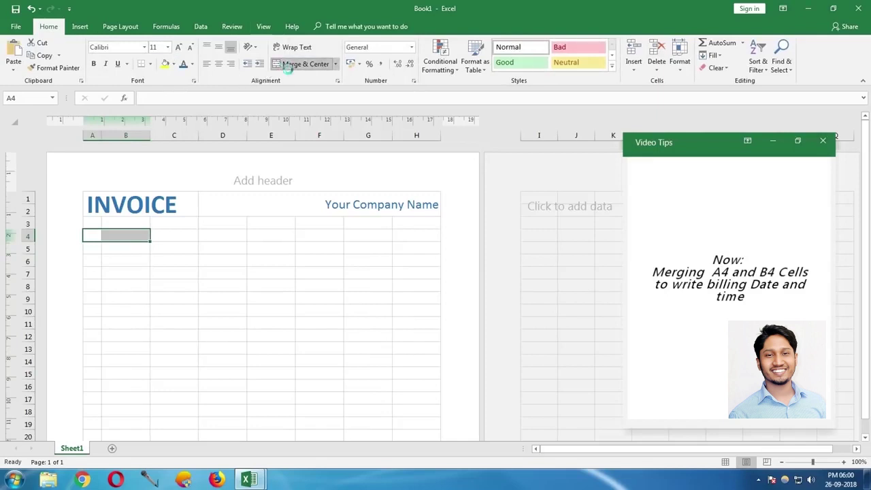
pyautogui.write('Date & Time')
pyautogui.press('Return')
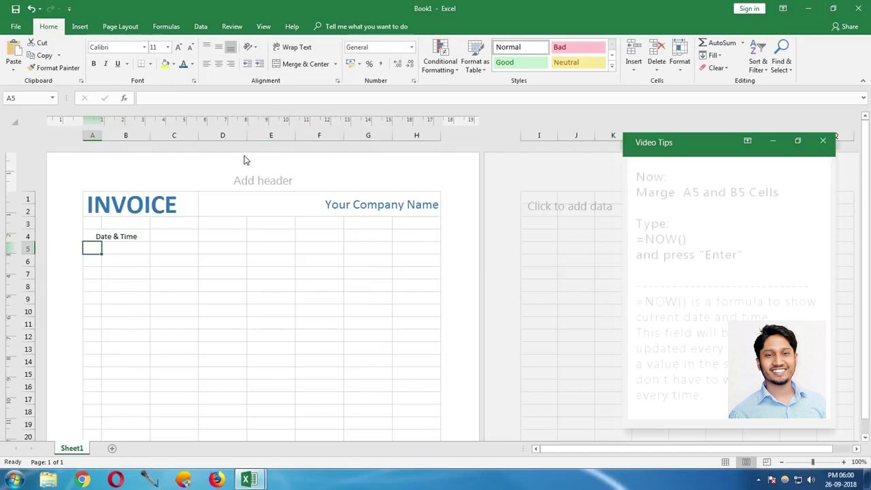
# - Merge A5:B5 and enter =NOW() to show the current date and time
pyautogui.moveTo(93, 248); pyautogui.dragTo(118, 247)
pyautogui.click(300, 64)
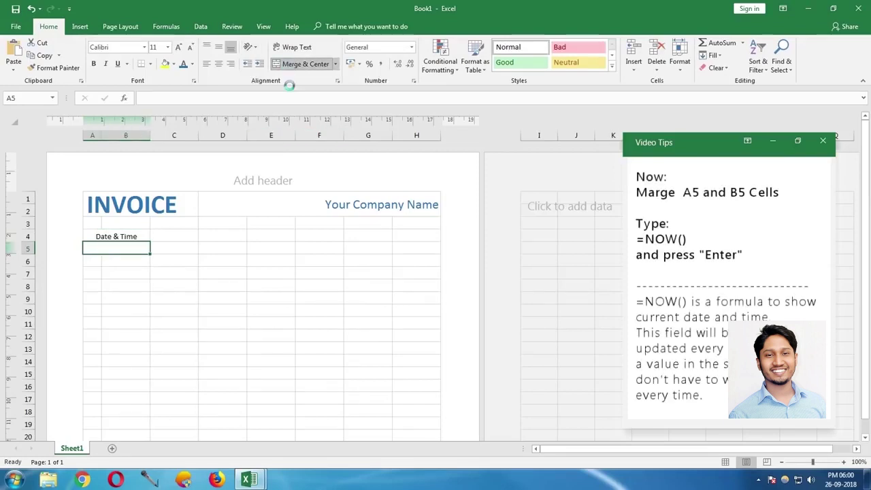
pyautogui.write('=')
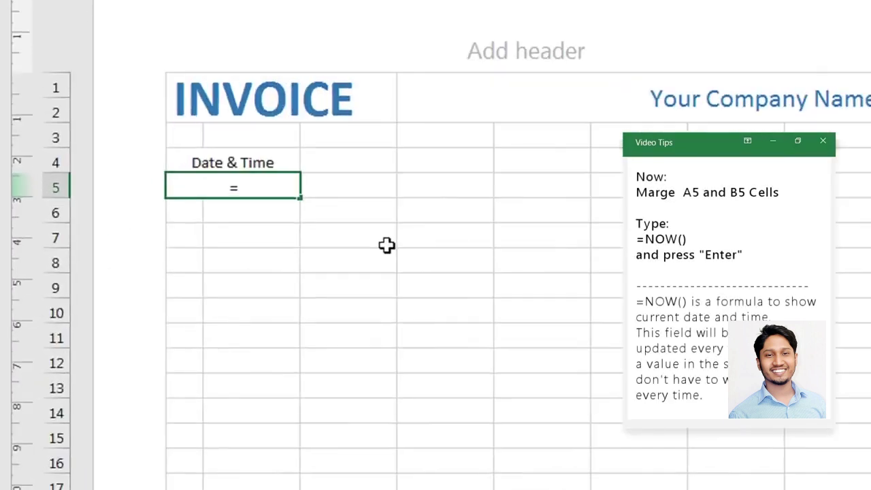
pyautogui.write('NOW')
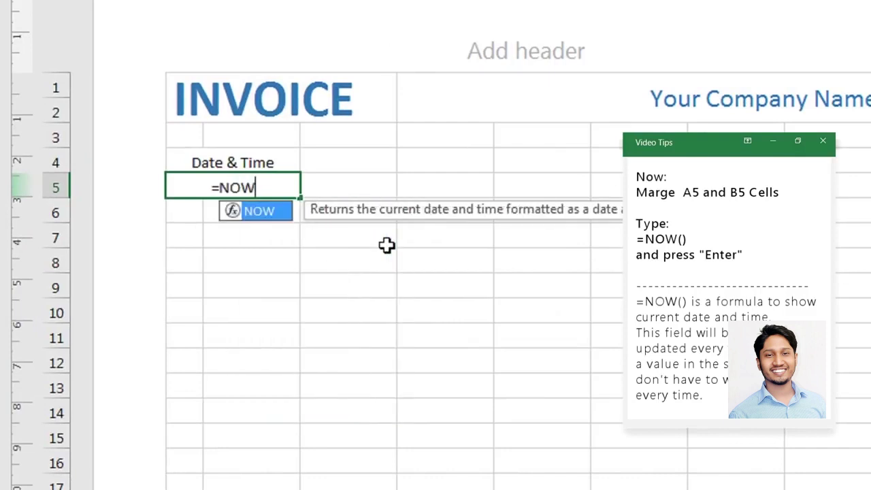
pyautogui.write('()')
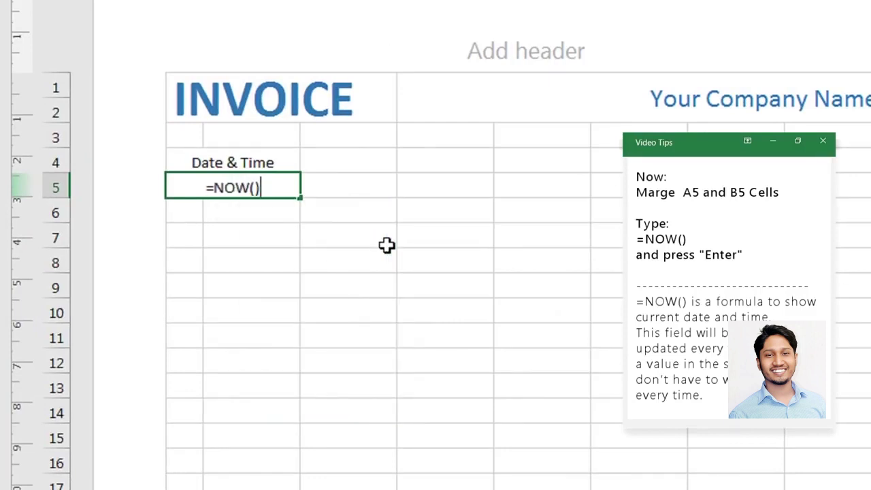
pyautogui.press('Return')
pyautogui.moveTo(347, 163); pyautogui.dragTo(423, 160)
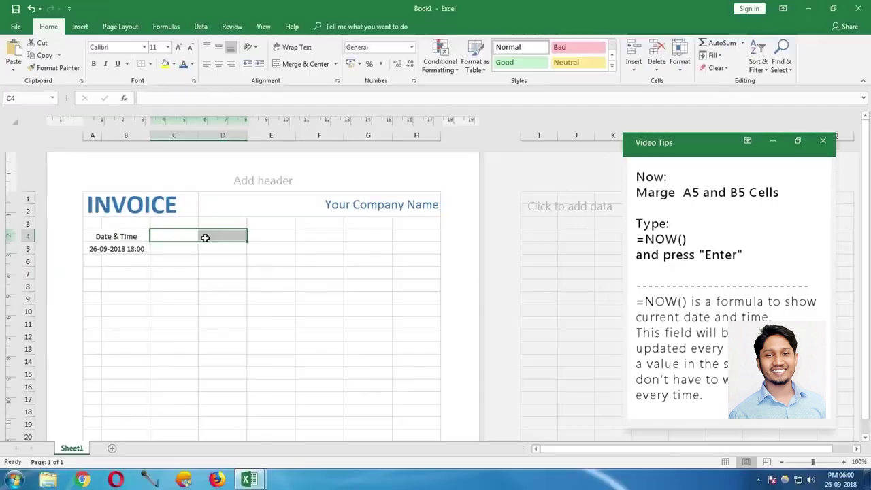
# - Enter 'INVOICE NO' in C4 and widen column C to fit it
pyautogui.click(181, 234)
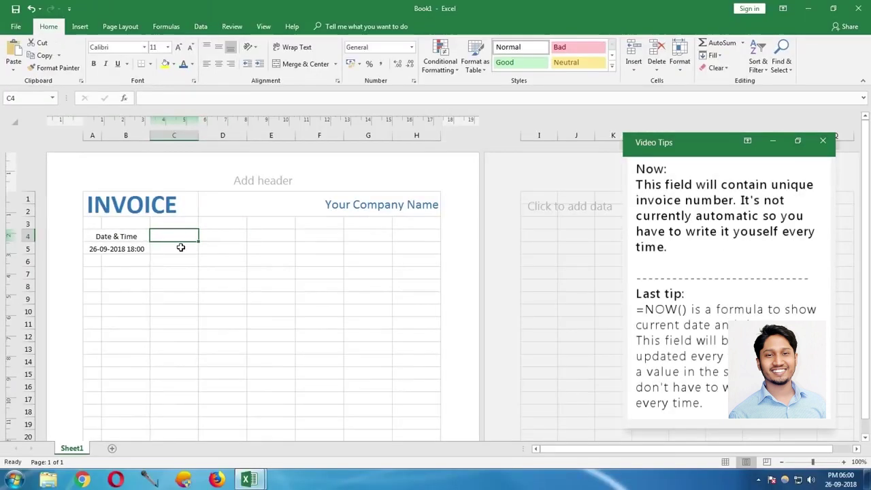
pyautogui.write('INVOICE NO')
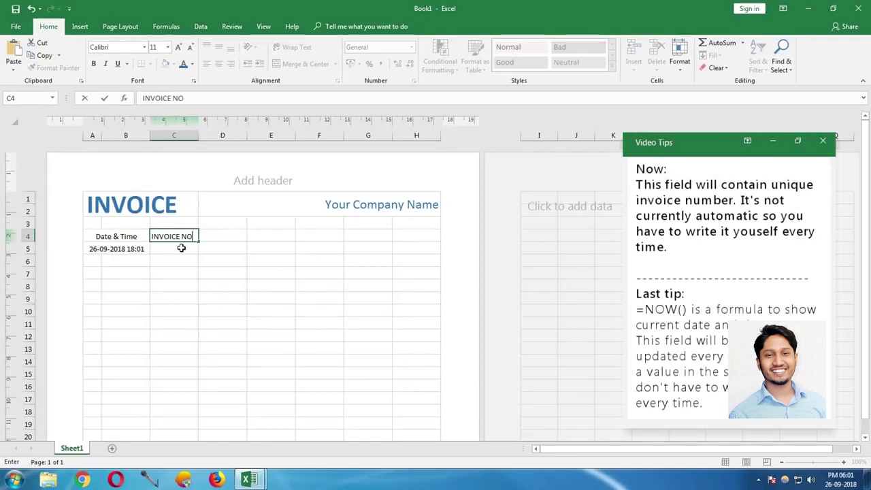
pyautogui.click(181, 248)
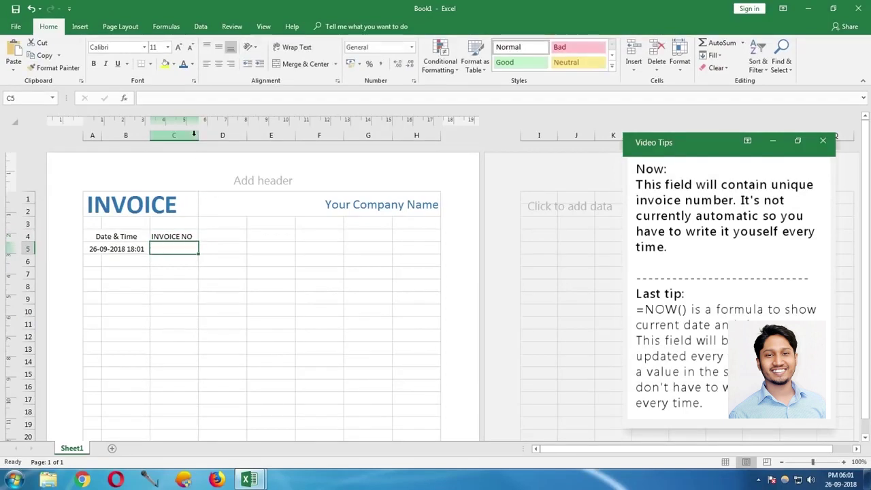
pyautogui.moveTo(199, 129); pyautogui.dragTo(202, 130)
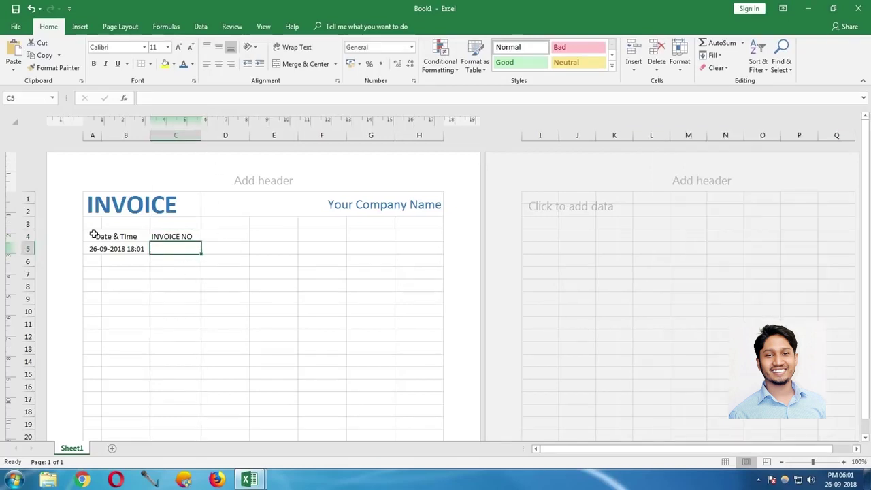
# - Give A4:C5 all borders and apply the 20% - Accent1 style to headings A4:C4
pyautogui.moveTo(93, 234); pyautogui.dragTo(175, 249)
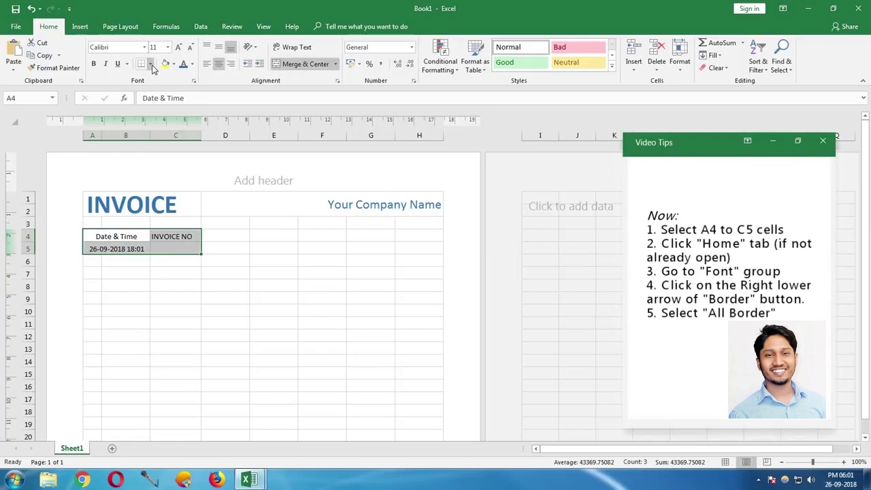
pyautogui.click(151, 65)
pyautogui.click(161, 162)
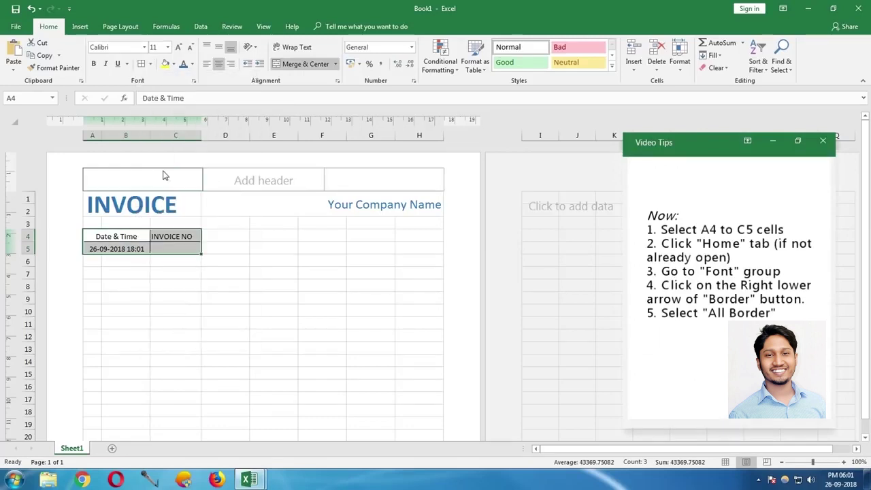
pyautogui.moveTo(126, 236); pyautogui.dragTo(175, 237)
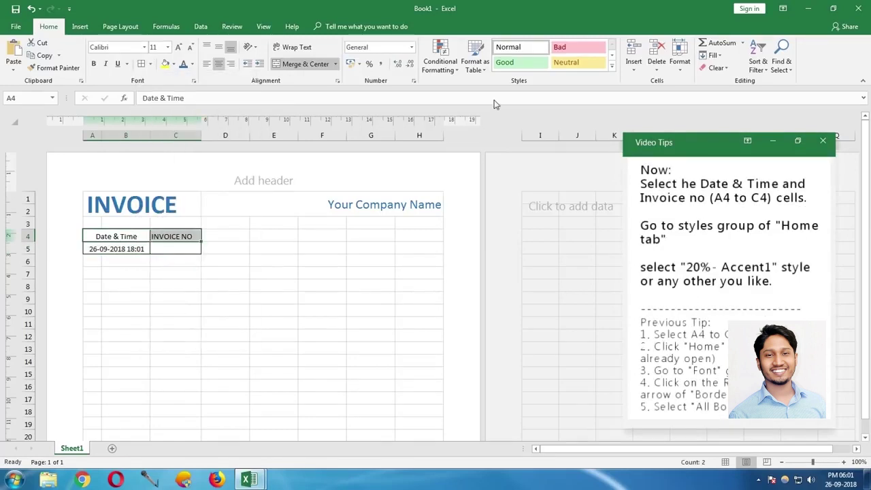
pyautogui.click(612, 67)
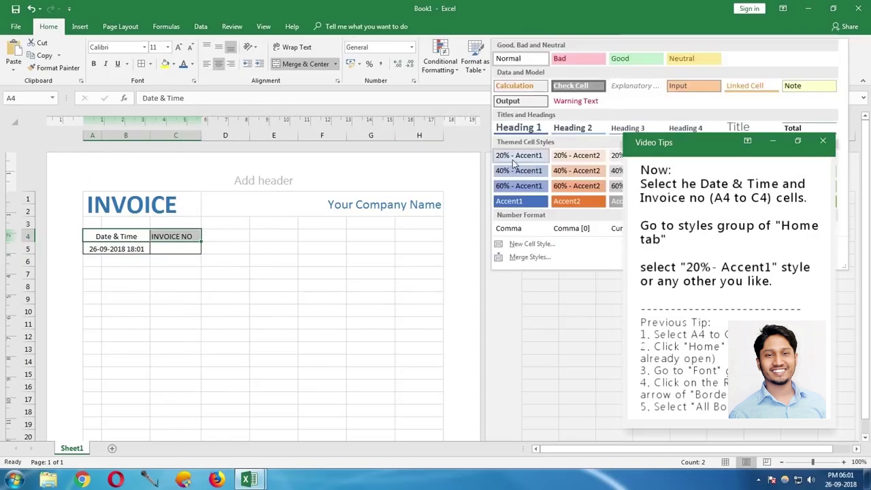
pyautogui.click(512, 159)
pyautogui.click(314, 245)
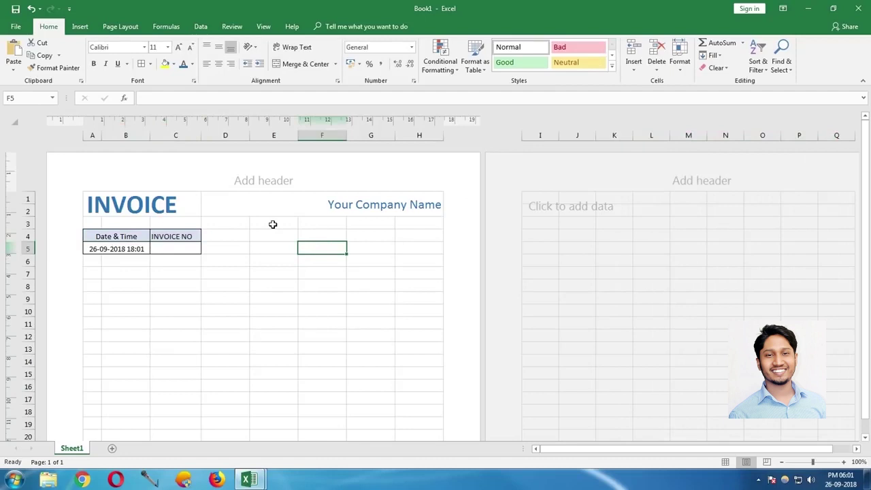
pyautogui.moveTo(272, 224); pyautogui.dragTo(413, 225)
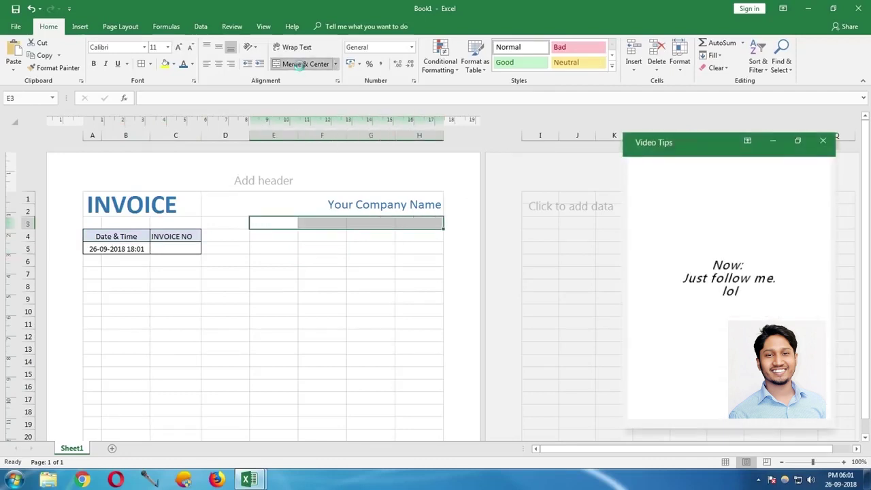
# - Merge E3:H3 and E4:H4 and enter 'Street Address' and 'City, State, Zip'
pyautogui.click(299, 64)
pyautogui.write('Street Add')
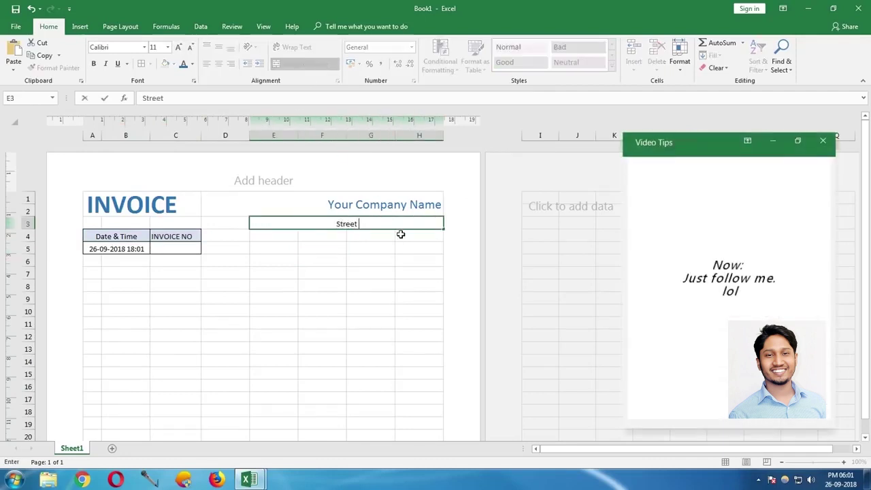
pyautogui.write('ress')
pyautogui.press('Return')
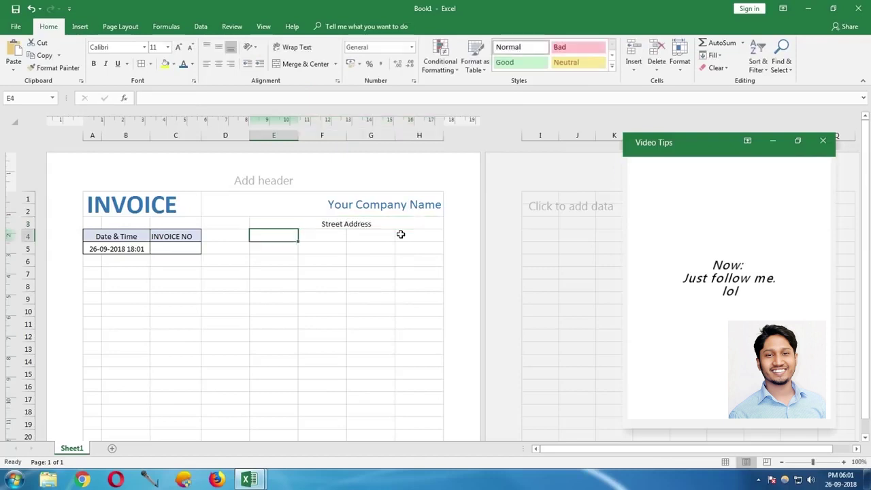
pyautogui.moveTo(294, 237); pyautogui.dragTo(431, 233)
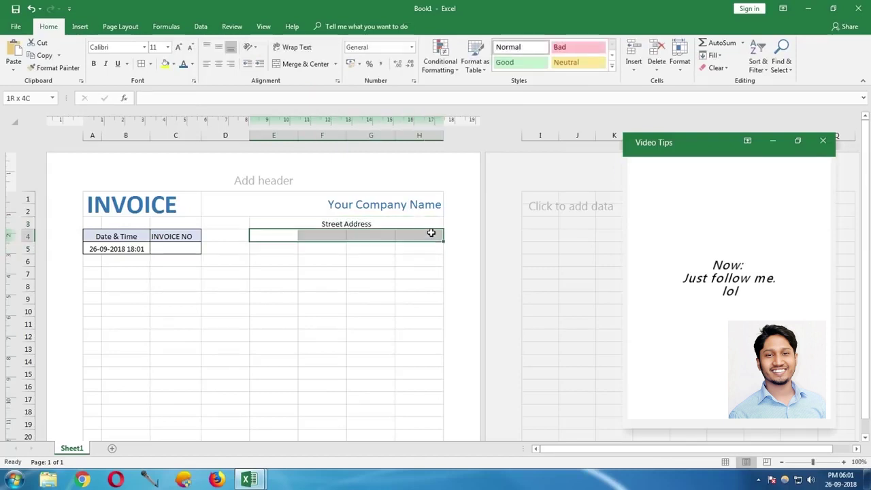
pyautogui.click(298, 65)
pyautogui.write('C')
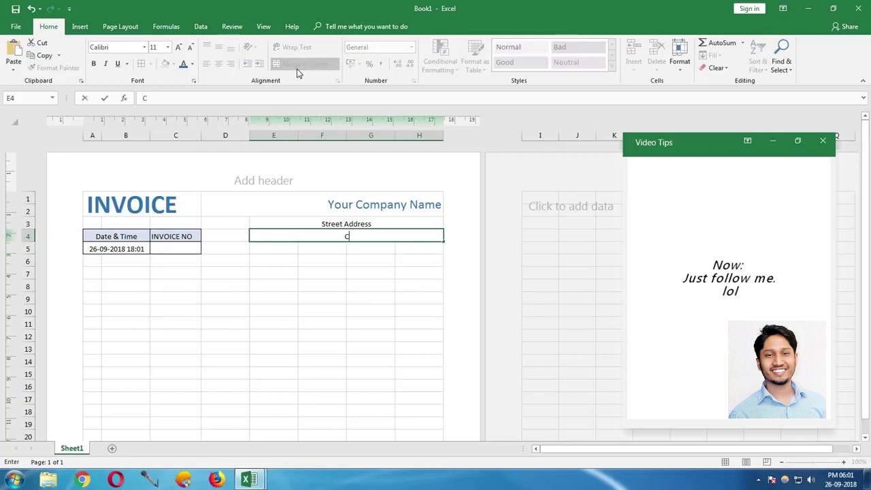
pyautogui.write(' Zipo')
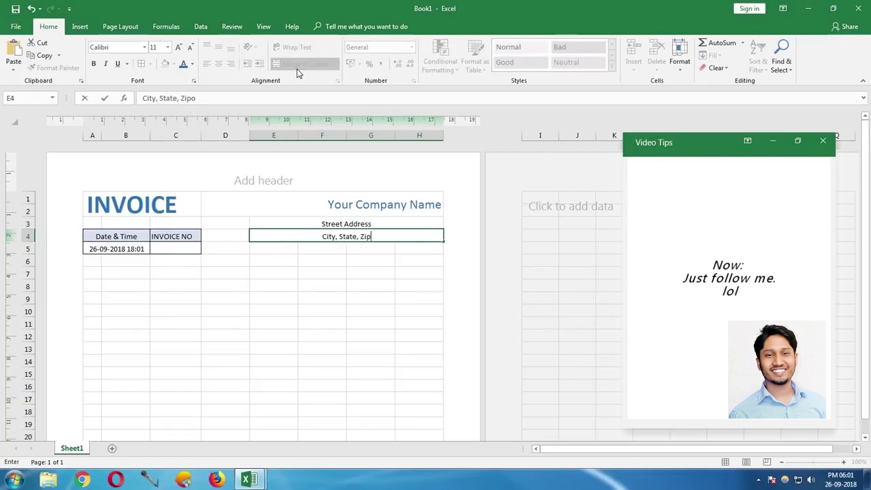
pyautogui.press('Return')
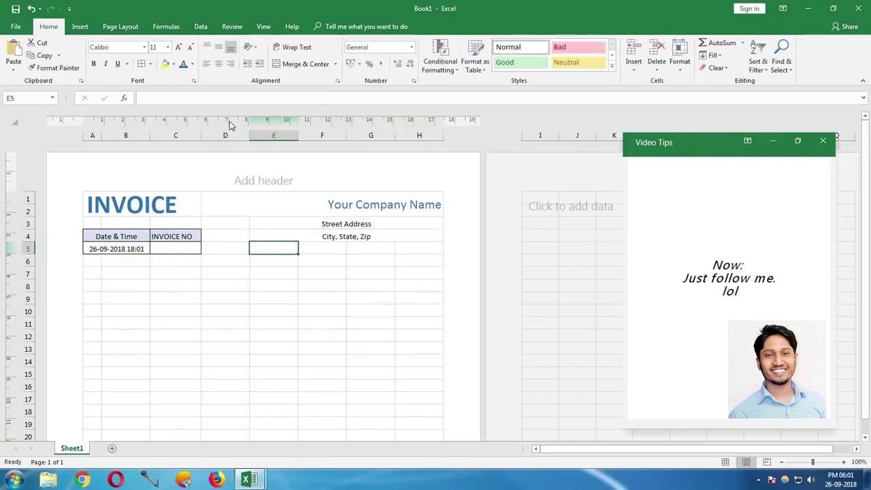
pyautogui.moveTo(272, 253); pyautogui.dragTo(430, 244)
pyautogui.click(303, 67)
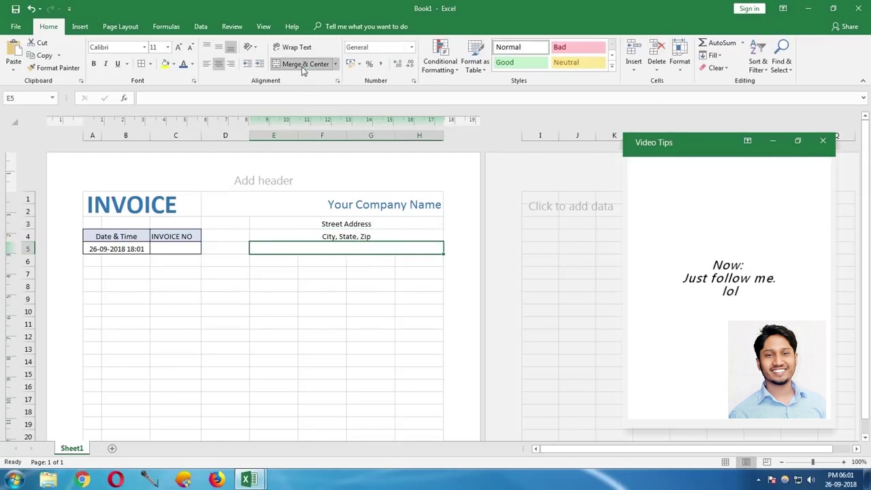
pyautogui.write('Phone: (000) 000-0000')
pyautogui.click(378, 283)
pyautogui.moveTo(343, 223); pyautogui.dragTo(361, 246)
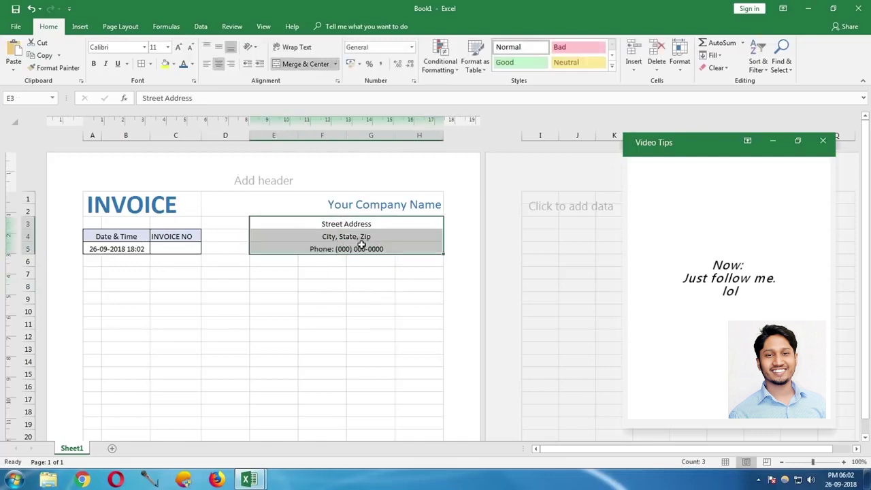
pyautogui.click(232, 64)
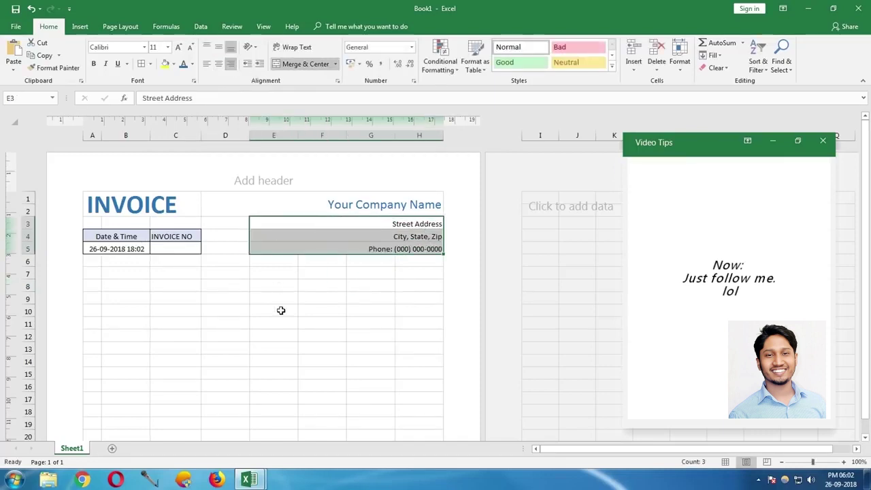
pyautogui.click(281, 310)
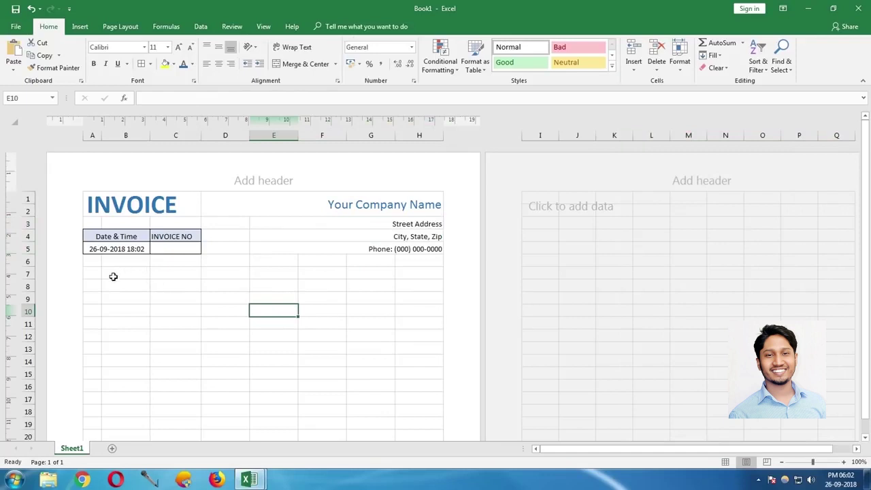
# - Add a centred 'Bill To' heading across A7:H7 and a 'Name' label in merged A8:B8
pyautogui.moveTo(92, 273); pyautogui.dragTo(438, 272)
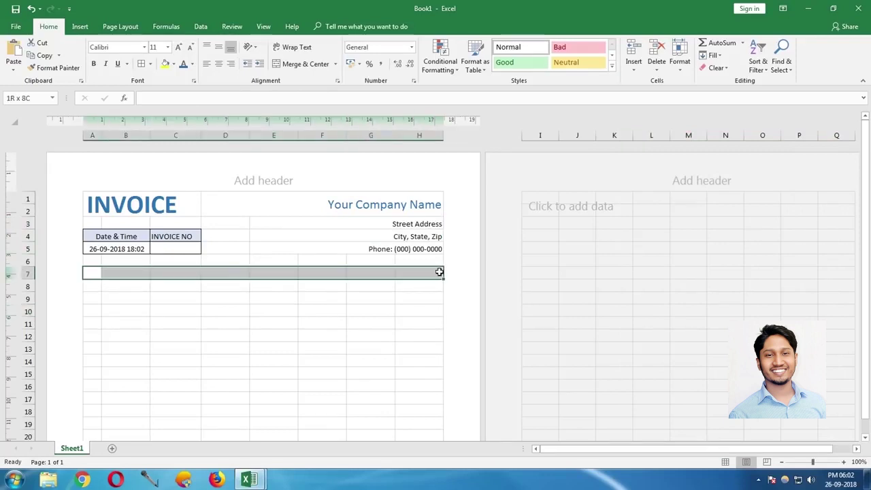
pyautogui.click(302, 65)
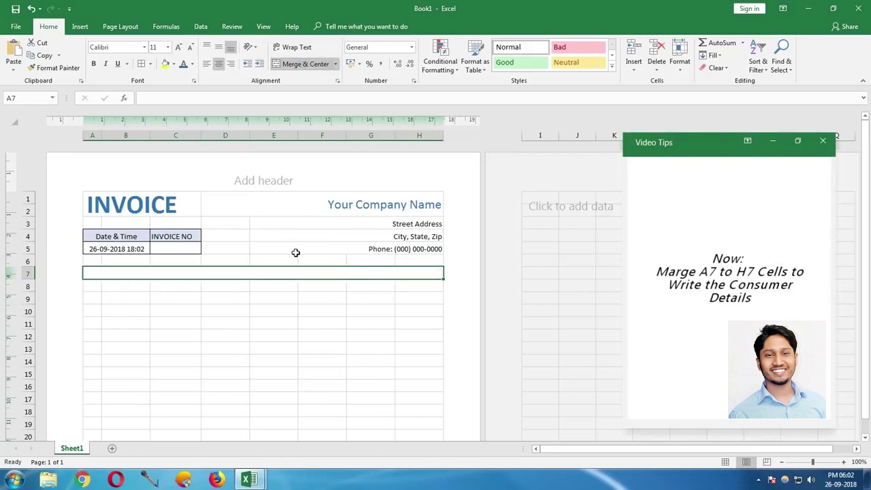
pyautogui.write('Bil')
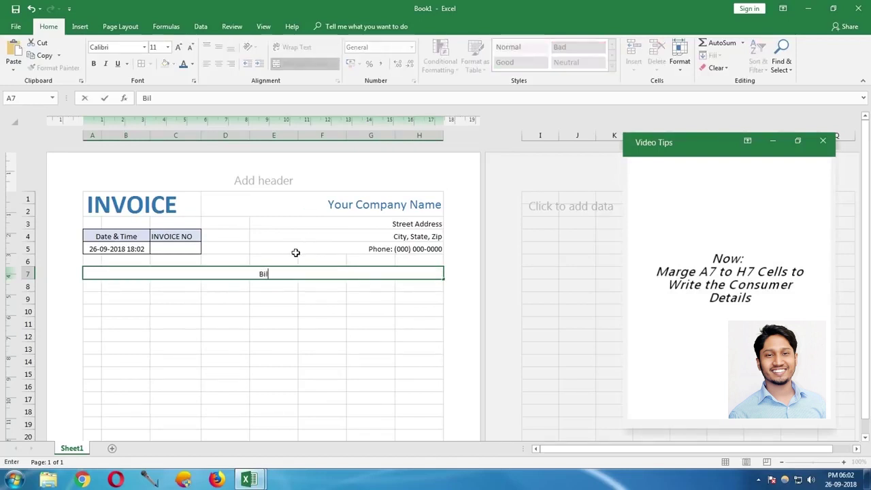
pyautogui.press('Return')
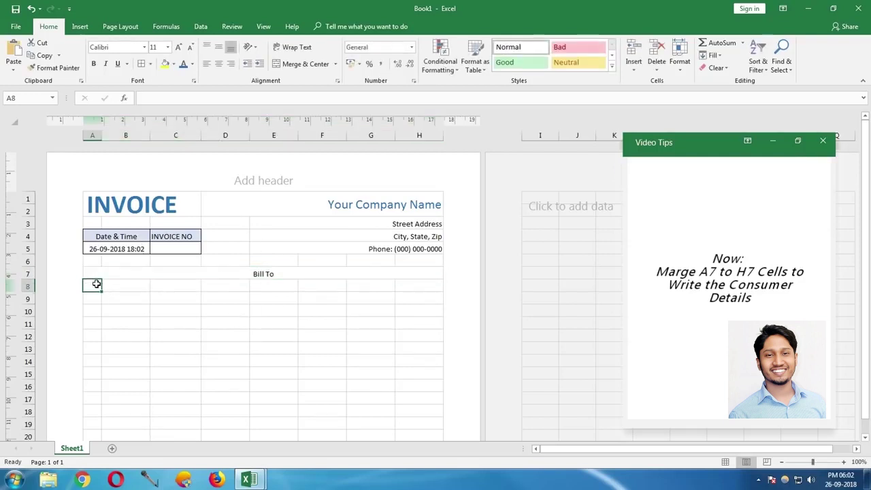
pyautogui.moveTo(97, 285); pyautogui.dragTo(118, 286)
pyautogui.click(302, 64)
pyautogui.write('Name')
pyautogui.press('Return')
# - Enter labels Company Name, Street Address, City State Zip, Phone and Email Address in A9:A13
pyautogui.write('Company')
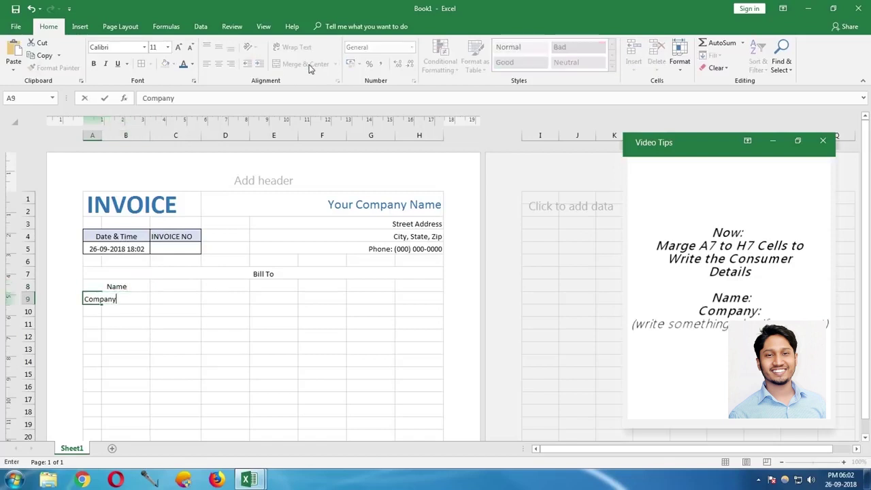
pyautogui.write(' Name')
pyautogui.press('Return')
pyautogui.write('Street')
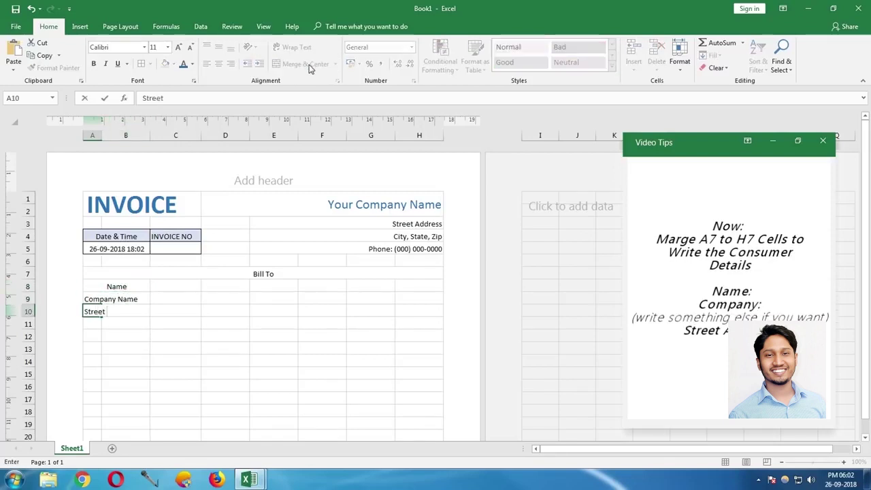
pyautogui.write('ess')
pyautogui.press('Return')
pyautogui.write('City State Zip')
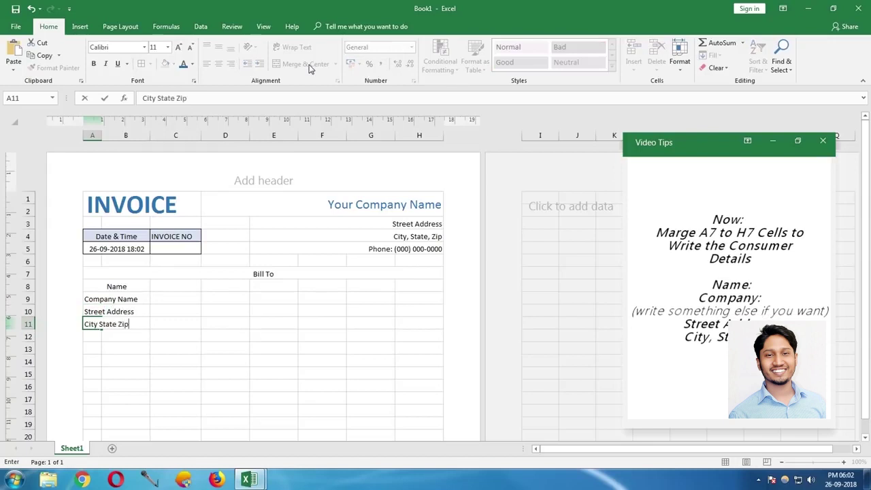
pyautogui.press('Return')
pyautogui.write('Phone')
pyautogui.press('Return')
pyautogui.write('Email Address')
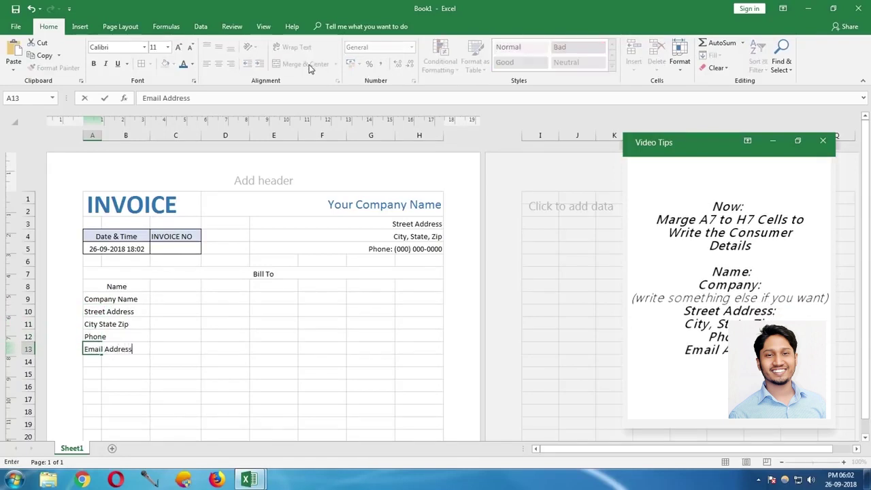
pyautogui.press('Return')
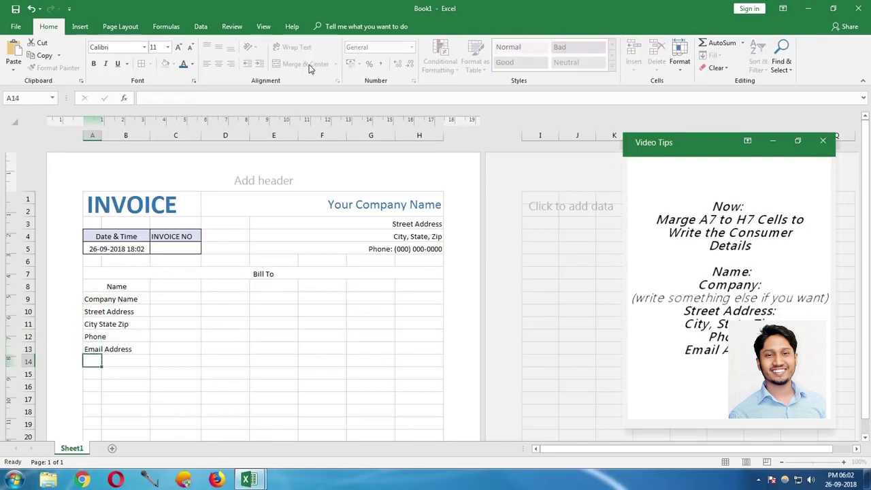
pyautogui.click(103, 299)
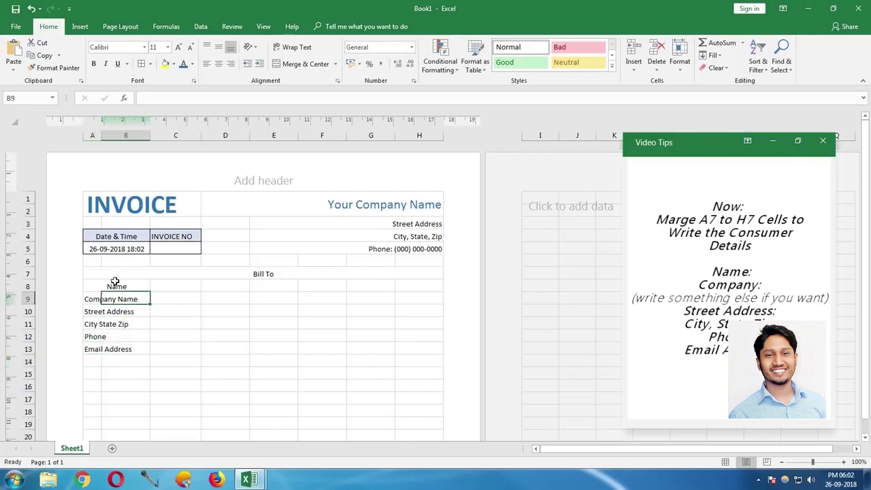
# - Merge each label row across columns A and B, from A9:B9 to A13:B13
pyautogui.moveTo(92, 302); pyautogui.dragTo(136, 299)
pyautogui.click(291, 64)
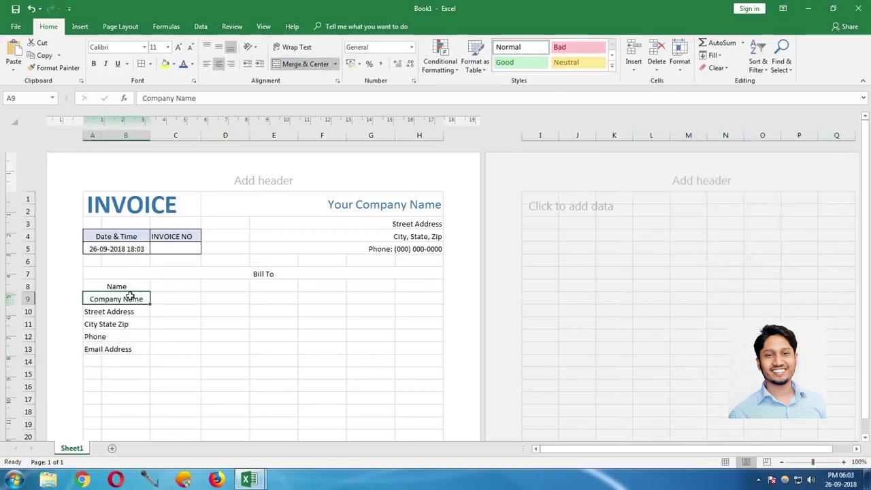
pyautogui.click(111, 311)
pyautogui.moveTo(120, 312); pyautogui.dragTo(133, 322)
pyautogui.click(290, 64)
pyautogui.click(291, 64)
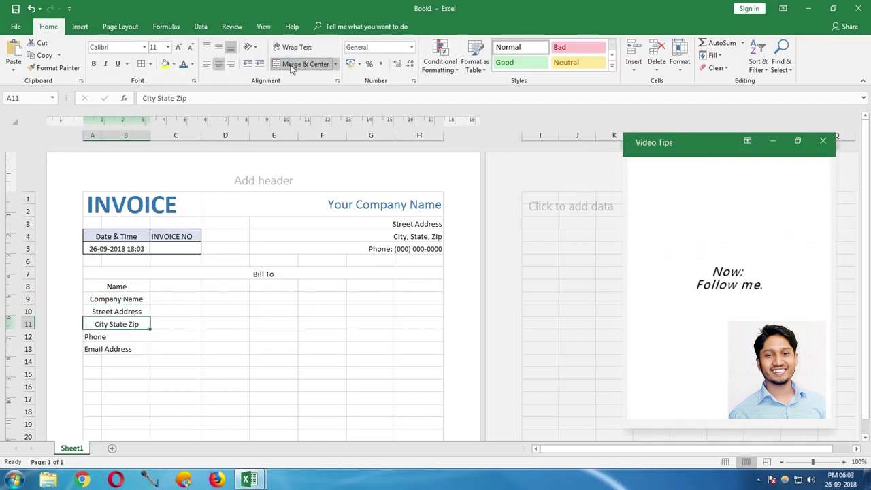
pyautogui.moveTo(94, 336); pyautogui.dragTo(133, 336)
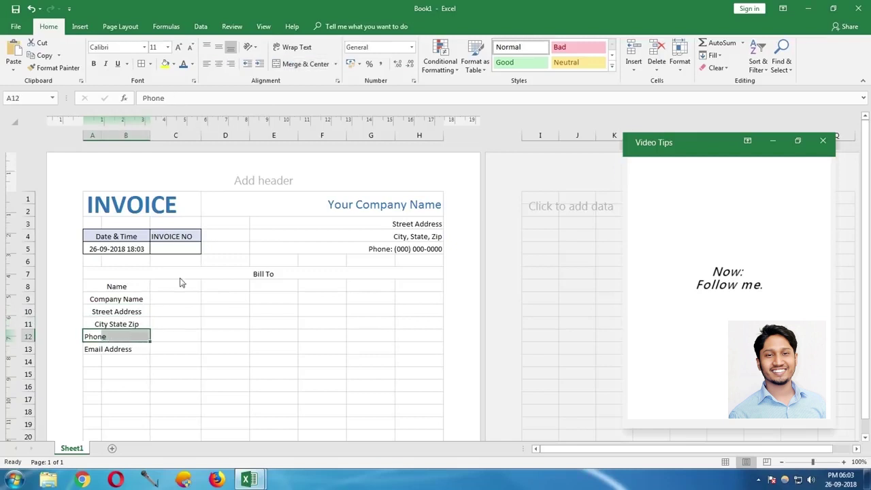
pyautogui.click(298, 64)
pyautogui.moveTo(86, 349); pyautogui.dragTo(126, 354)
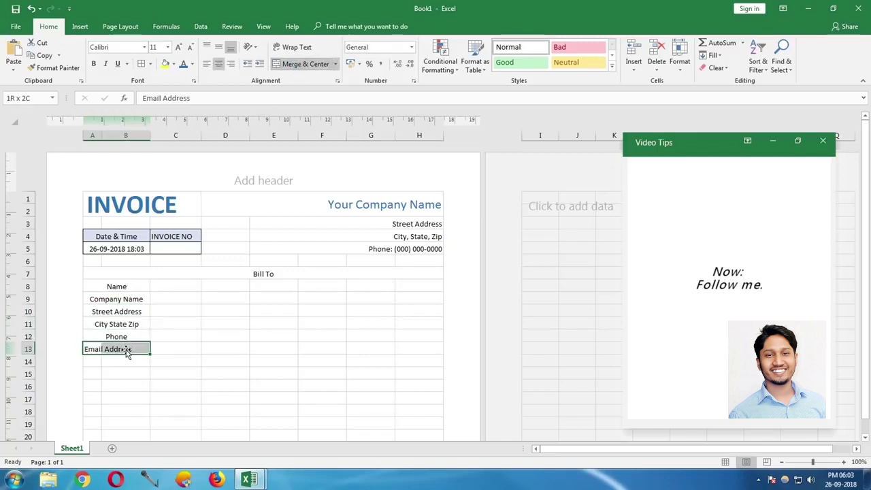
pyautogui.click(294, 64)
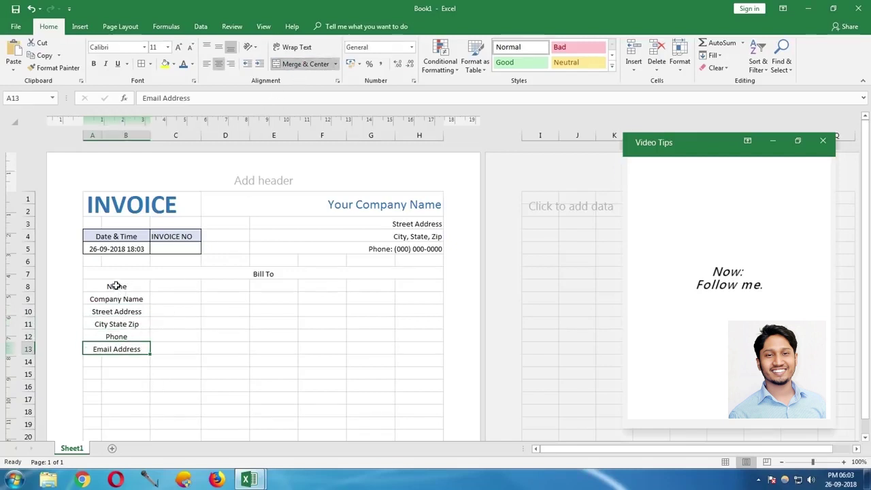
# - Left-align and vertically centre the Bill To labels Name through Email Address
pyautogui.moveTo(116, 286); pyautogui.dragTo(116, 349)
pyautogui.click(218, 63)
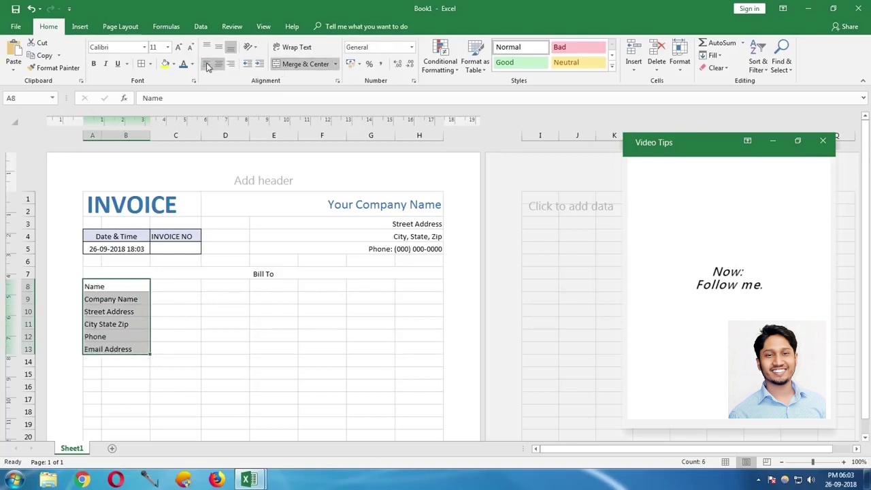
pyautogui.click(216, 48)
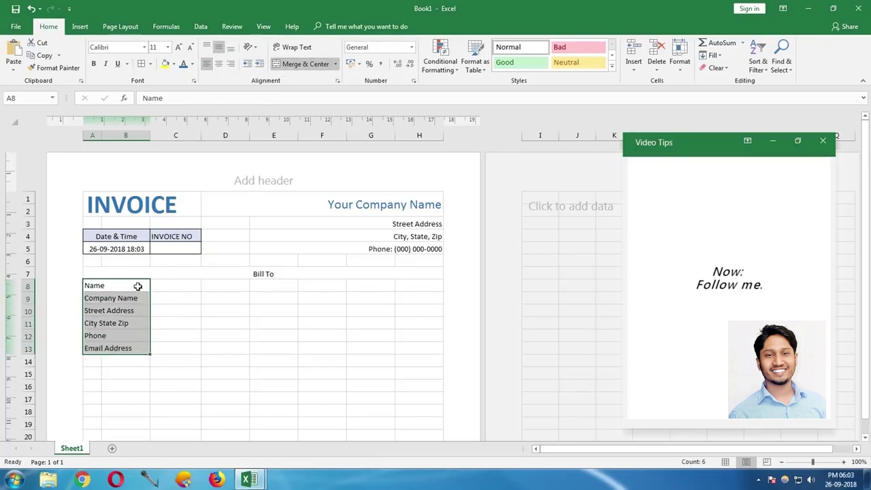
# - Merge each entry row beside the labels, C8:H8 through C13:H13, into single cells
pyautogui.moveTo(171, 286); pyautogui.dragTo(391, 286)
pyautogui.click(299, 63)
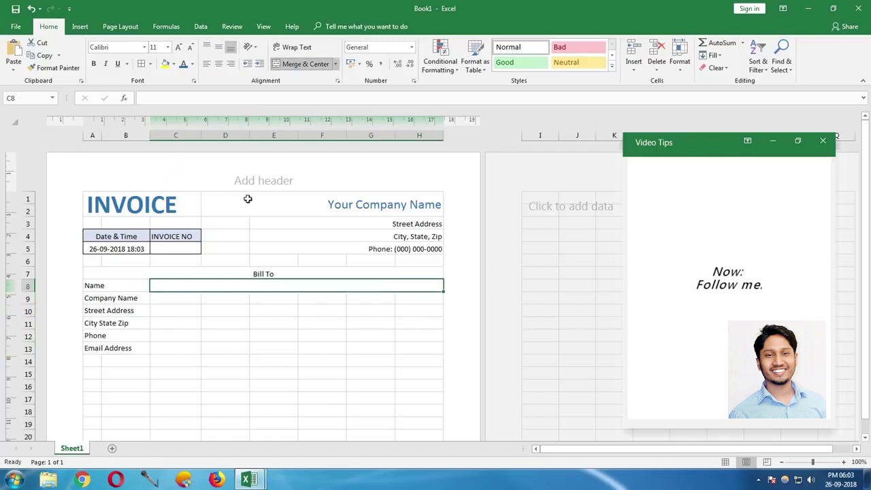
pyautogui.moveTo(181, 298); pyautogui.dragTo(429, 298)
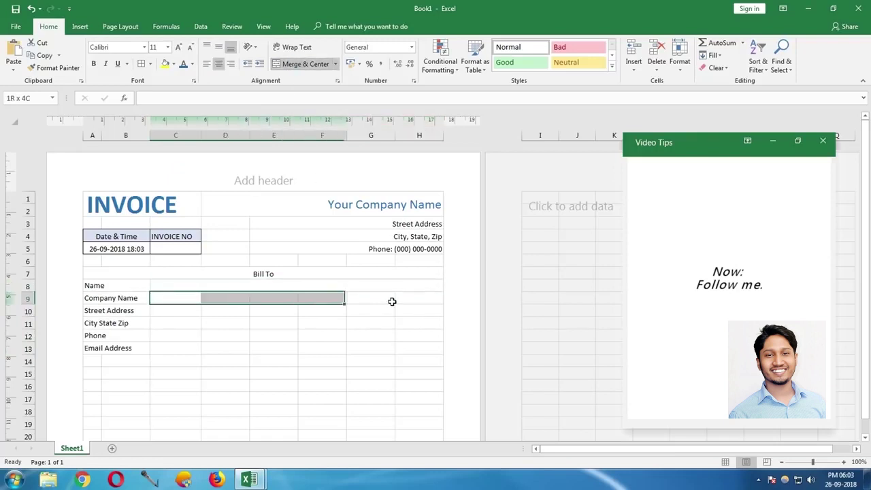
pyautogui.click(303, 64)
pyautogui.moveTo(179, 310); pyautogui.dragTo(273, 311)
pyautogui.moveTo(347, 318); pyautogui.dragTo(416, 315)
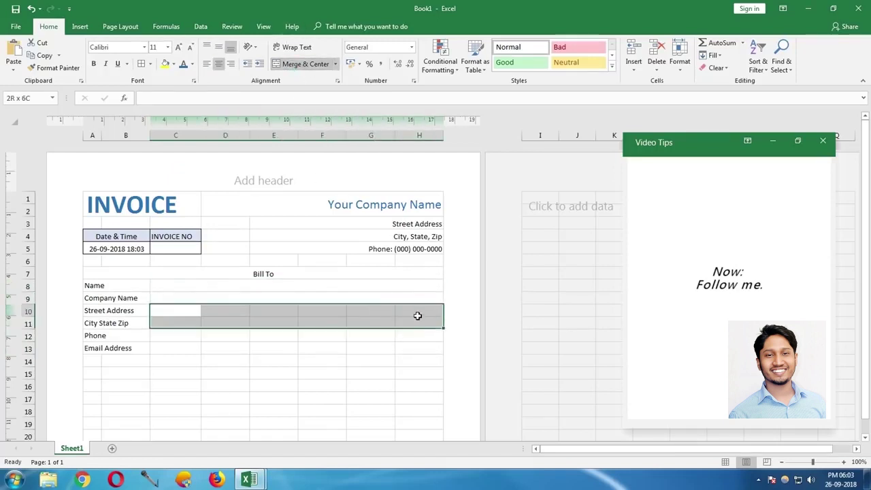
pyautogui.click(300, 64)
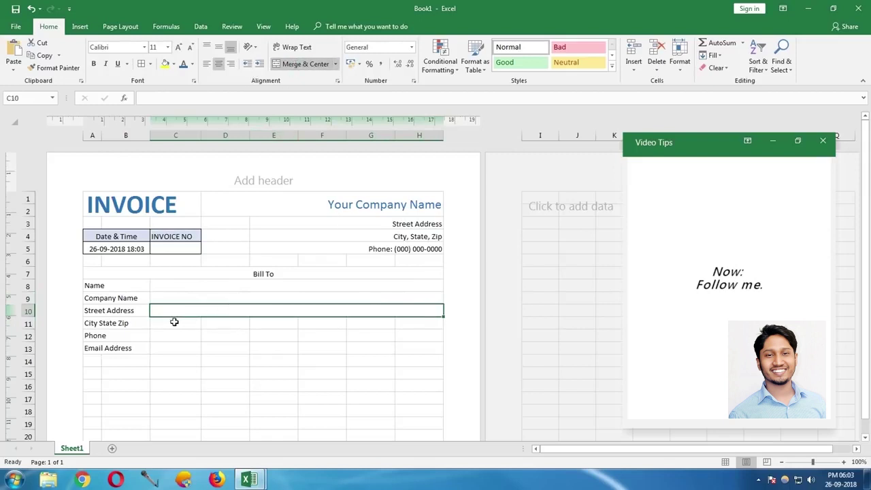
pyautogui.moveTo(174, 322); pyautogui.dragTo(422, 321)
pyautogui.click(303, 63)
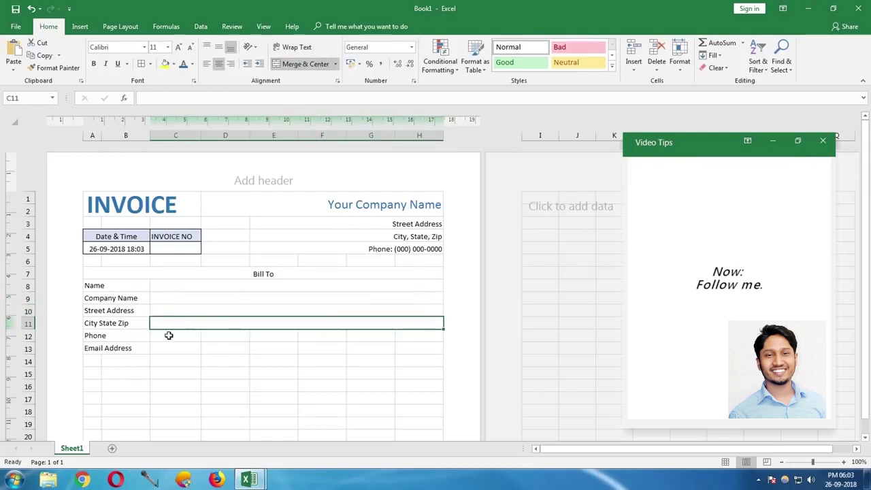
pyautogui.moveTo(169, 335); pyautogui.dragTo(409, 333)
pyautogui.click(302, 64)
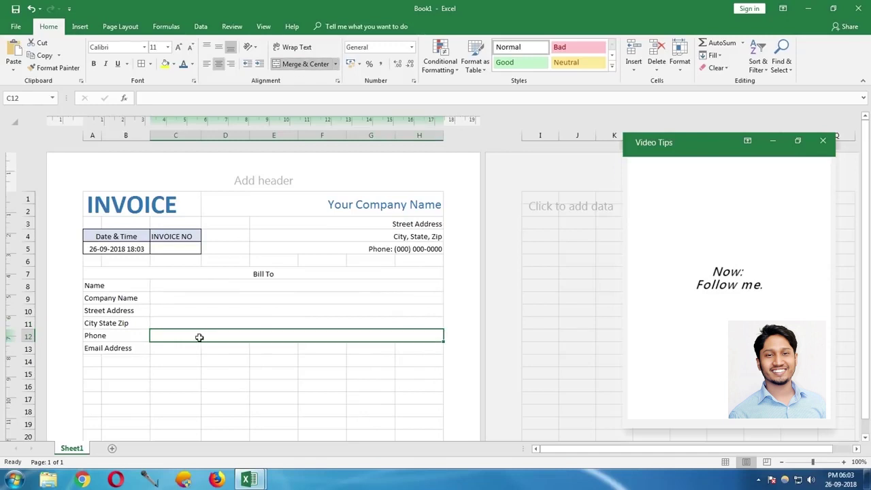
pyautogui.moveTo(175, 348); pyautogui.dragTo(401, 347)
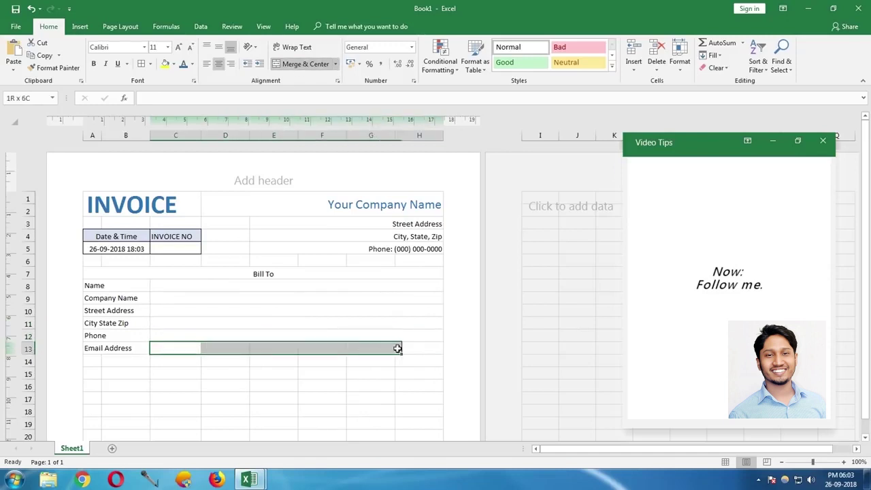
pyautogui.click(301, 64)
pyautogui.moveTo(104, 281); pyautogui.dragTo(325, 333)
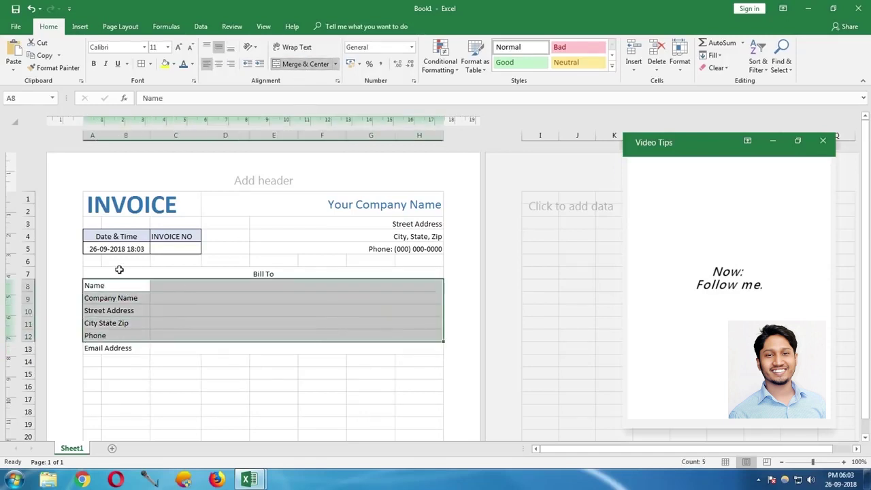
# - Apply All Borders to the Bill To block A7:H13
pyautogui.moveTo(120, 271); pyautogui.dragTo(372, 348)
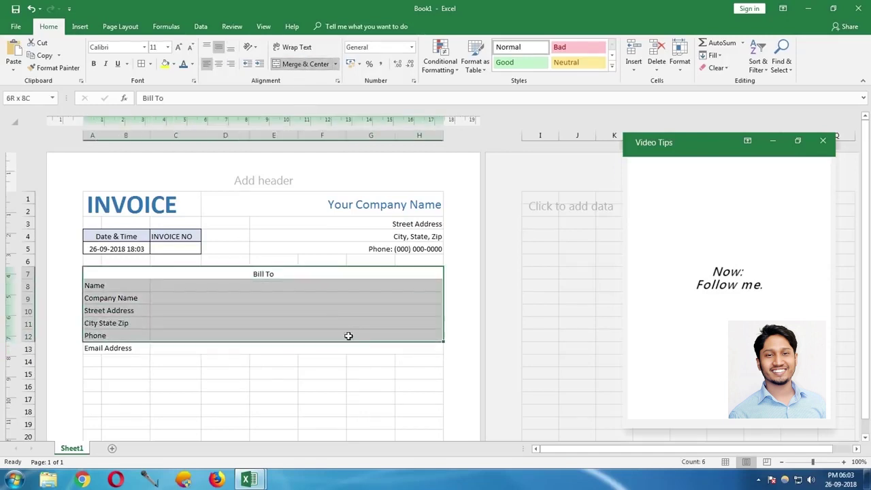
pyautogui.click(151, 64)
pyautogui.click(163, 156)
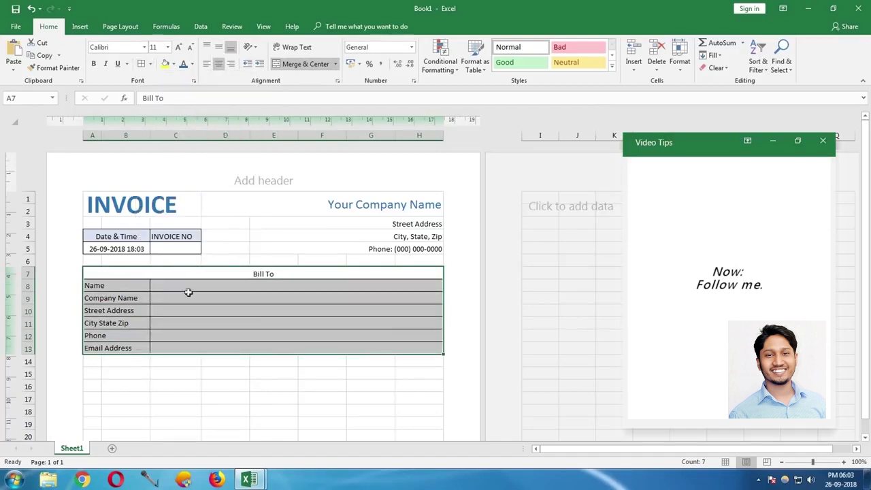
pyautogui.click(100, 391)
# - Apply the 20% - Accent1 style to the Bill To heading and labels A8:A13
pyautogui.click(108, 274)
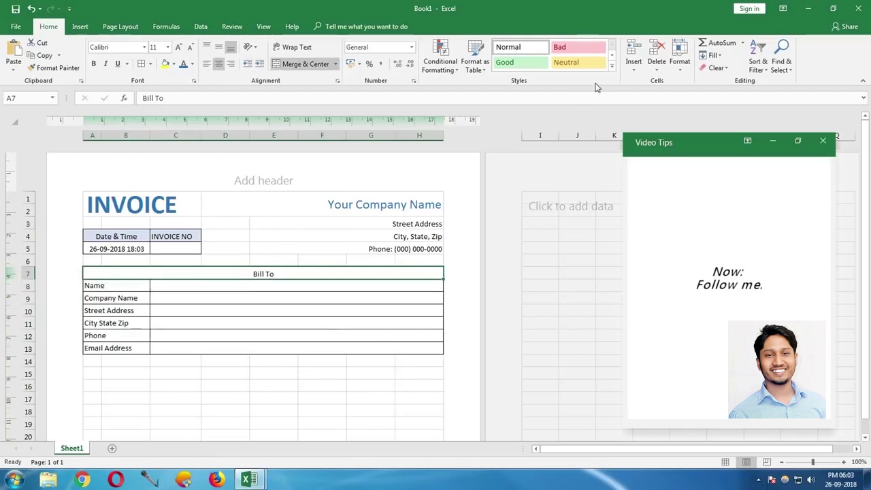
pyautogui.click(612, 66)
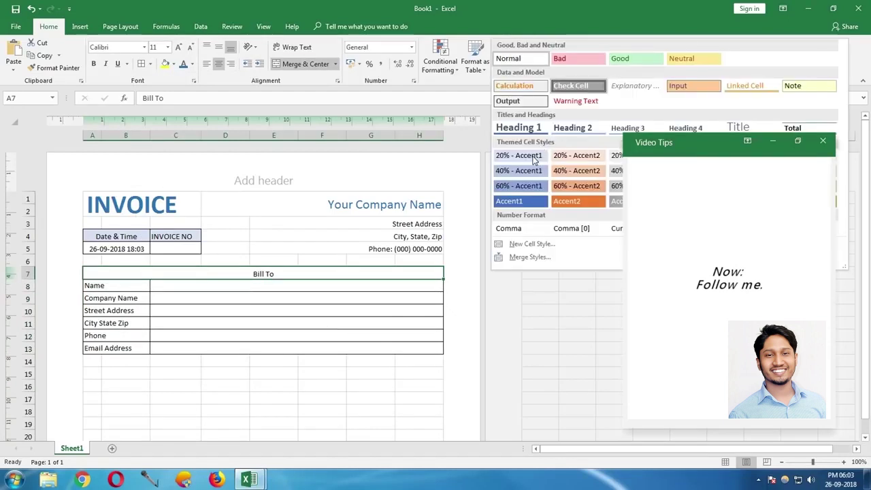
pyautogui.click(534, 159)
pyautogui.moveTo(132, 287); pyautogui.dragTo(136, 350)
pyautogui.click(611, 66)
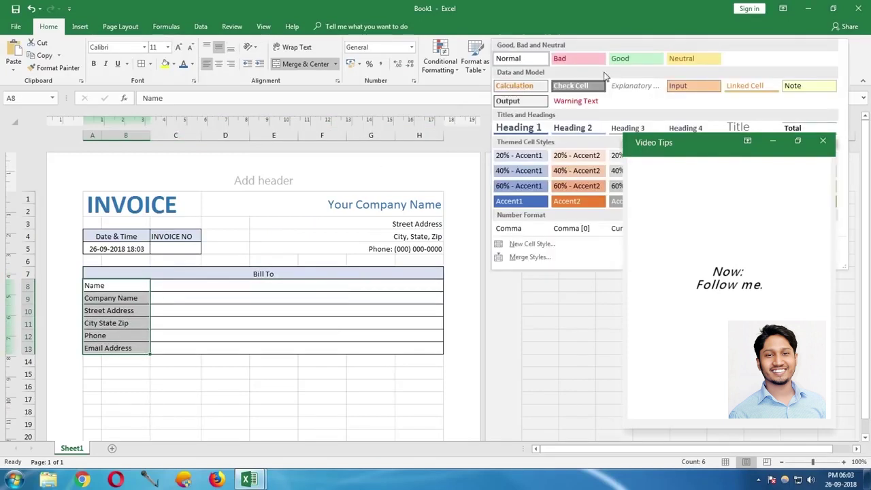
pyautogui.click(527, 159)
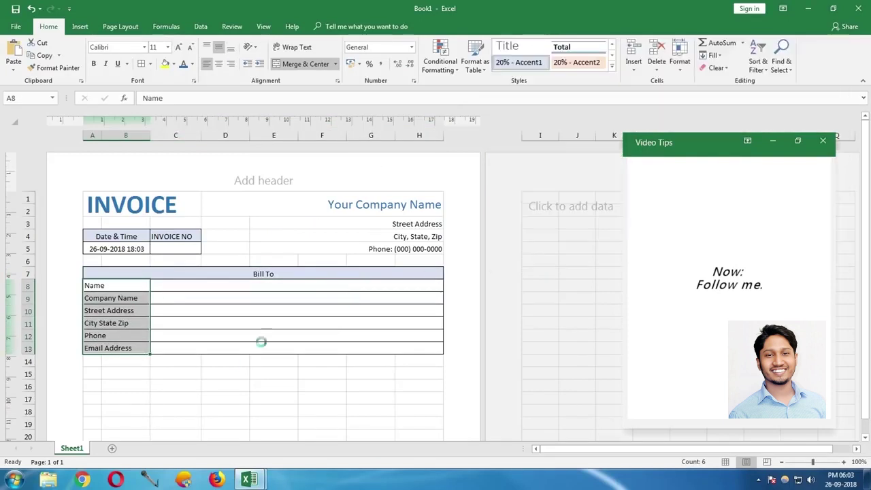
pyautogui.click(124, 374)
pyautogui.scroll(-2, 112, 385)
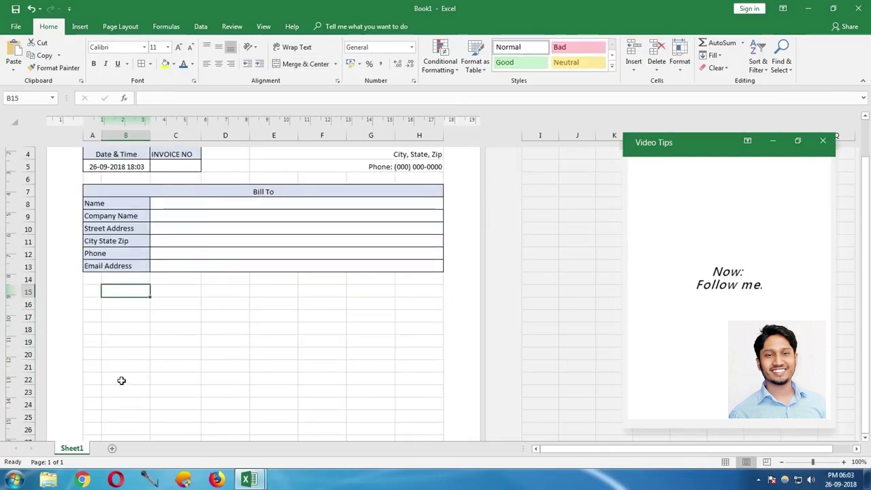
# - Widen column A and narrow columns B (2.17 cm) and G to fit one page, then start 'SL No.' in A16
pyautogui.click(91, 303)
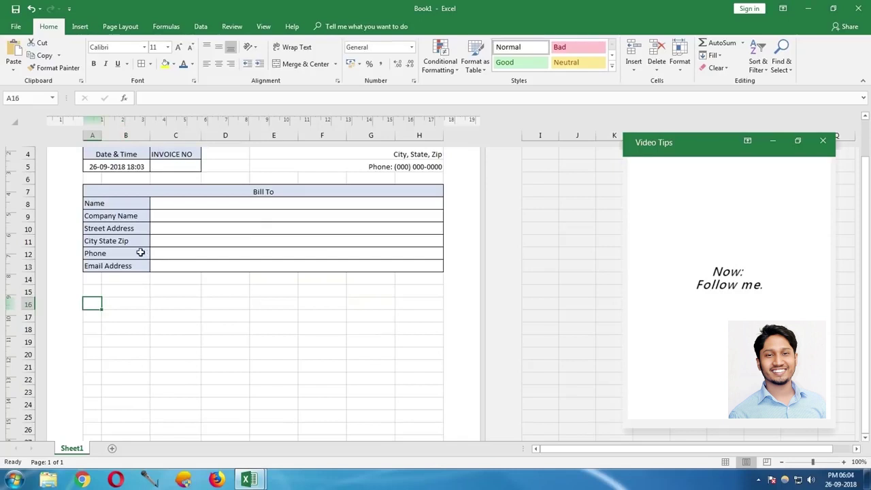
pyautogui.scroll(2, 141, 253)
pyautogui.moveTo(101, 134); pyautogui.dragTo(107, 134)
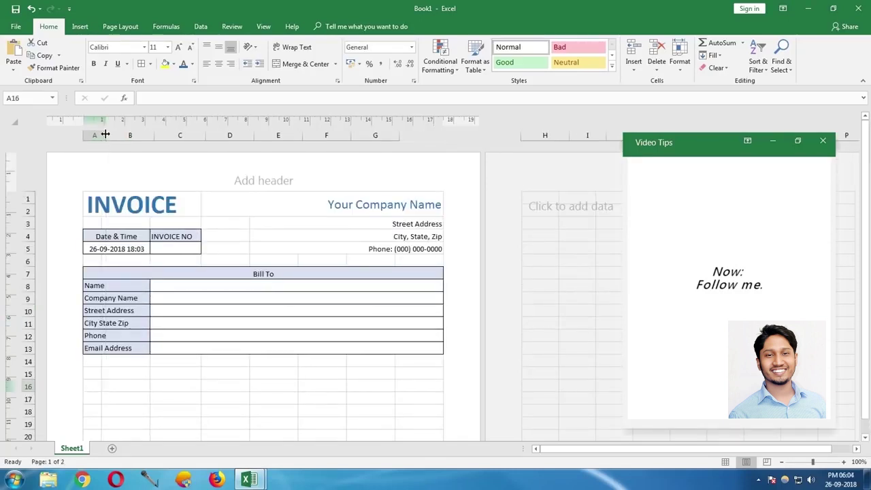
pyautogui.moveTo(399, 138); pyautogui.dragTo(392, 138)
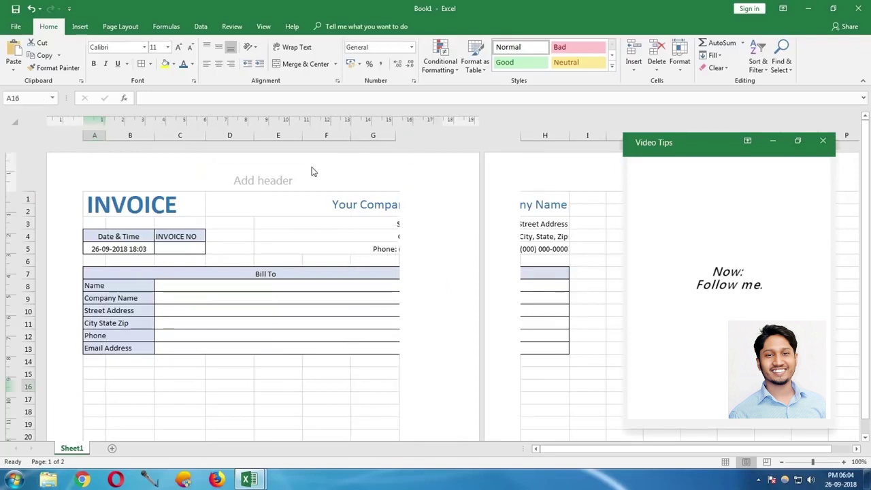
pyautogui.moveTo(155, 135); pyautogui.dragTo(150, 136)
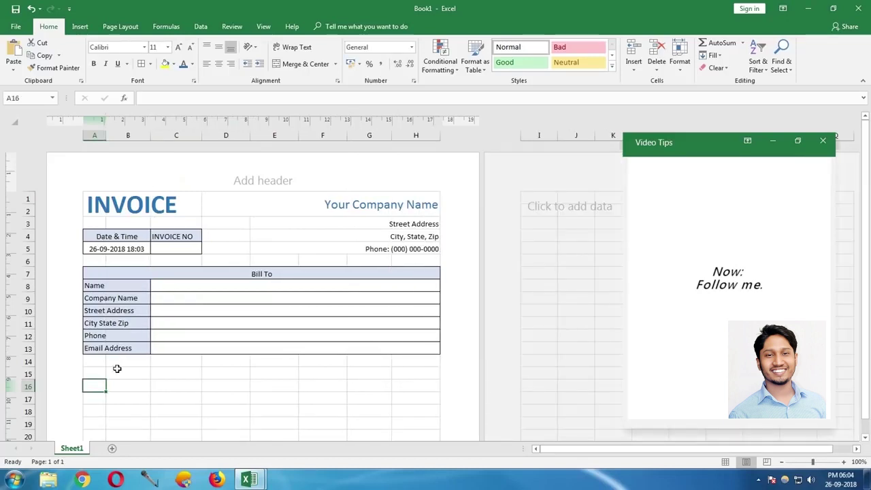
pyautogui.write('Sl')
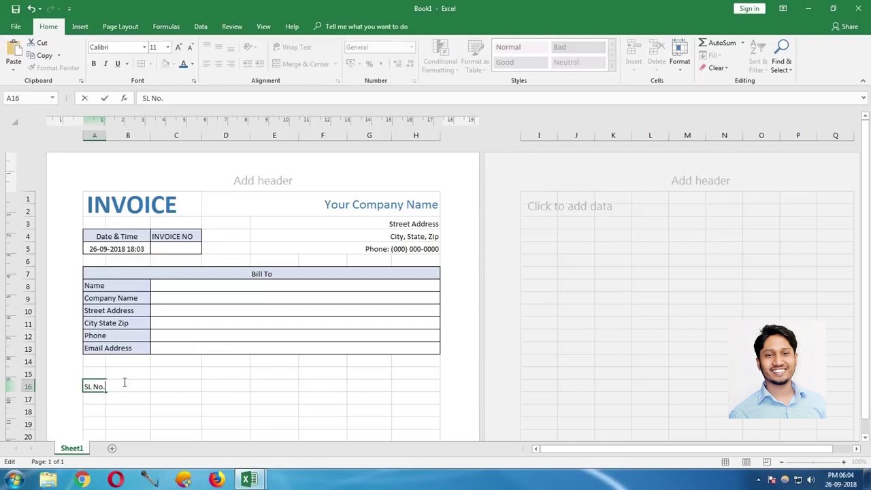
# - Confirm 'SL No.' in A16, merge B16:E16 and enter 'Product Description'
pyautogui.press('Return')
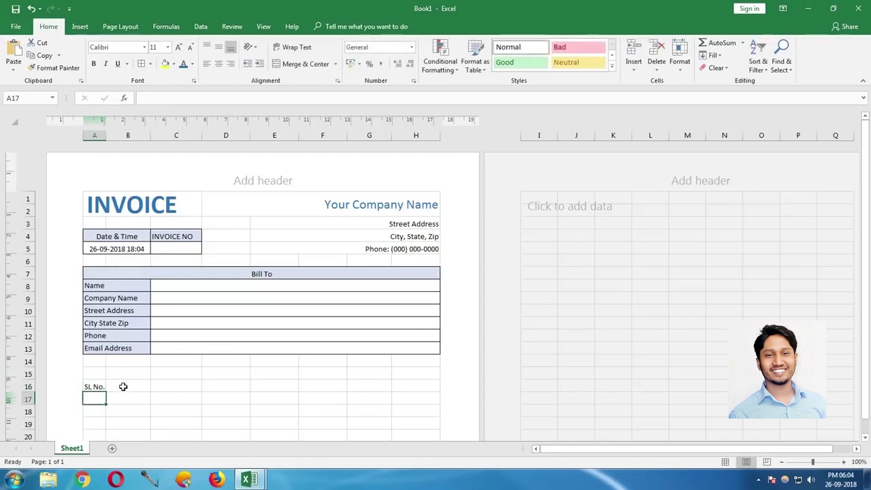
pyautogui.click(123, 386)
pyautogui.moveTo(118, 386); pyautogui.dragTo(258, 385)
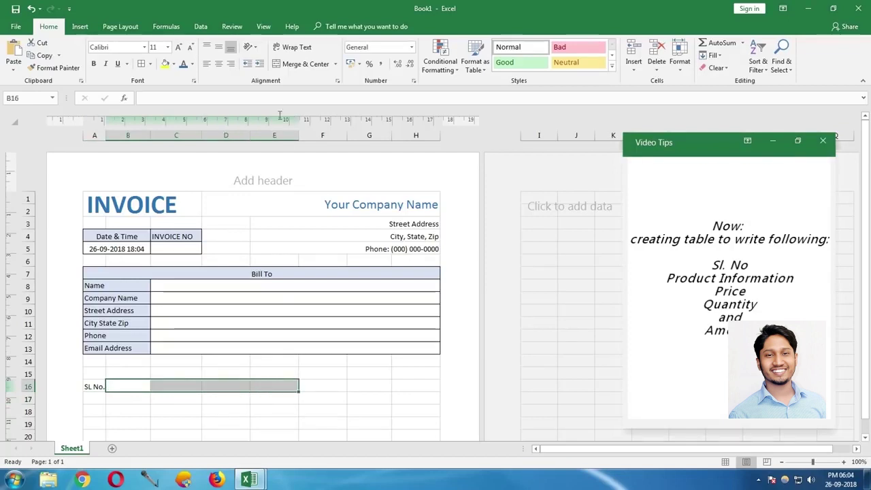
pyautogui.click(300, 64)
pyautogui.write('Product ')
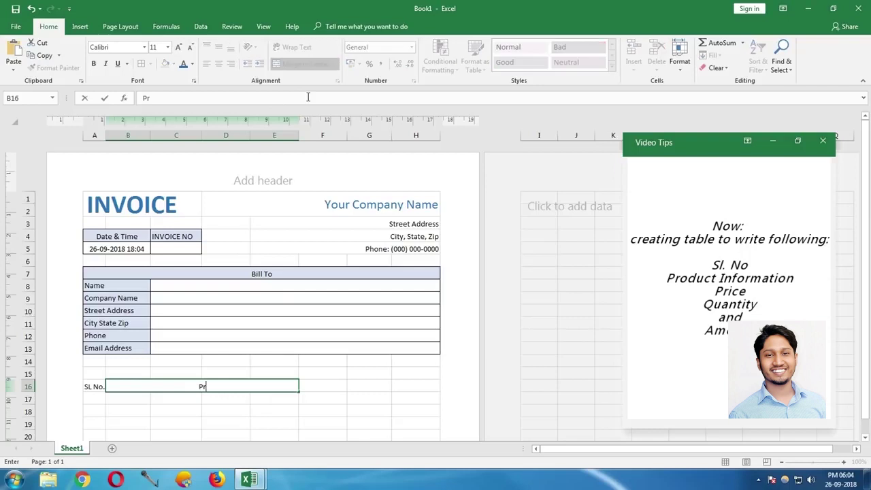
pyautogui.write('Descripti')
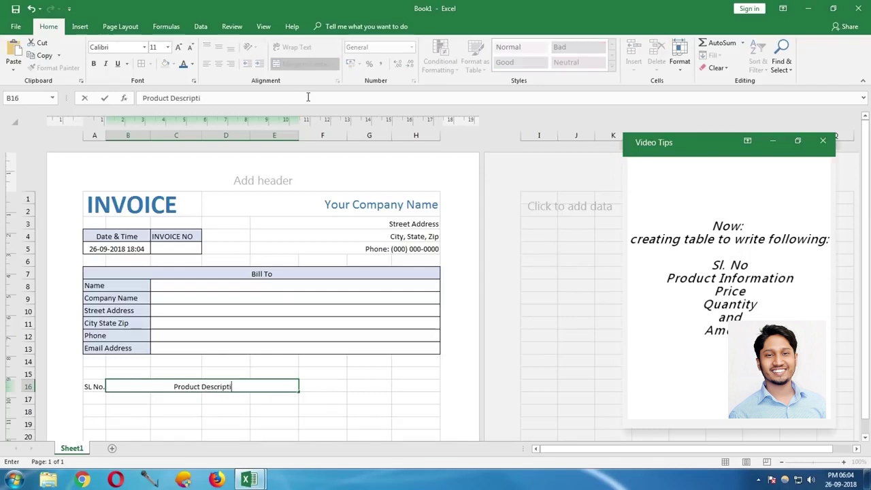
pyautogui.write('on')
# - Enter the headings 'Price', 'Quantity' and 'Ammount' in F16 to H16
pyautogui.press('Tab')
pyautogui.write('Price')
pyautogui.press('Tab')
pyautogui.write('Quantity')
pyautogui.press('Tab')
pyautogui.write('Ammount')
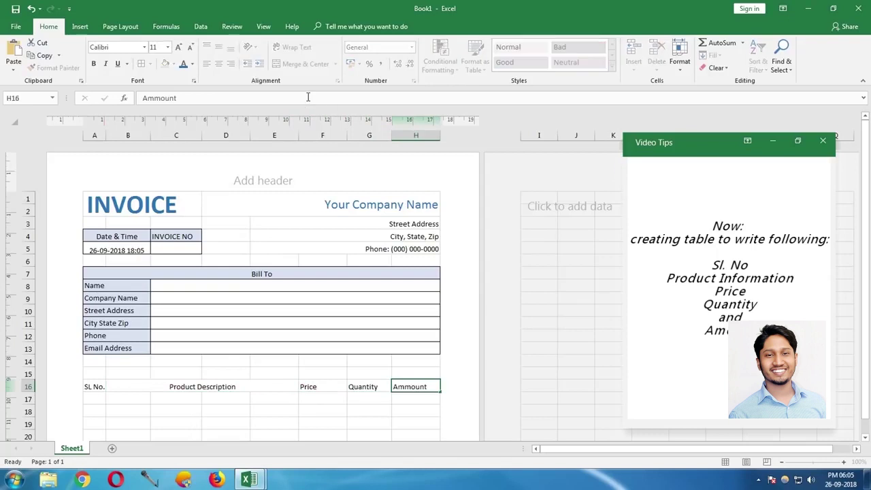
pyautogui.press('Return')
pyautogui.scroll(-3, 310, 176)
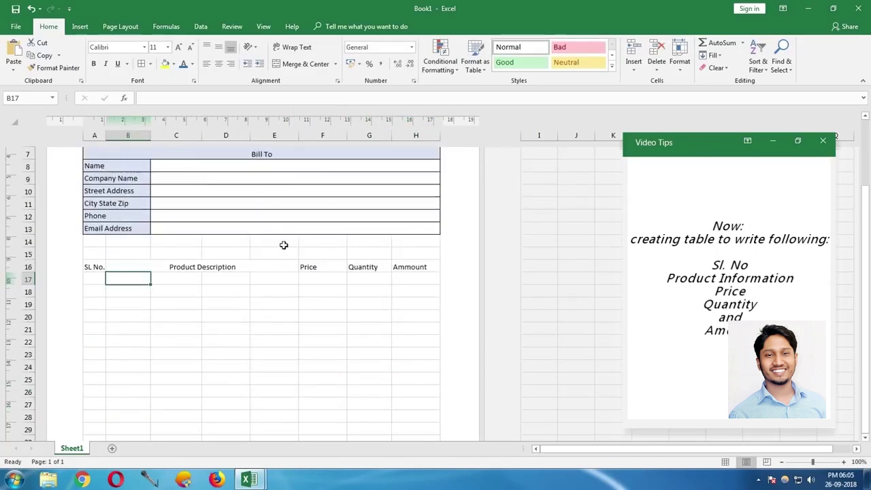
pyautogui.scroll(-1, 283, 245)
pyautogui.moveTo(94, 229); pyautogui.dragTo(408, 231)
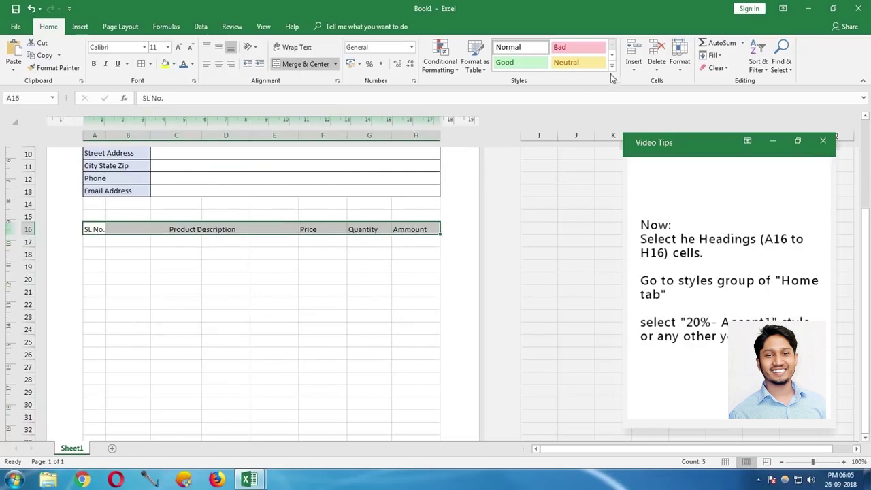
# - Apply the 20% - Accent1 cell style to the A16:H16 headings
pyautogui.click(611, 68)
pyautogui.click(528, 156)
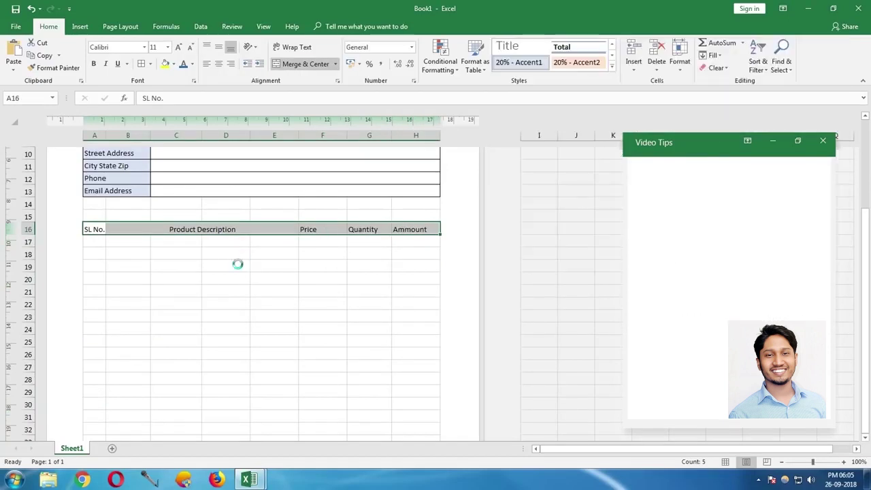
pyautogui.click(186, 262)
pyautogui.scroll(-1, 346, 246)
pyautogui.click(345, 247)
pyautogui.scroll(3, 346, 246)
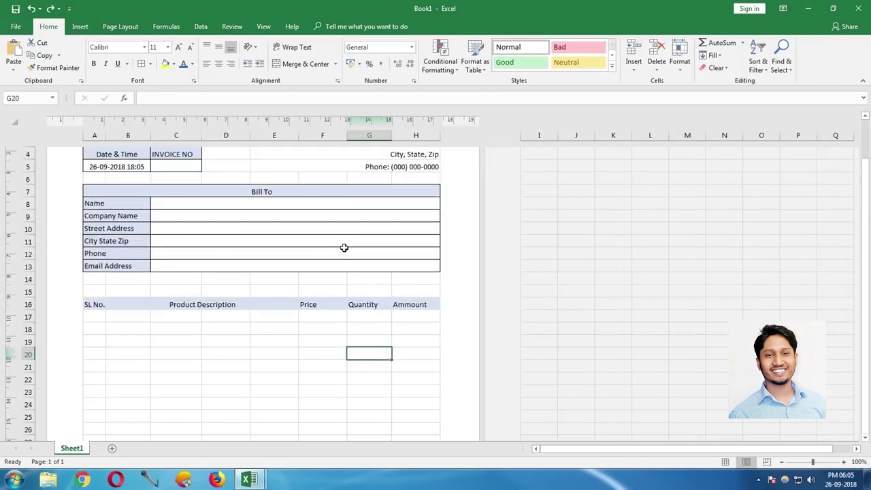
pyautogui.scroll(2, 317, 263)
pyautogui.scroll(-1, 316, 262)
pyautogui.scroll(-1, 227, 292)
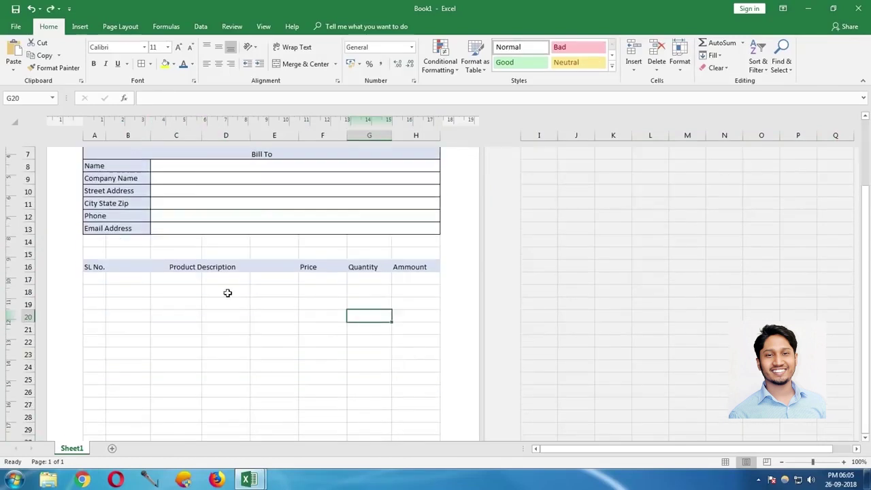
# - Merge columns B to E into one description cell in each of rows 17 to 22
pyautogui.moveTo(120, 280); pyautogui.dragTo(265, 279)
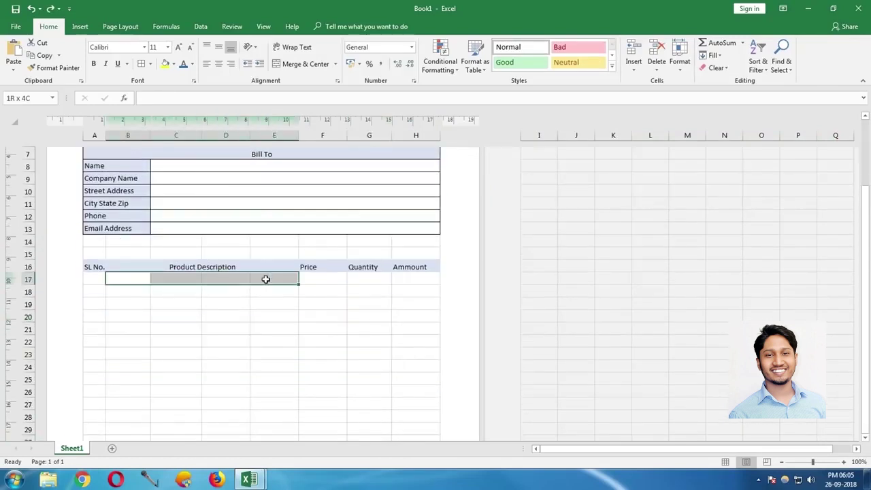
pyautogui.click(292, 63)
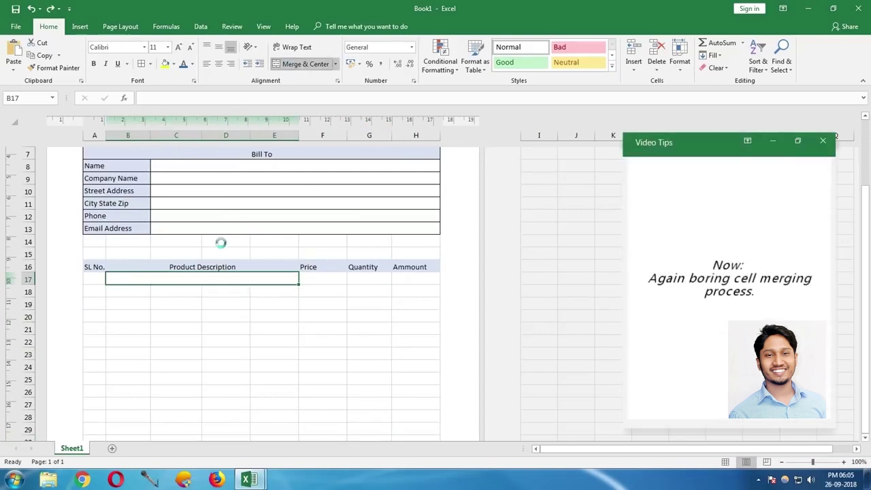
pyautogui.moveTo(117, 295); pyautogui.dragTo(264, 291)
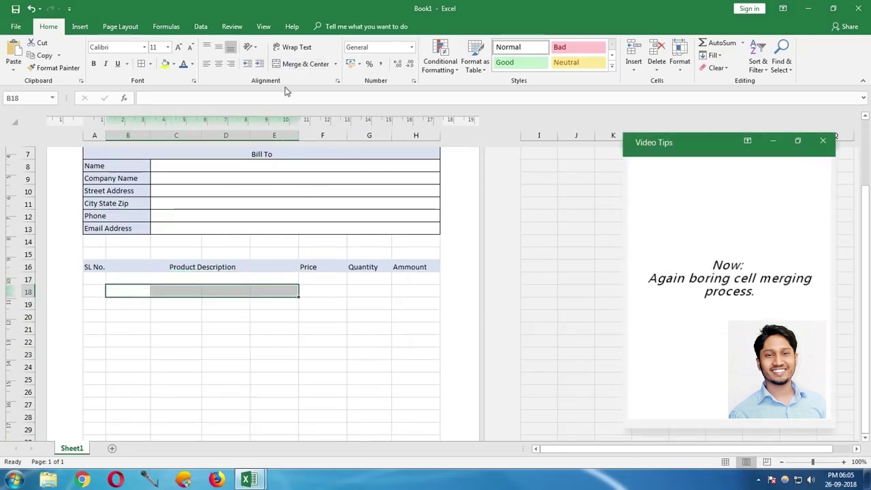
pyautogui.moveTo(128, 304); pyautogui.dragTo(272, 305)
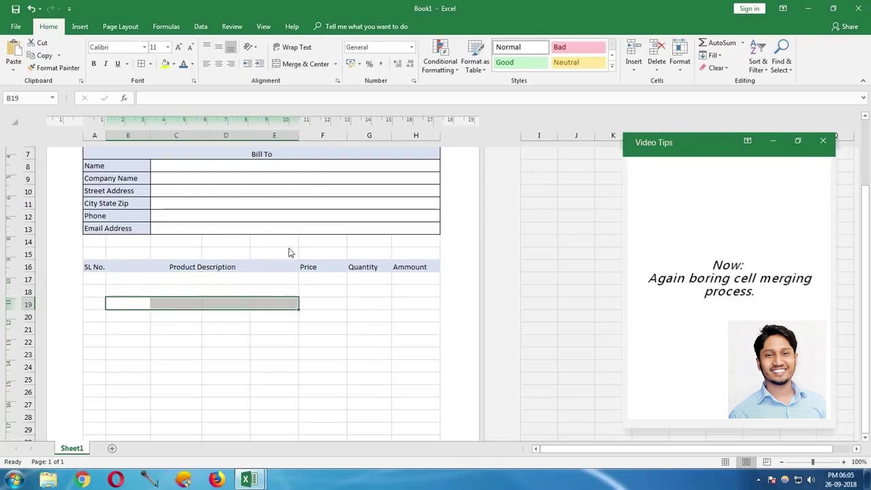
pyautogui.click(302, 65)
pyautogui.moveTo(129, 317); pyautogui.dragTo(266, 318)
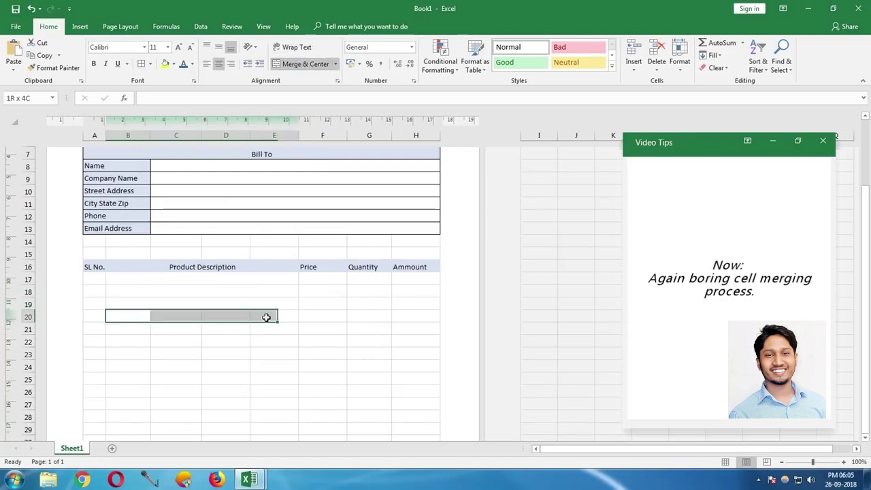
pyautogui.click(302, 65)
pyautogui.scroll(-2, 230, 318)
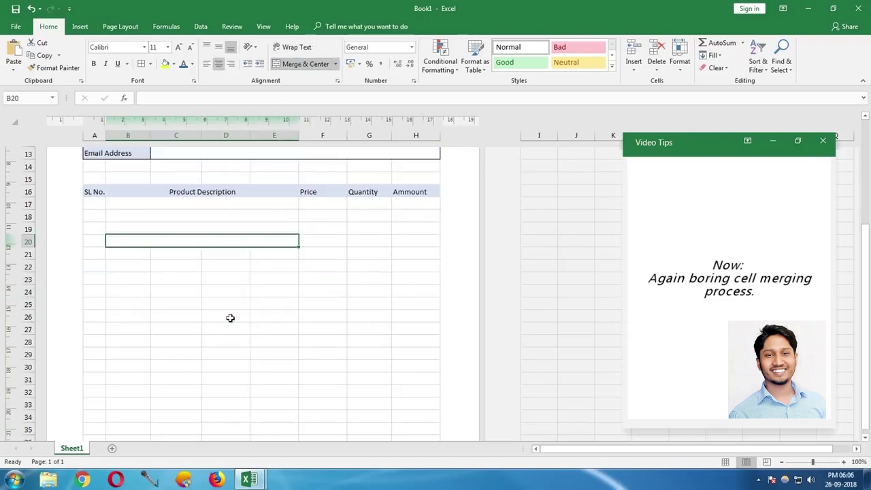
pyautogui.moveTo(128, 257); pyautogui.dragTo(268, 253)
pyautogui.click(301, 64)
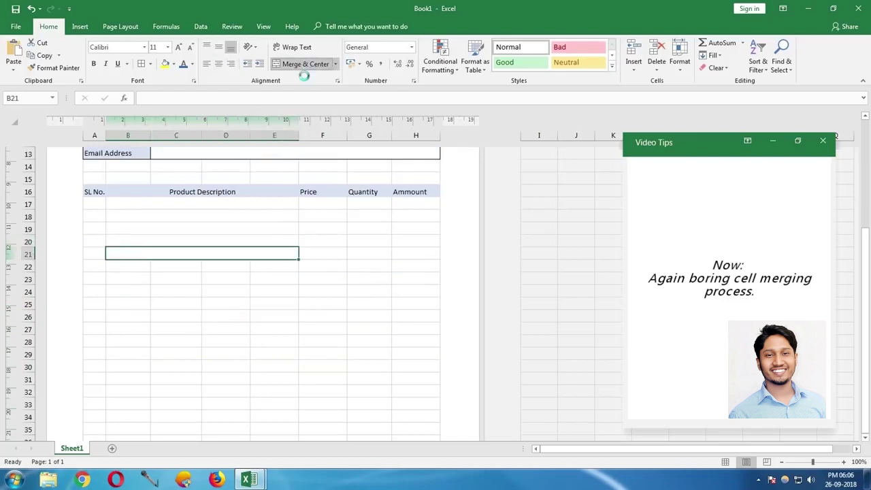
pyautogui.moveTo(130, 266); pyautogui.dragTo(275, 266)
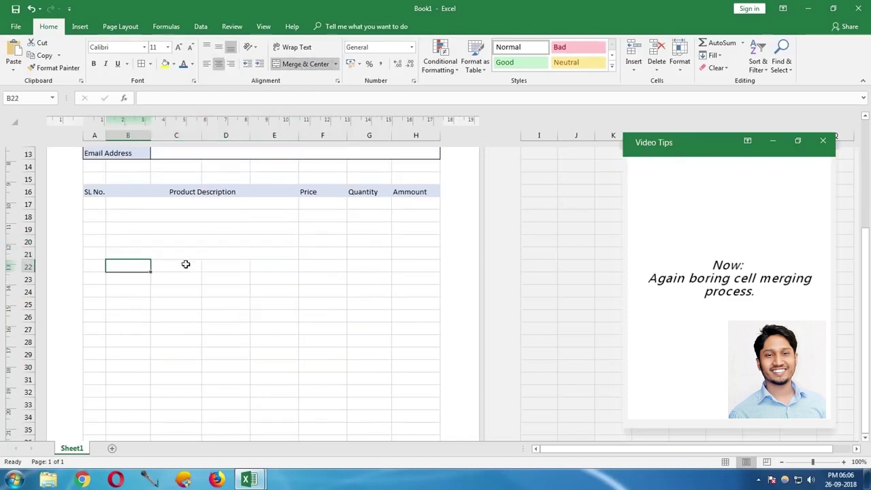
pyautogui.click(301, 65)
# - Merge columns B to E in each of the remaining rows 23 to 30
pyautogui.moveTo(123, 277); pyautogui.dragTo(272, 278)
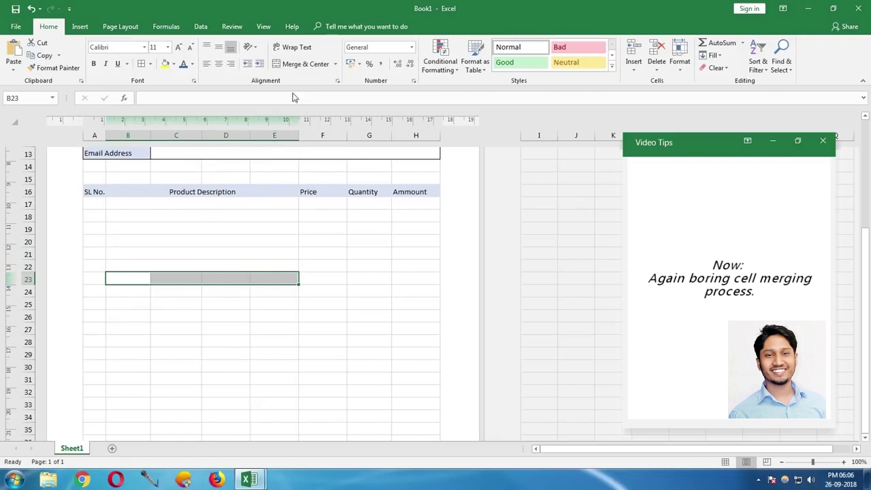
pyautogui.click(300, 65)
pyautogui.moveTo(121, 289); pyautogui.dragTo(269, 290)
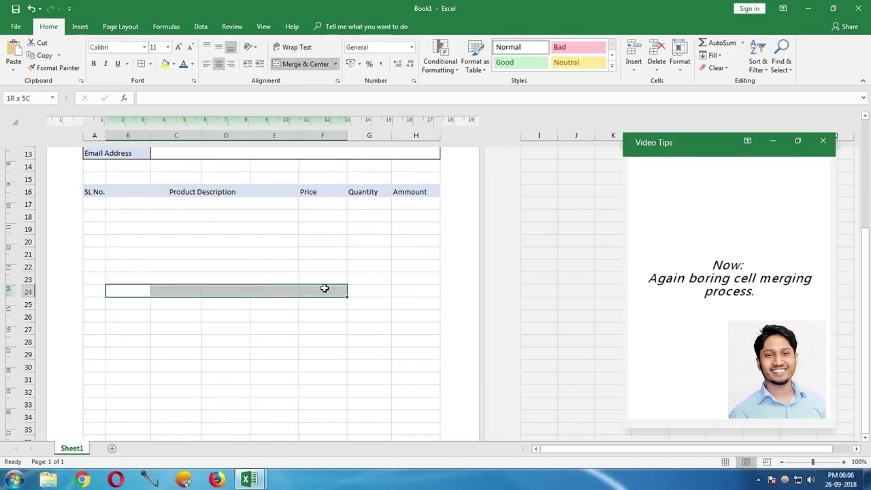
pyautogui.click(302, 64)
pyautogui.click(157, 304)
pyautogui.moveTo(157, 305); pyautogui.dragTo(263, 302)
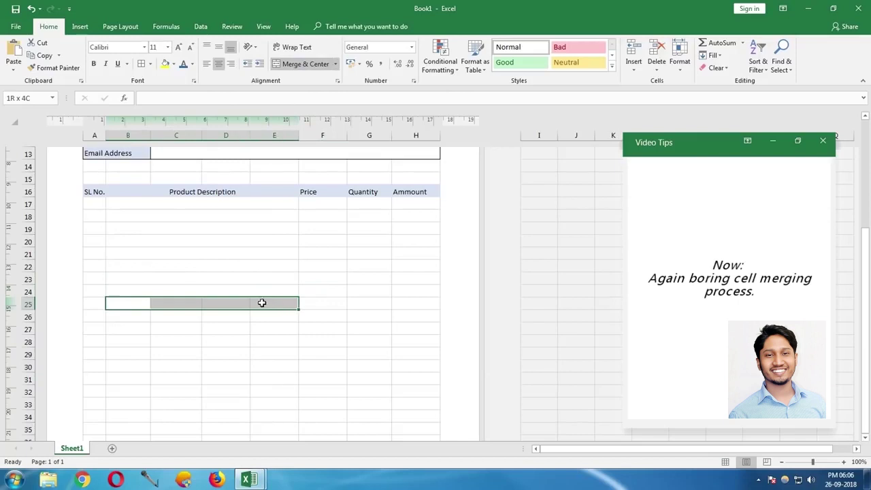
pyautogui.click(304, 66)
pyautogui.moveTo(143, 315); pyautogui.dragTo(263, 314)
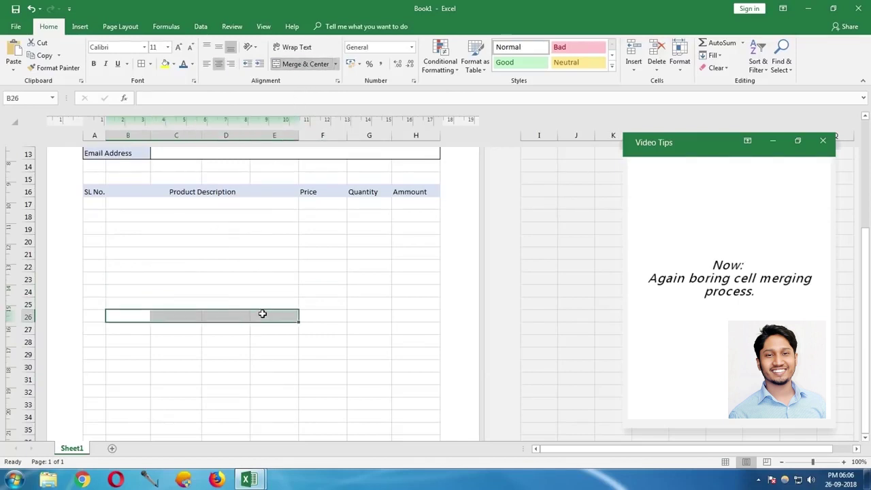
pyautogui.click(288, 64)
pyautogui.moveTo(136, 329); pyautogui.dragTo(286, 328)
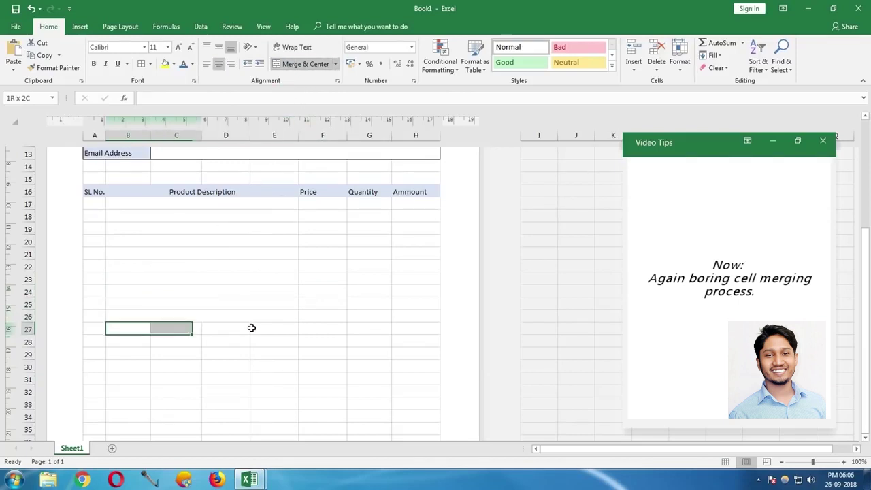
pyautogui.click(302, 64)
pyautogui.moveTo(129, 342); pyautogui.dragTo(272, 340)
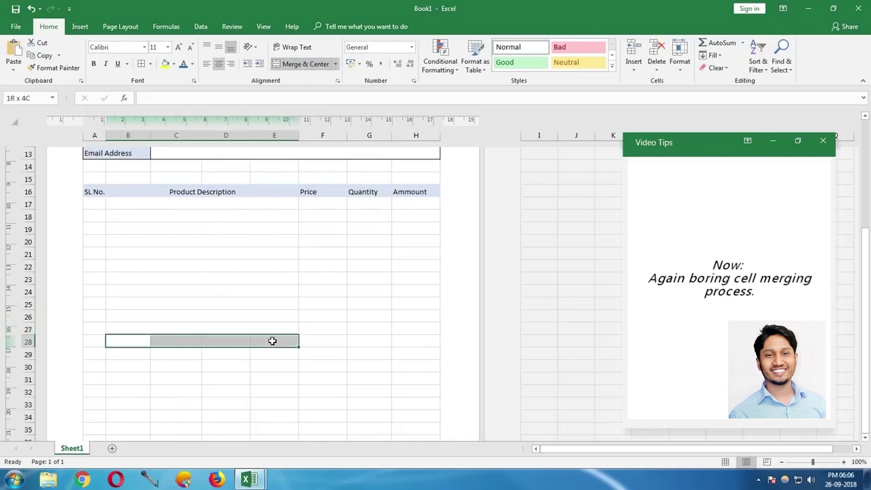
pyautogui.click(303, 64)
pyautogui.moveTo(130, 353); pyautogui.dragTo(271, 355)
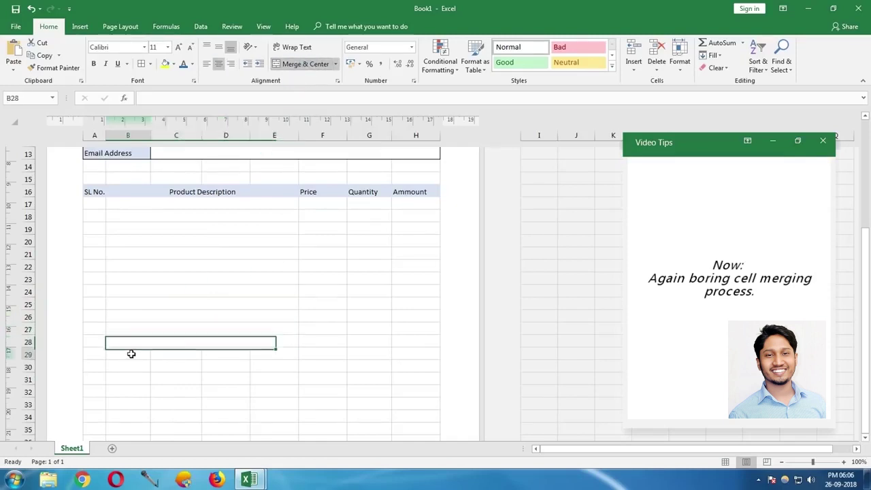
pyautogui.click(303, 64)
pyautogui.moveTo(132, 366); pyautogui.dragTo(286, 368)
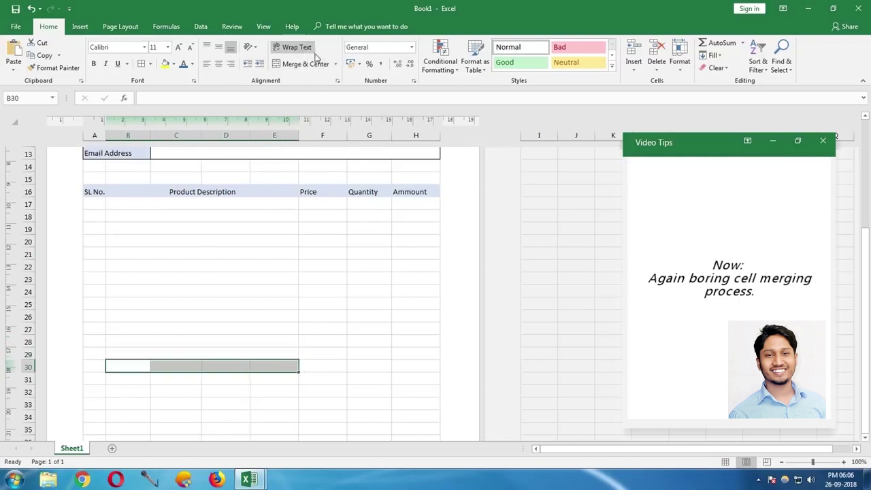
pyautogui.click(307, 64)
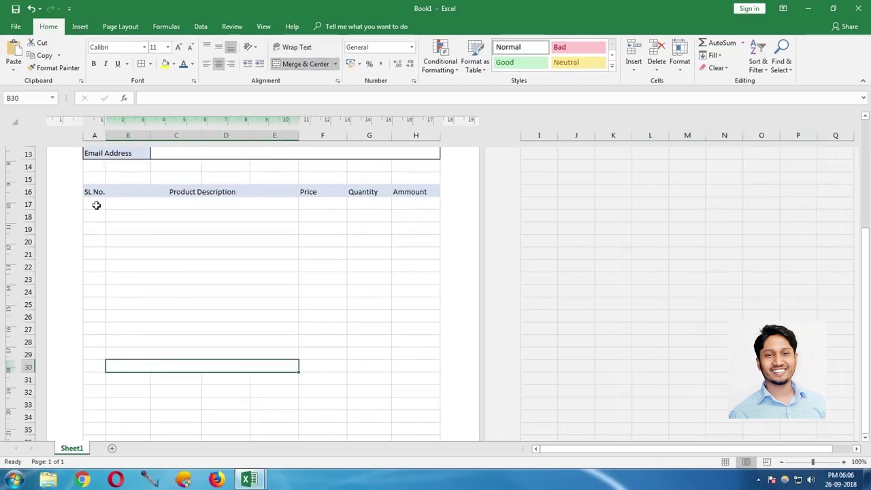
# - Apply All Borders to the item table A16:H30
pyautogui.moveTo(92, 201)
pyautogui.mouseDown()
pyautogui.moveTo(385, 373)
pyautogui.moveTo(173, 230)
pyautogui.moveTo(422, 368)
pyautogui.mouseUp()
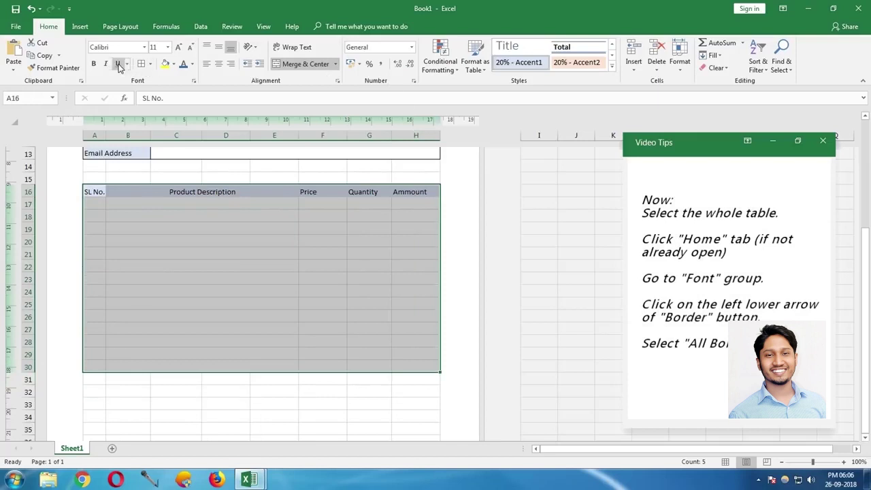
pyautogui.click(143, 65)
pyautogui.click(172, 415)
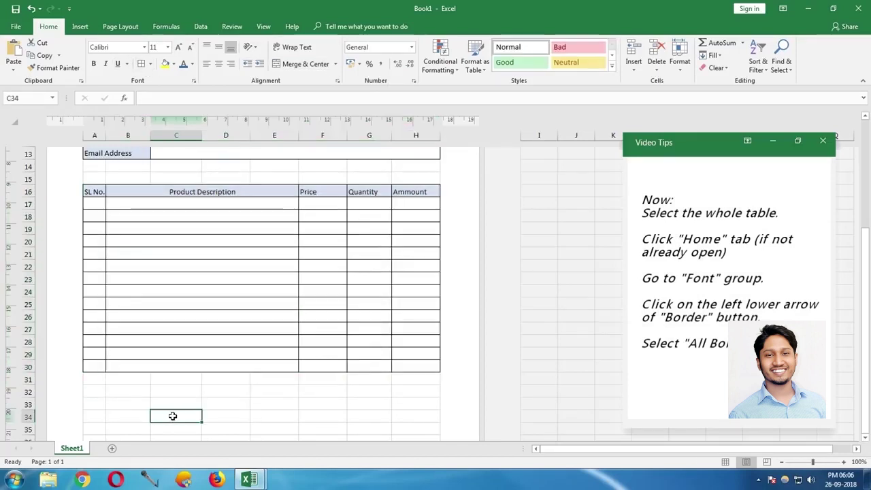
pyautogui.scroll(-2, 173, 405)
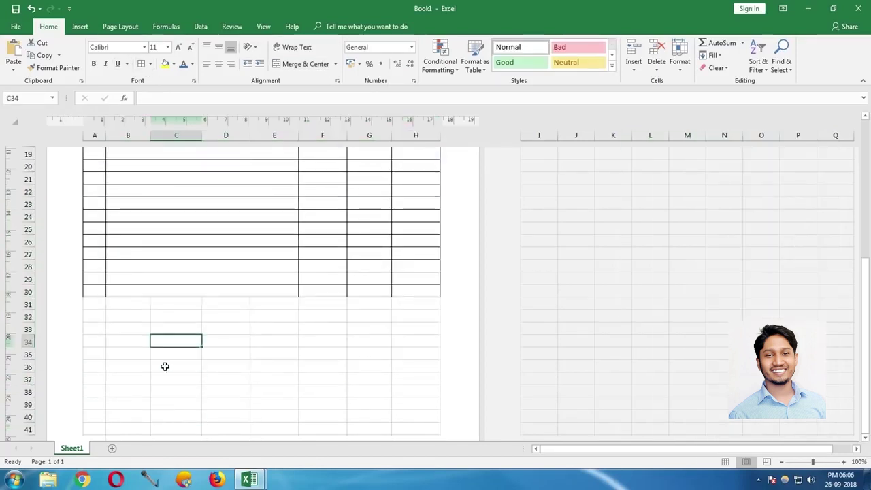
# - Enter the labels TAX in A31, Discount in C31 and Total Ammount in E31
pyautogui.click(99, 305)
pyautogui.write('T')
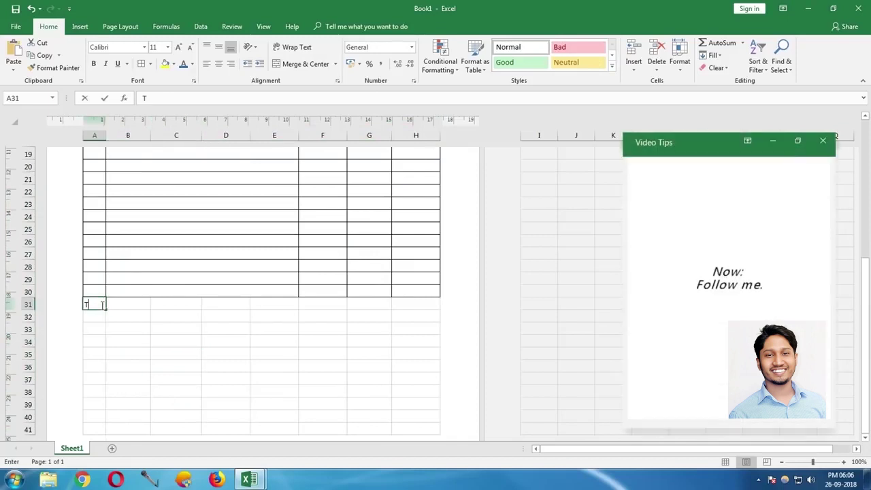
pyautogui.write('AX')
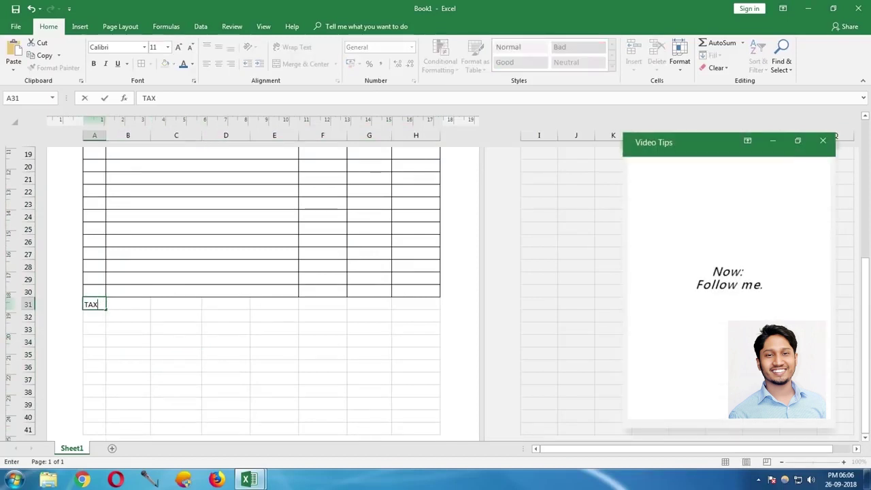
pyautogui.press('Tab')
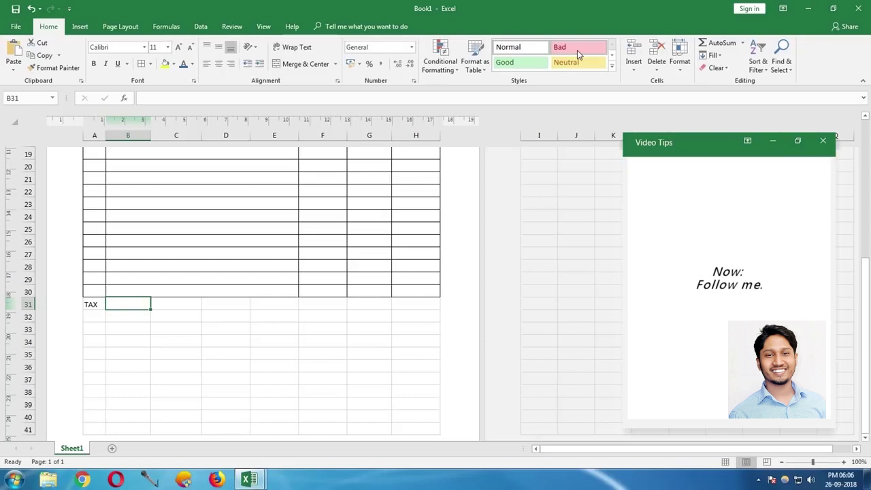
pyautogui.press('Tab')
pyautogui.write('Di')
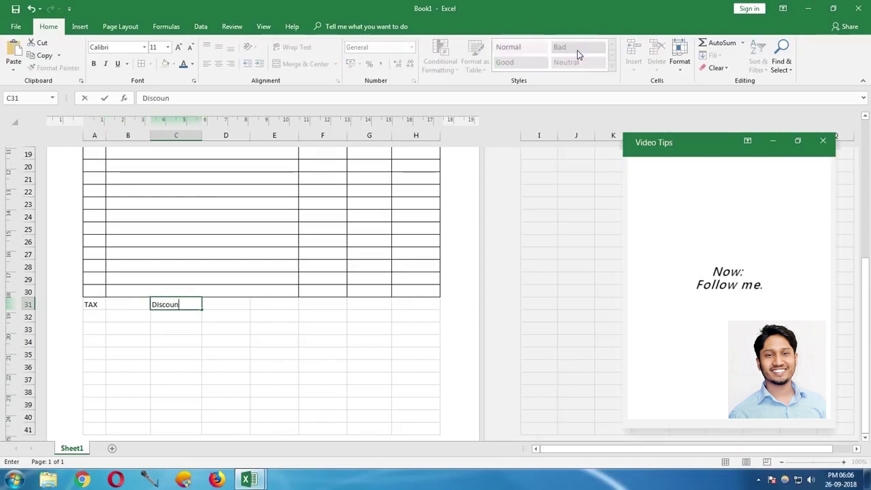
pyautogui.press('Tab')
pyautogui.press('Tab')
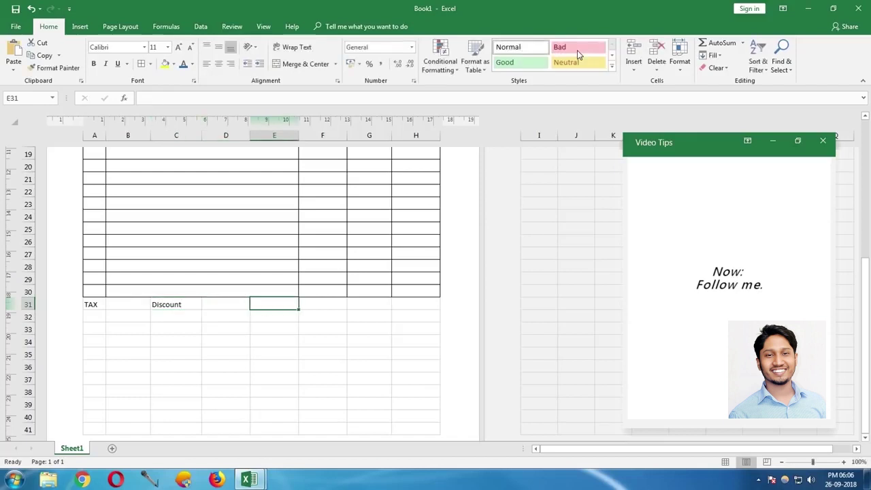
pyautogui.write('Total Ammount')
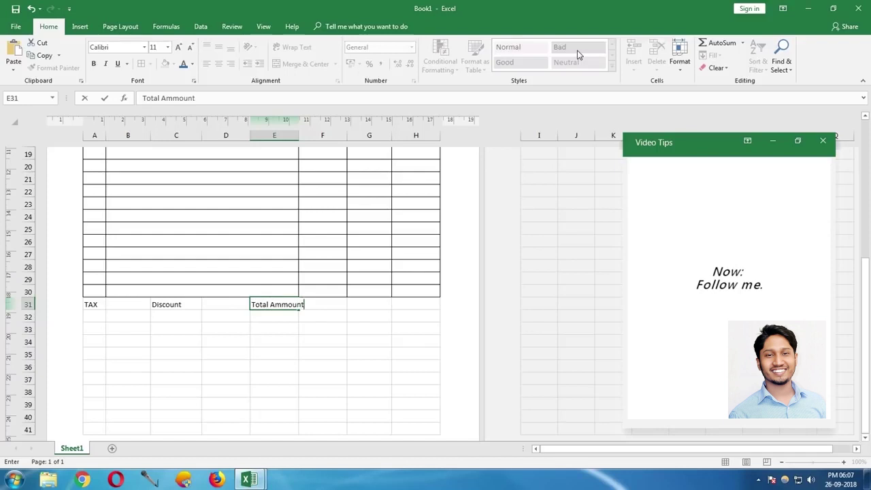
pyautogui.press('Tab')
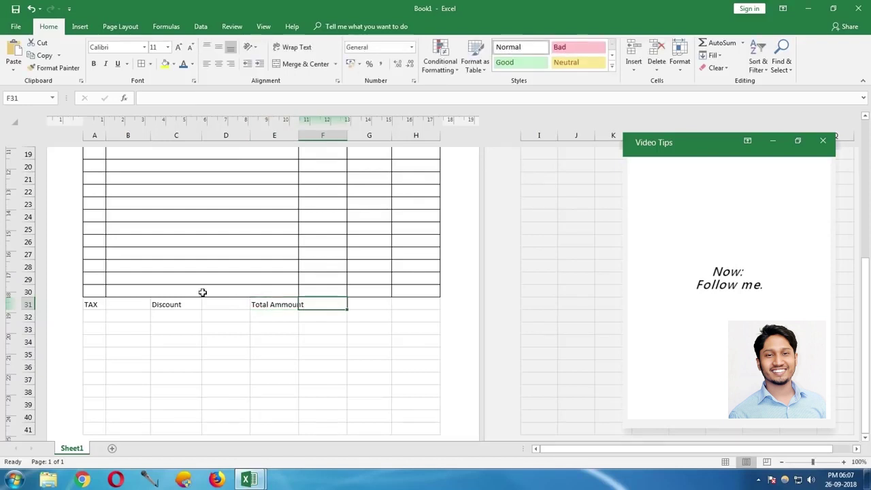
# - Merge E31:F31 for Total Ammount and G31:H31 for its value
pyautogui.moveTo(274, 304); pyautogui.dragTo(325, 304)
pyautogui.click(292, 64)
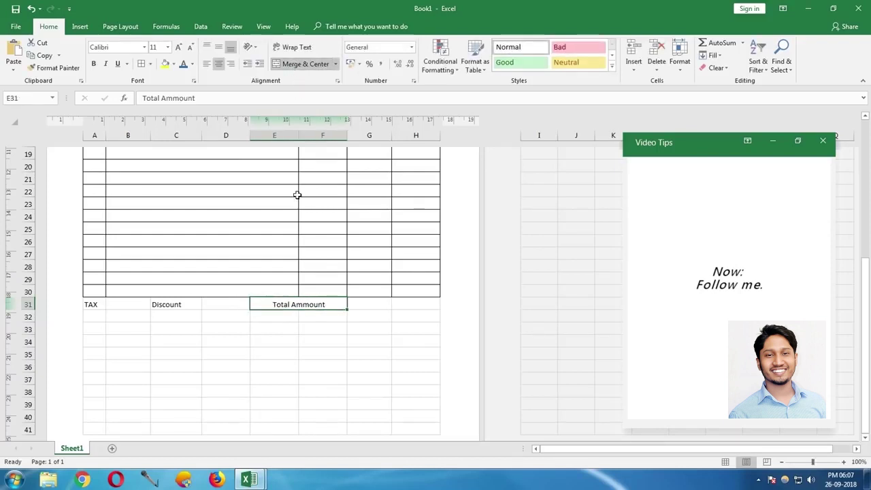
pyautogui.moveTo(382, 305); pyautogui.dragTo(415, 305)
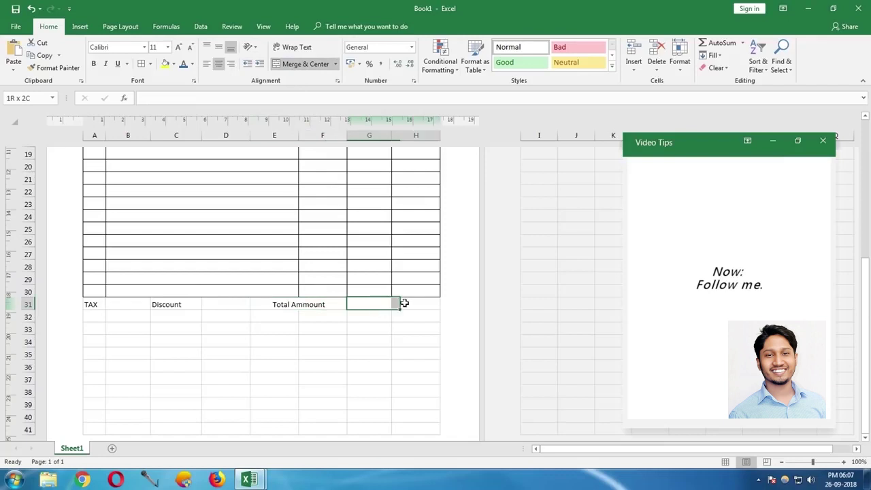
pyautogui.click(308, 65)
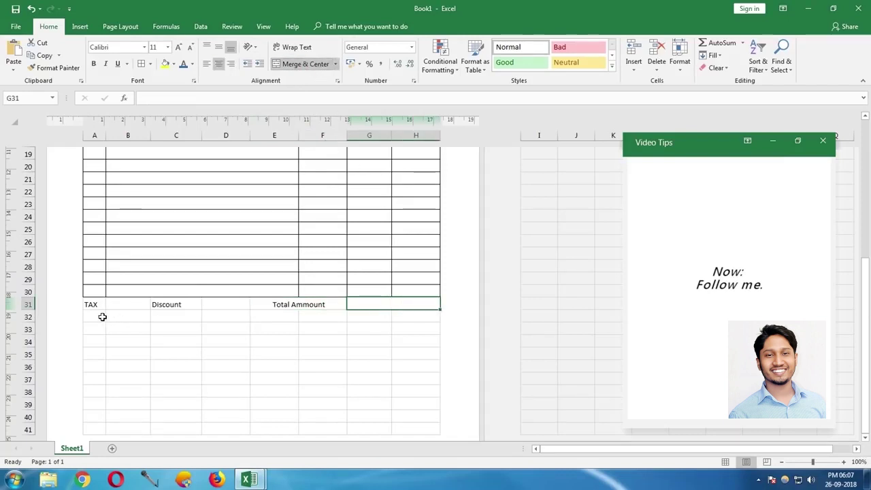
# - Merge A32:B32, C32:D32 and E32:F32, and label E32 'Final Ammount'
pyautogui.moveTo(99, 316); pyautogui.dragTo(225, 318)
pyautogui.click(299, 64)
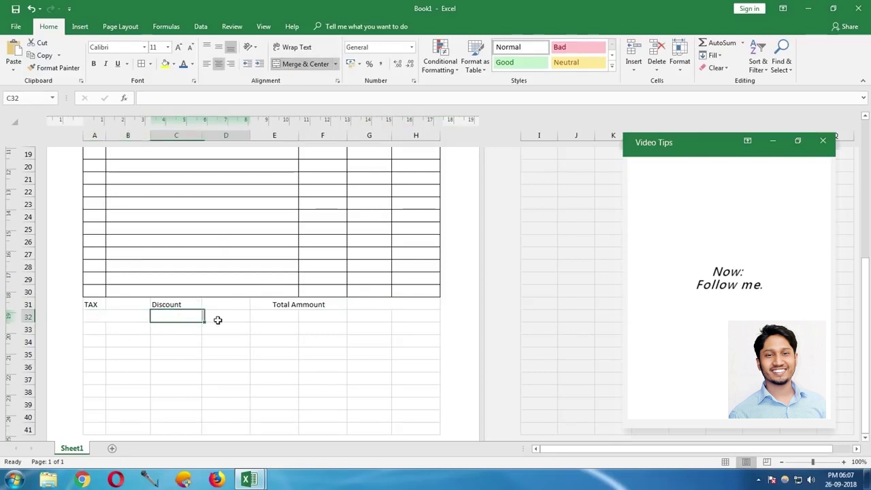
pyautogui.click(302, 64)
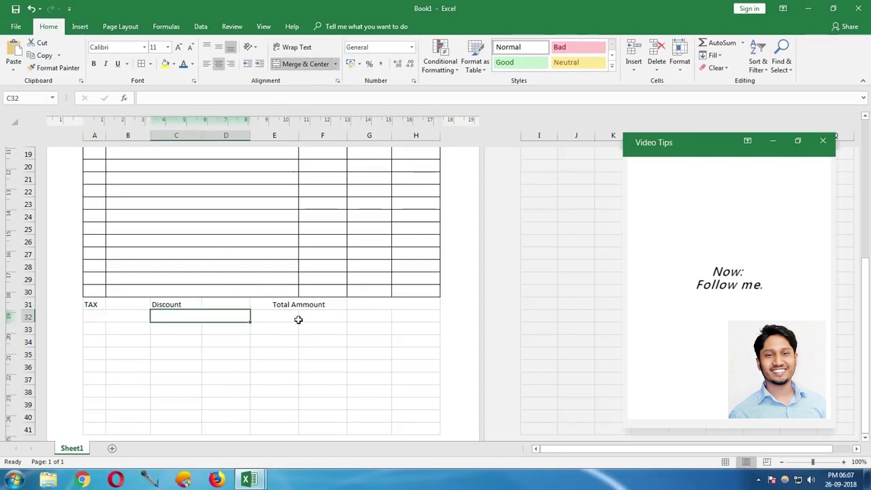
pyautogui.moveTo(274, 316); pyautogui.dragTo(323, 317)
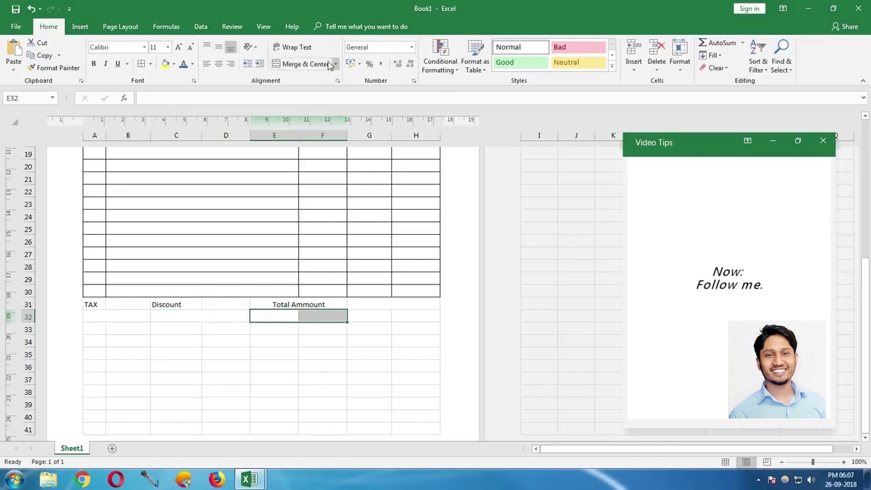
pyautogui.click(306, 64)
pyautogui.write('Final Ammount')
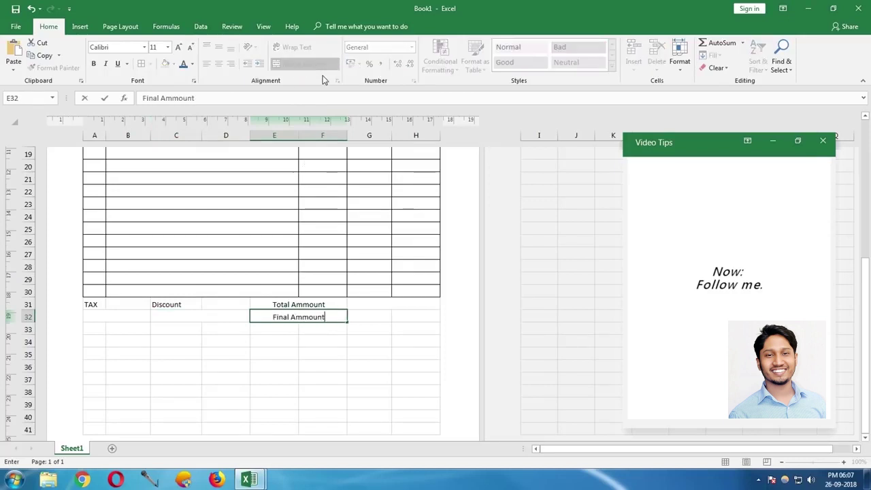
pyautogui.press('Return')
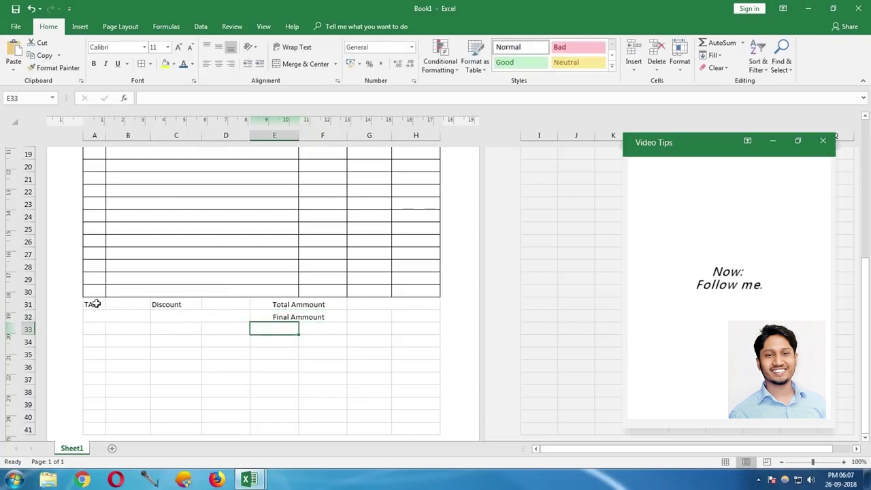
# - Apply All Borders to the totals block A31:H32
pyautogui.moveTo(96, 304); pyautogui.dragTo(411, 320)
pyautogui.click(143, 63)
pyautogui.click(157, 336)
# - Enter an 18% tax rate in B31 and a 5% discount in D31
pyautogui.click(130, 305)
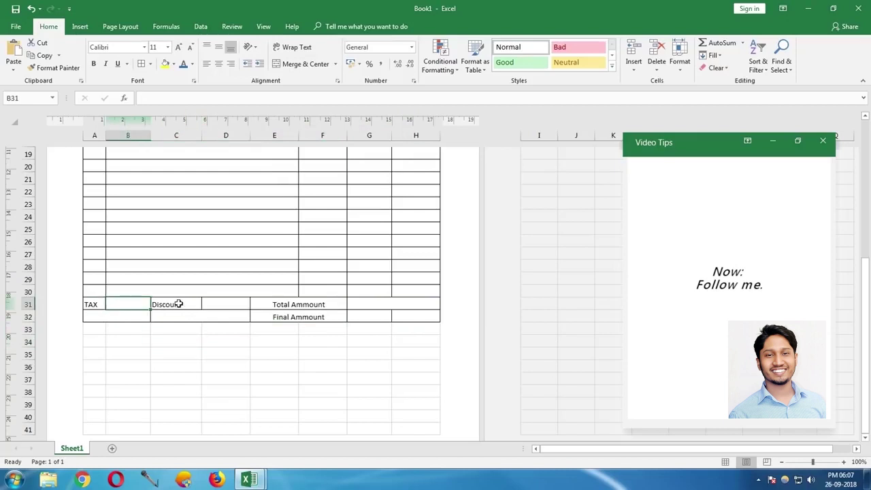
pyautogui.write('18')
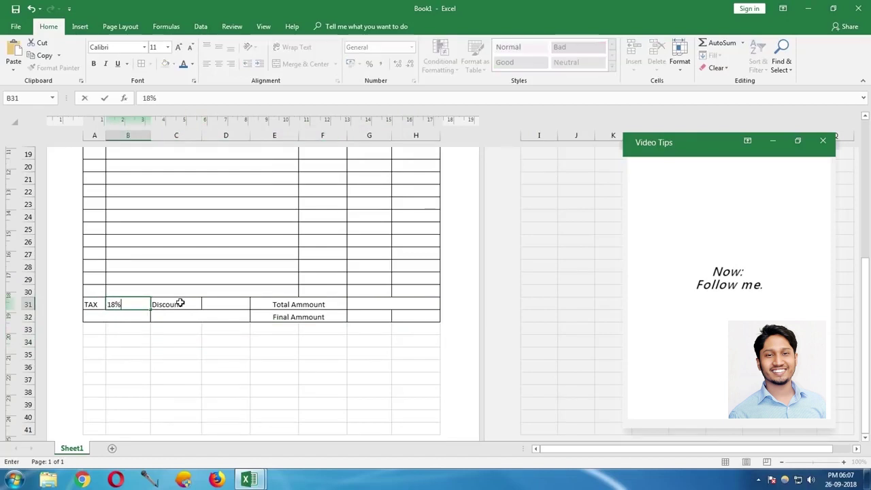
pyautogui.press('Return')
pyautogui.click(221, 307)
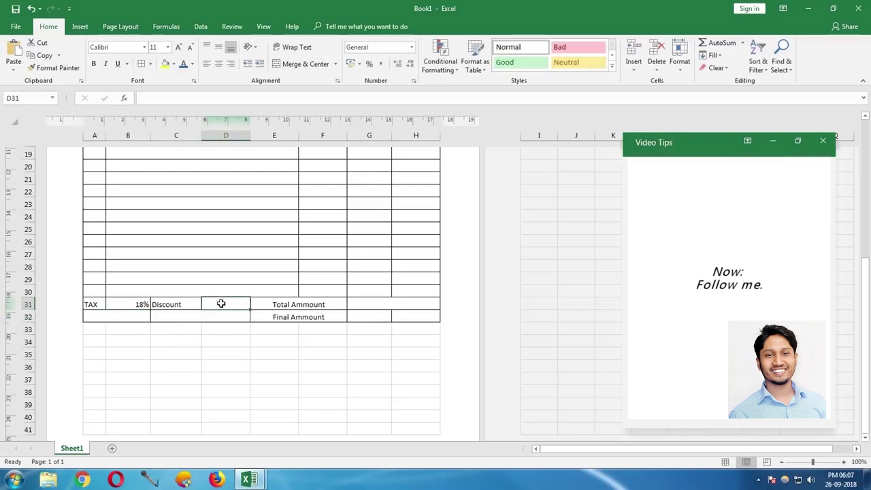
pyautogui.write('5')
pyautogui.press('Return')
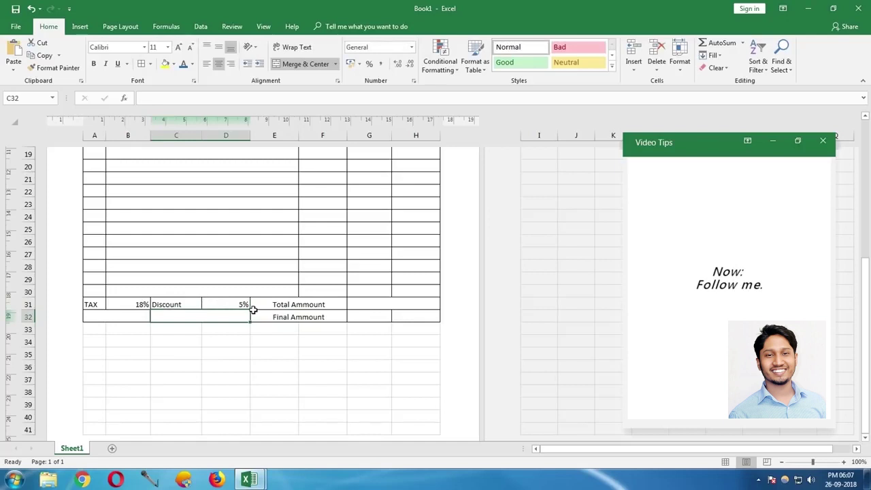
# - Centre the 5% and 18% cells and the whole A31:H32 block horizontally
pyautogui.click(243, 304)
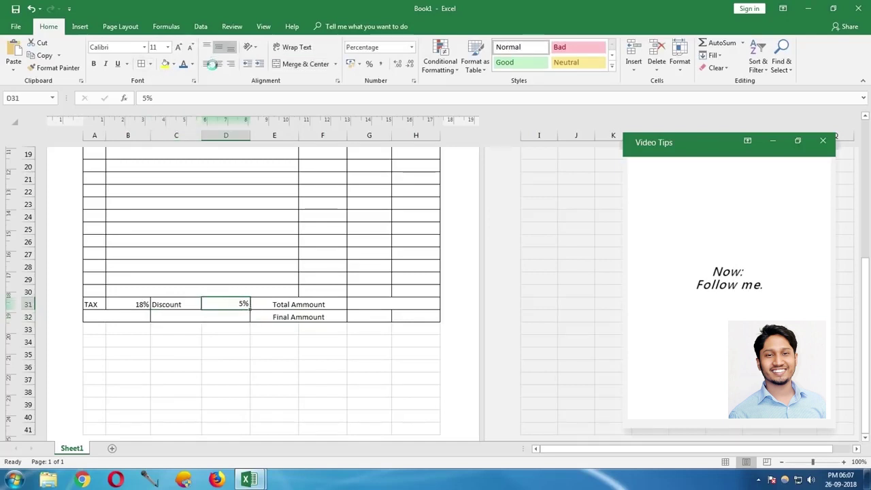
pyautogui.click(219, 63)
pyautogui.click(132, 298)
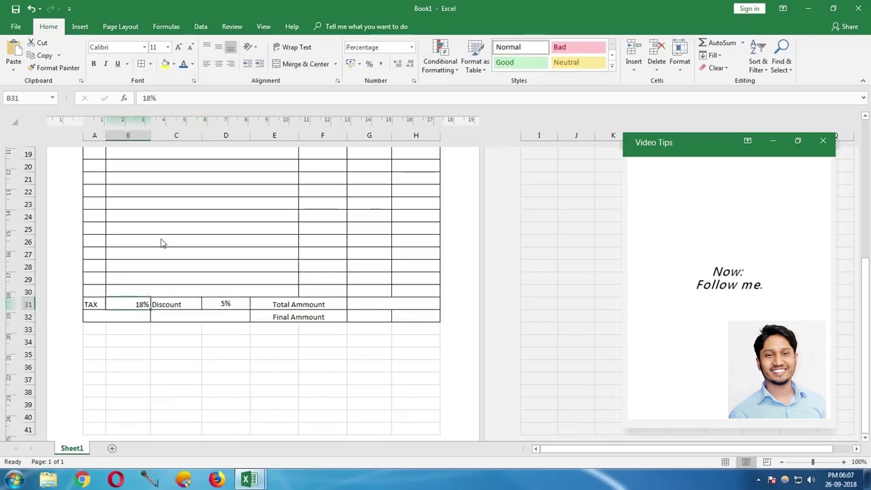
pyautogui.click(218, 63)
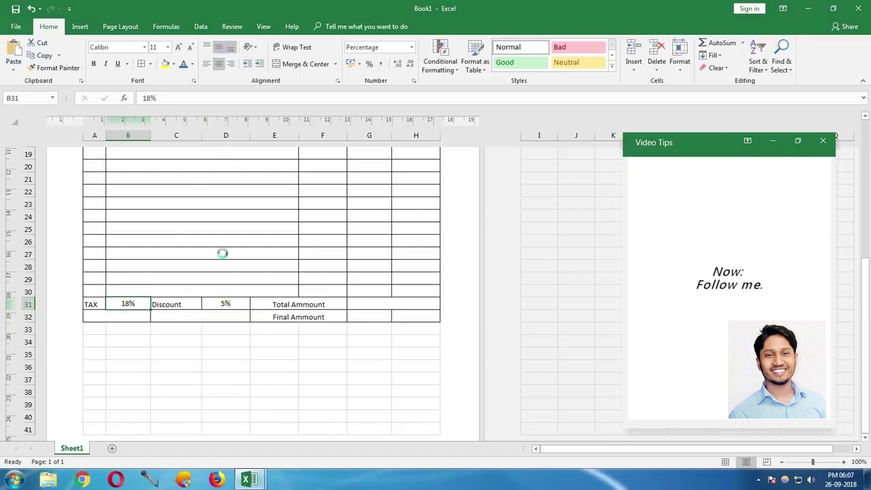
pyautogui.moveTo(96, 304); pyautogui.dragTo(407, 317)
pyautogui.click(219, 63)
# - Middle-align the totals block and shade it with the 20% - Accent1 style
pyautogui.click(218, 47)
pyautogui.scroll(-1, 414, 277)
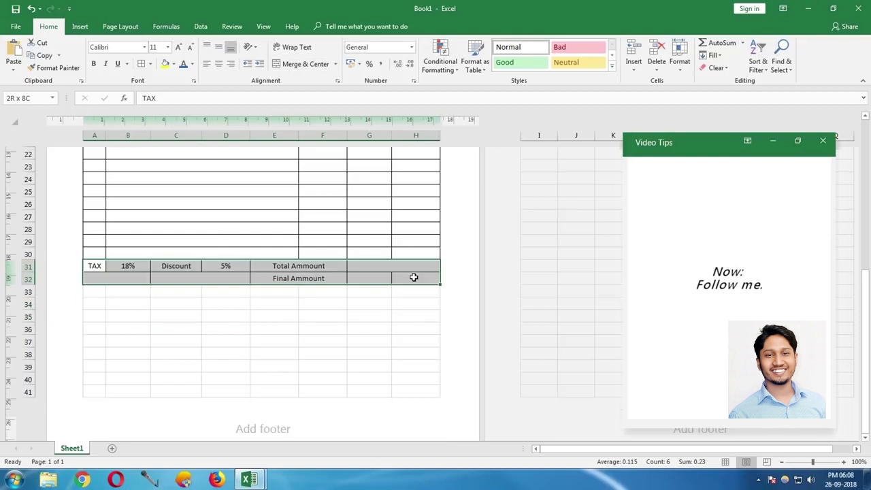
pyautogui.click(612, 65)
pyautogui.click(518, 155)
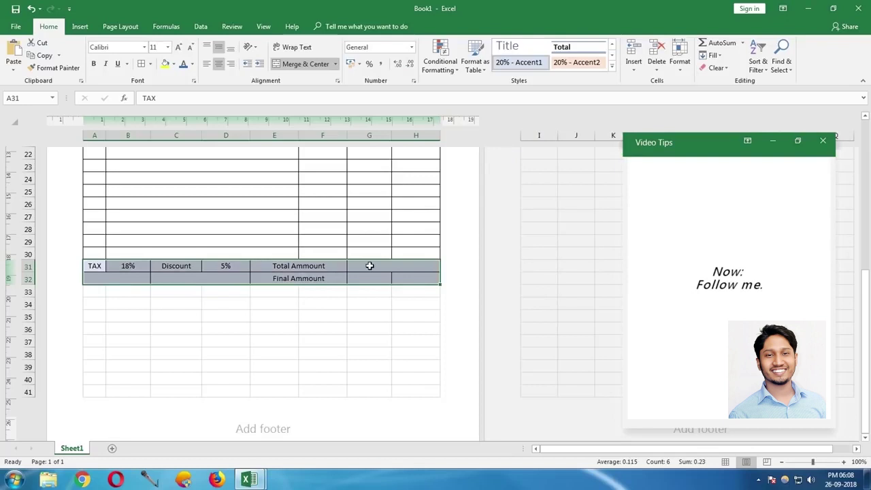
# - Merge the G32:H32 final amount cells and make the Final Ammount row bold
pyautogui.click(326, 280)
pyautogui.moveTo(355, 279); pyautogui.dragTo(408, 277)
pyautogui.click(300, 64)
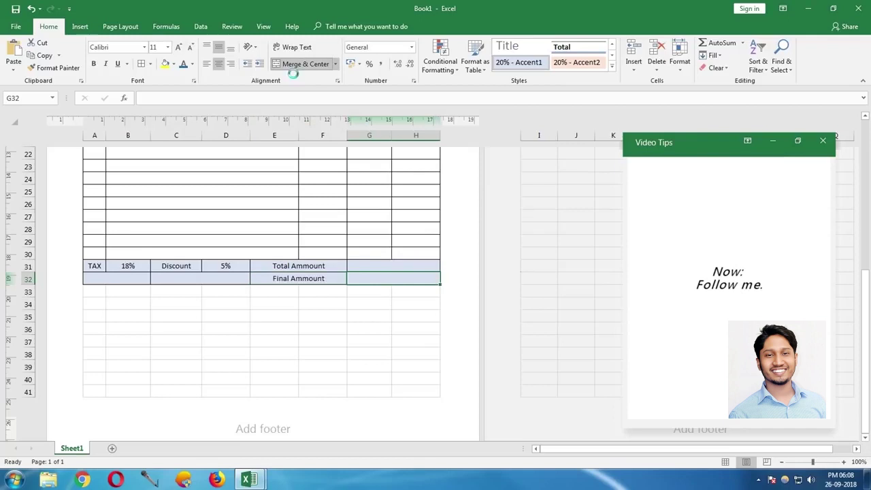
pyautogui.moveTo(309, 276); pyautogui.dragTo(398, 279)
pyautogui.click(94, 63)
pyautogui.click(164, 332)
pyautogui.scroll(-1, 158, 332)
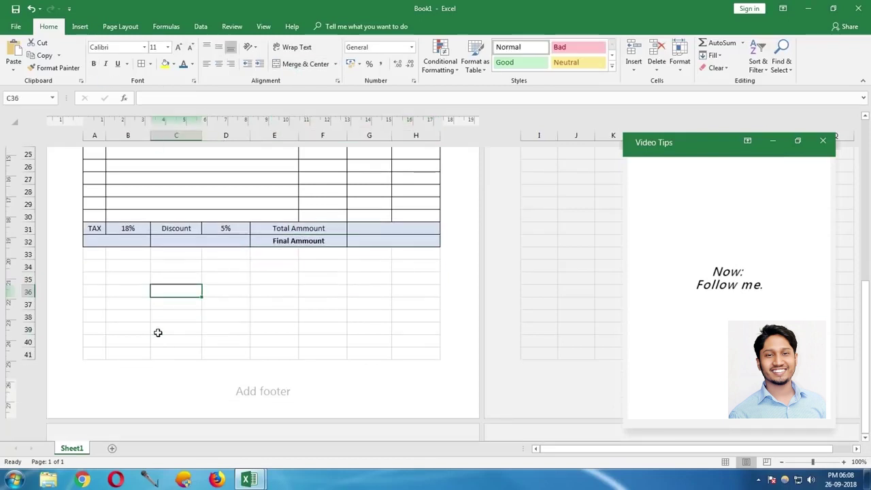
# - Merge A34:B34 with the label 'Received By', and merge C34:E34 beside it
pyautogui.click(96, 268)
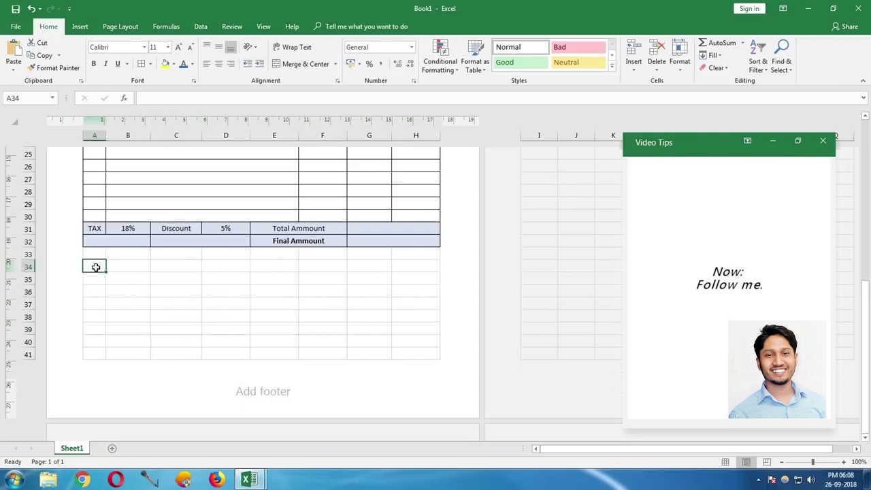
pyautogui.moveTo(96, 268); pyautogui.dragTo(140, 267)
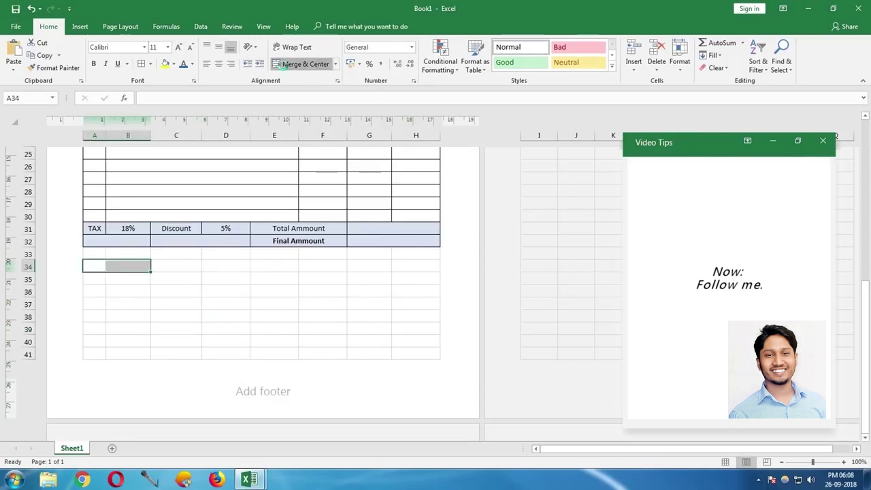
pyautogui.click(286, 66)
pyautogui.write('Received By')
pyautogui.press('Tab')
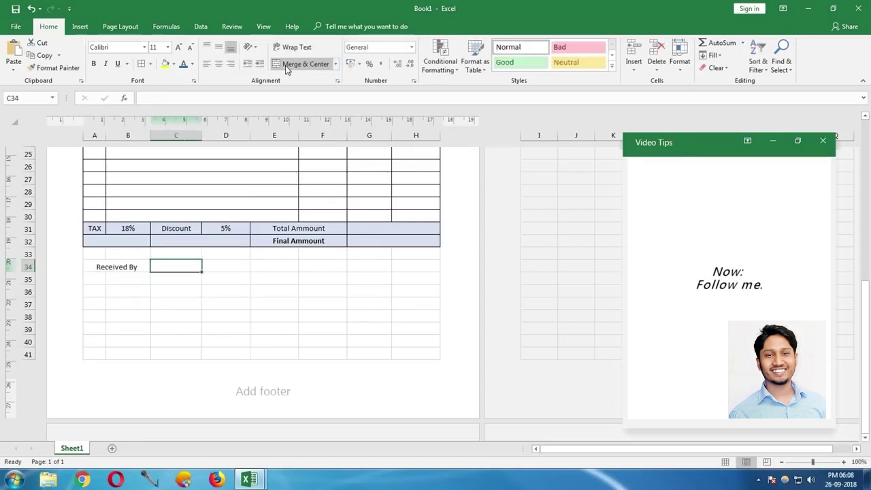
pyautogui.moveTo(170, 263); pyautogui.dragTo(272, 263)
pyautogui.click(289, 64)
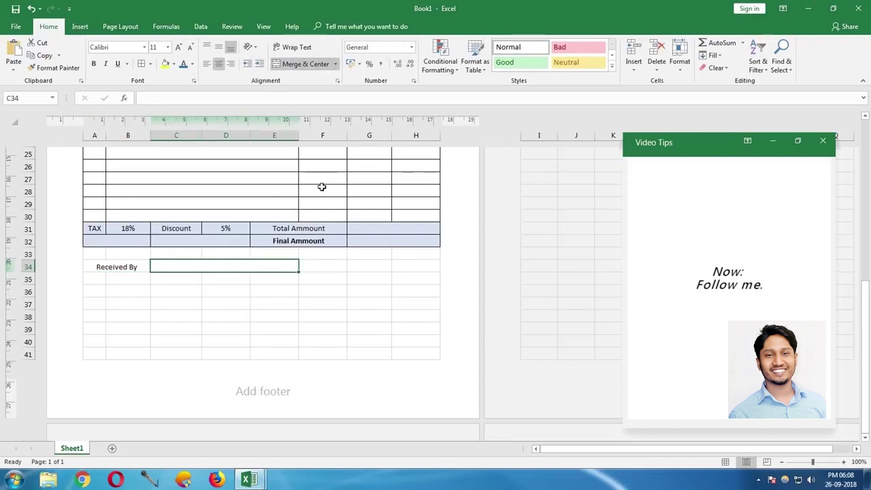
# - Merge A35:B35 with the label 'Note*', and merge C35:E35 beside it
pyautogui.moveTo(97, 279); pyautogui.dragTo(136, 279)
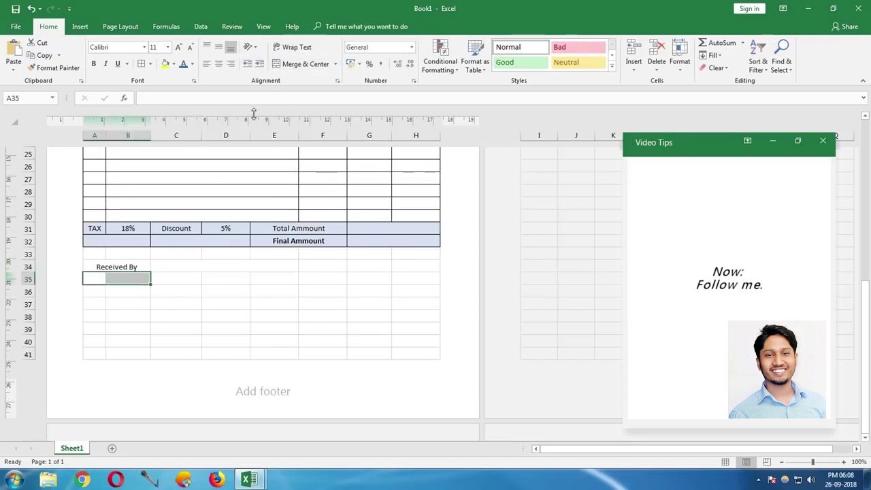
pyautogui.click(292, 64)
pyautogui.write('Note*')
pyautogui.press('Tab')
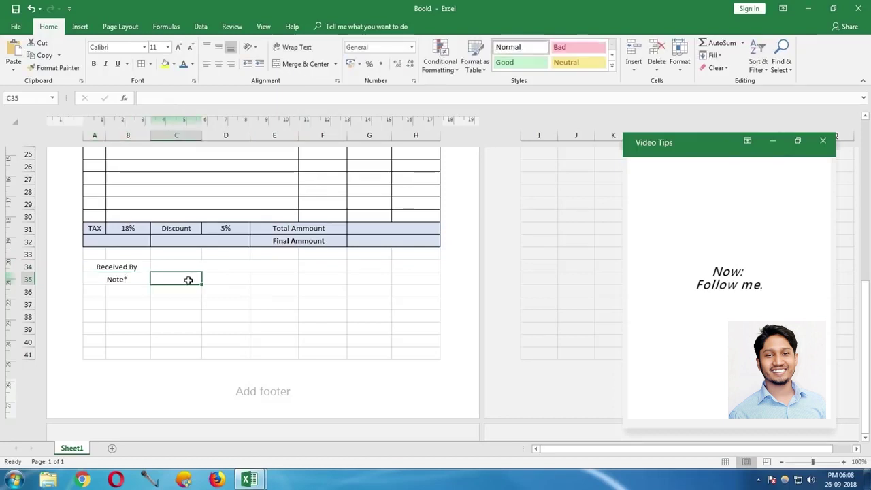
pyautogui.moveTo(188, 280); pyautogui.dragTo(276, 277)
pyautogui.click(303, 64)
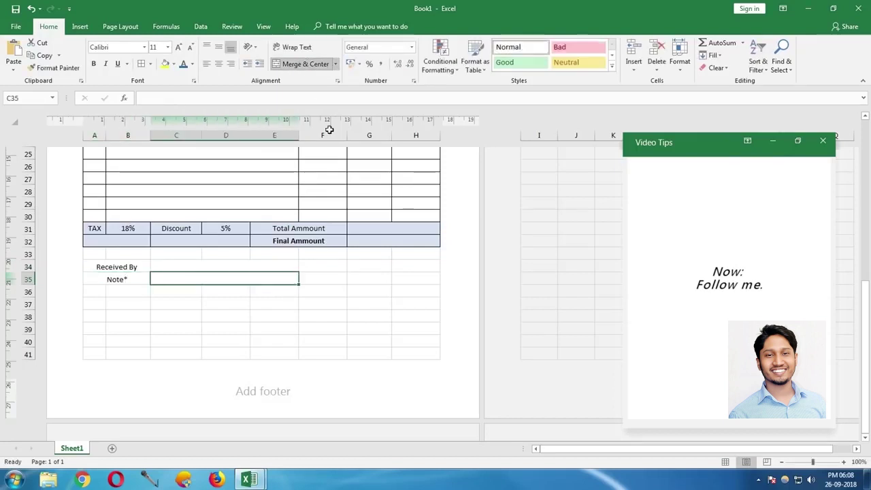
# - Enter 'Paid' in F34 and 'Due' in F35, and merge G34:H34
pyautogui.click(344, 280)
pyautogui.click(335, 264)
pyautogui.write('Paid')
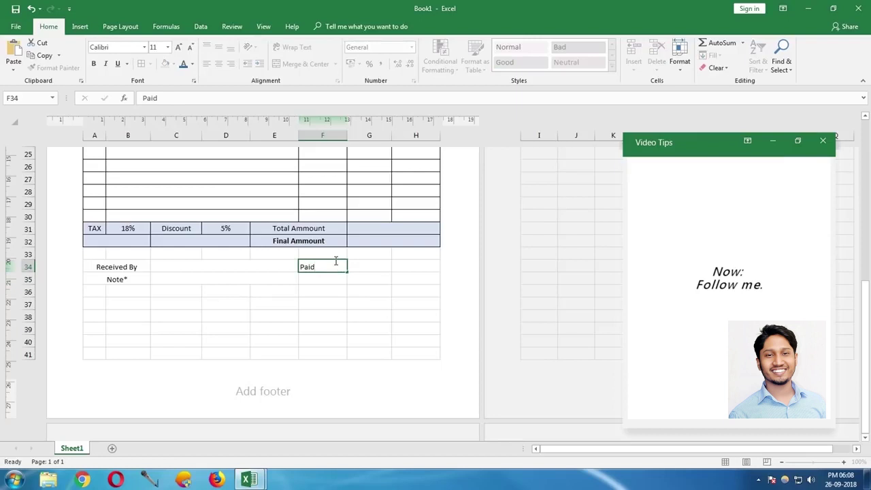
pyautogui.press('Return')
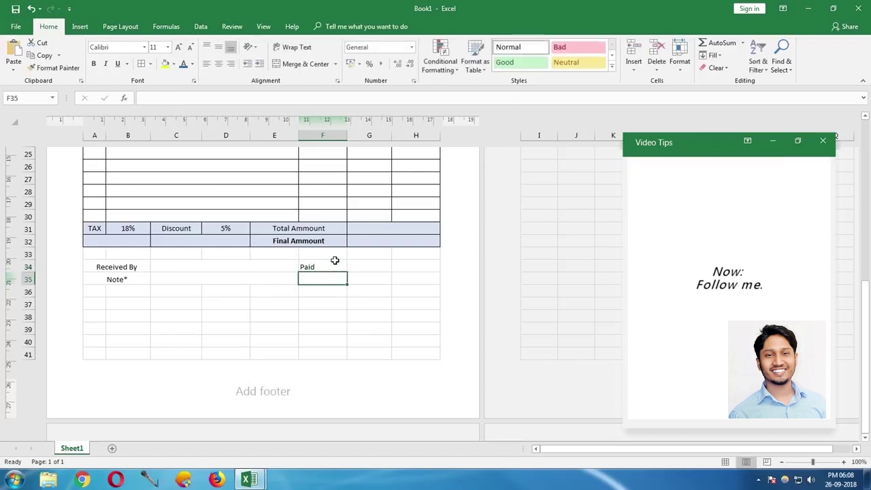
pyautogui.write('Due')
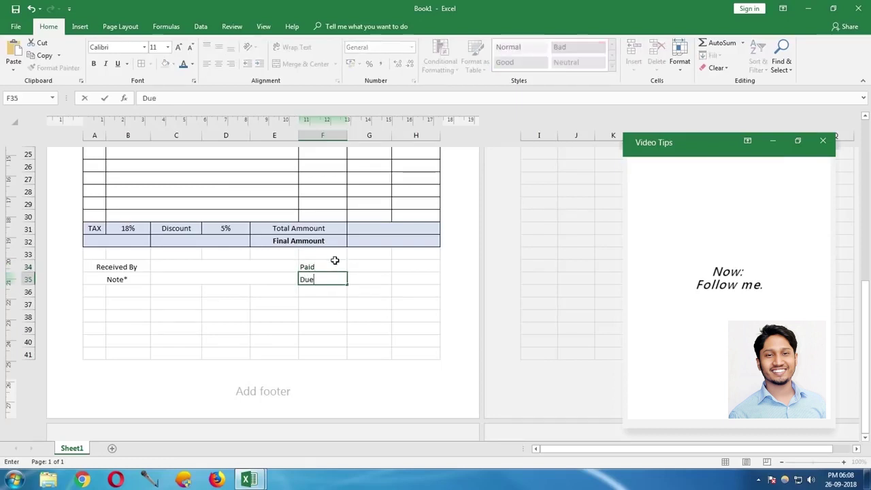
pyautogui.press('Tab')
pyautogui.moveTo(364, 266)
pyautogui.mouseDown()
pyautogui.moveTo(413, 266)
pyautogui.moveTo(415, 279)
pyautogui.mouseUp()
pyautogui.click(293, 64)
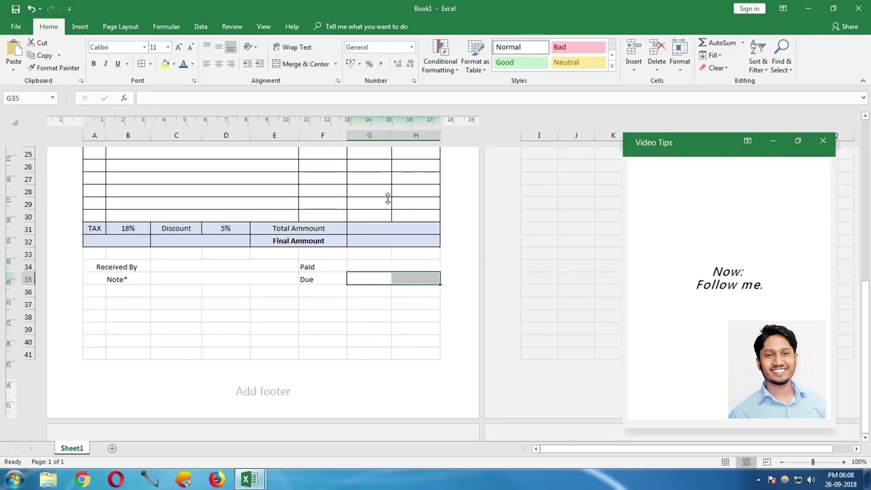
# - Merge G35:H35 and apply All Borders to the Received By/Paid block
pyautogui.click(296, 64)
pyautogui.moveTo(104, 266); pyautogui.dragTo(430, 274)
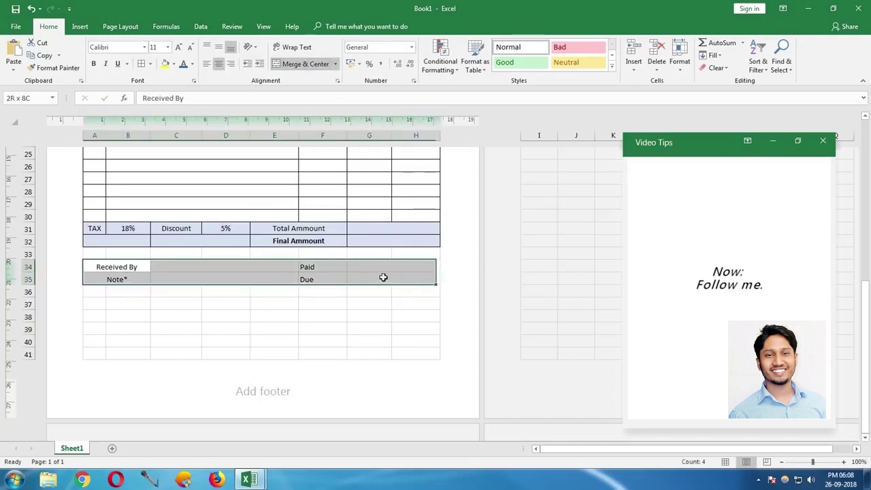
pyautogui.click(141, 64)
# - Shade the Received By, Note*, Paid and Due labels with 20% - Accent1
pyautogui.moveTo(116, 267); pyautogui.dragTo(117, 277)
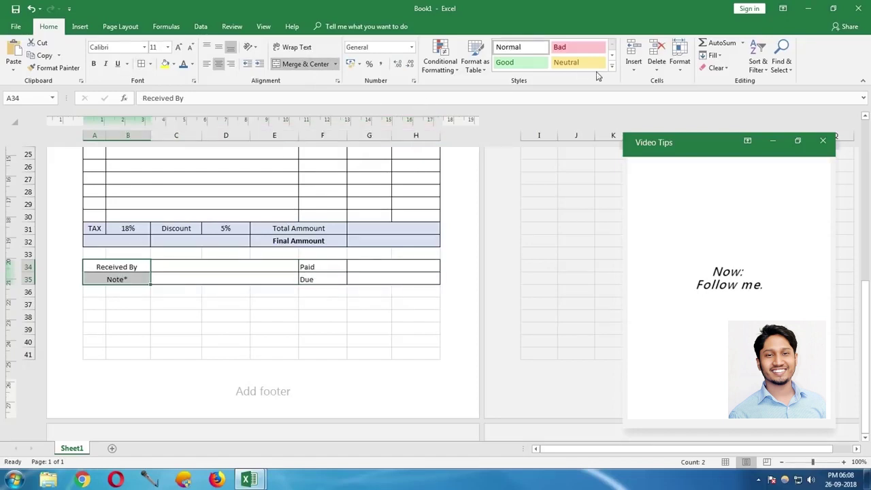
pyautogui.click(612, 67)
pyautogui.click(528, 155)
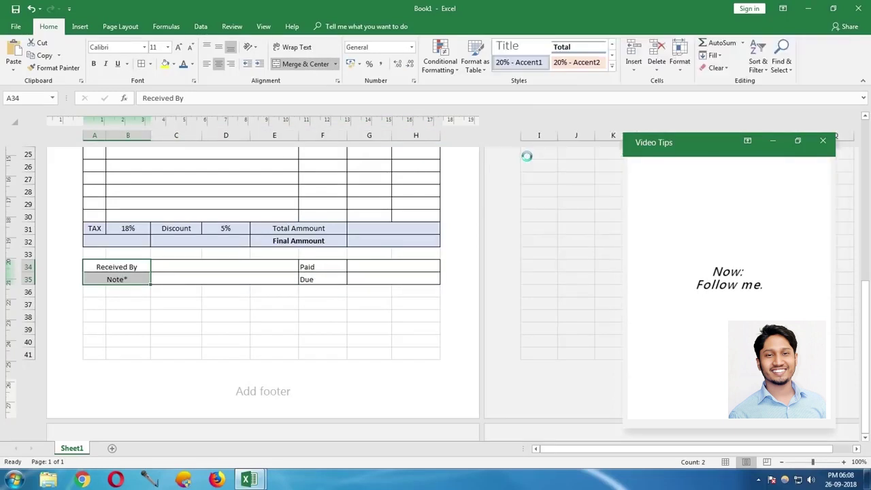
pyautogui.moveTo(321, 267); pyautogui.dragTo(323, 278)
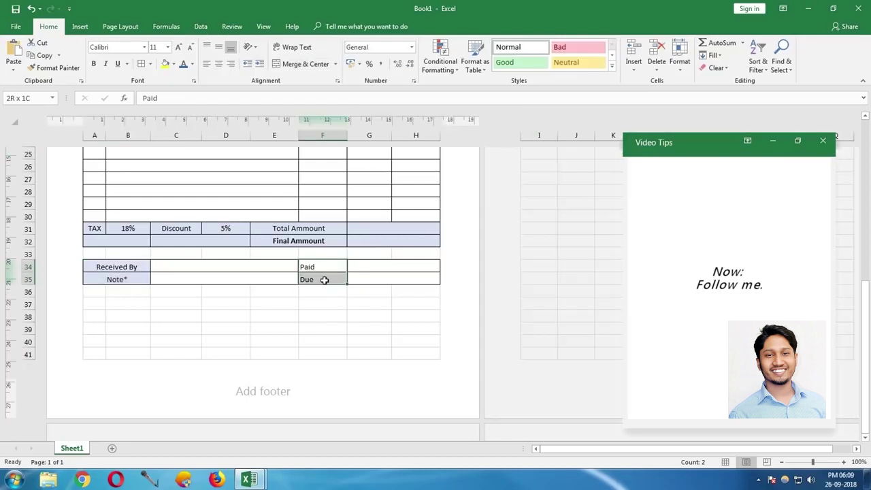
pyautogui.click(611, 66)
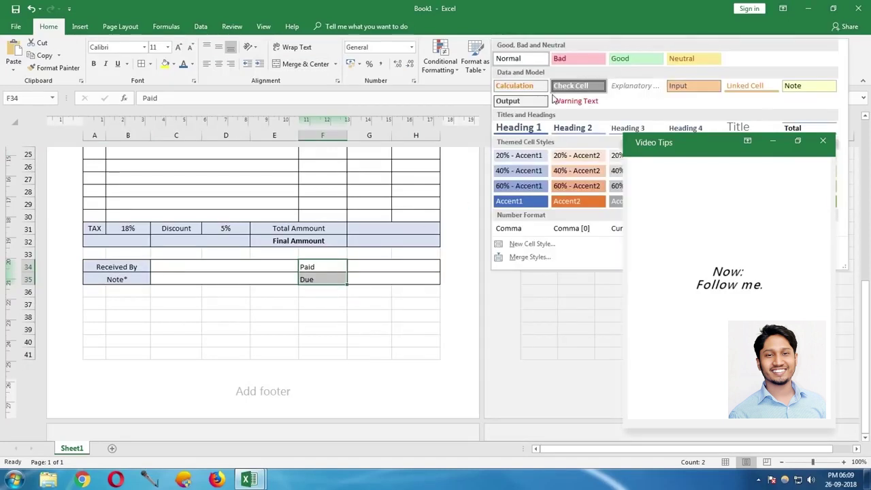
pyautogui.click(512, 157)
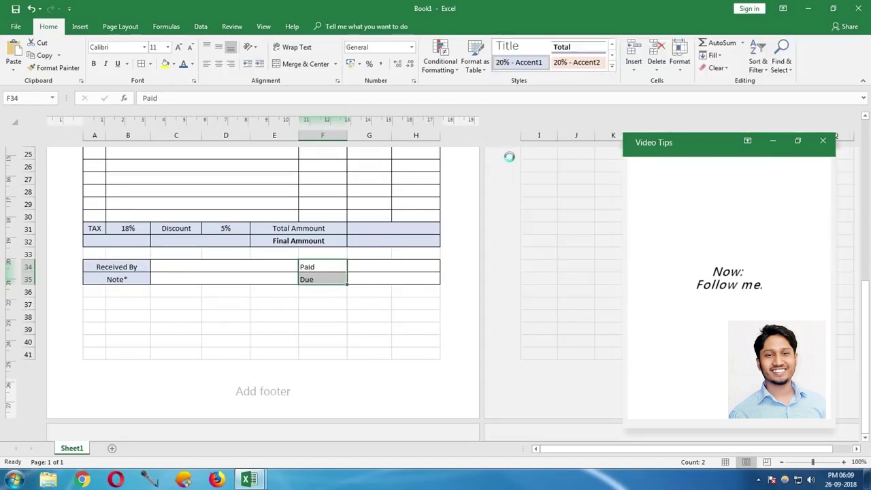
pyautogui.click(286, 319)
# - Merge G41:H41 and enter the centered label 'Signature and Seal'
pyautogui.keyDown('ctrl'); pyautogui.scroll(2, 196, 332); pyautogui.keyUp('ctrl')
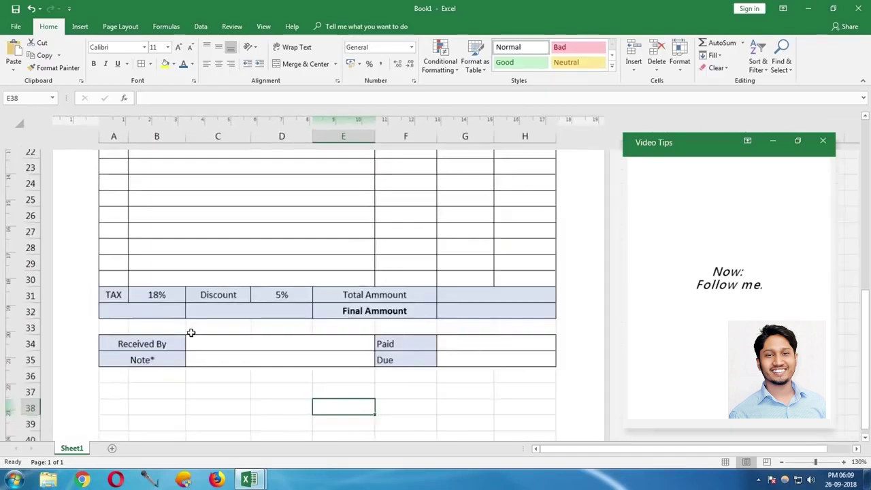
pyautogui.scroll(-1, 142, 350)
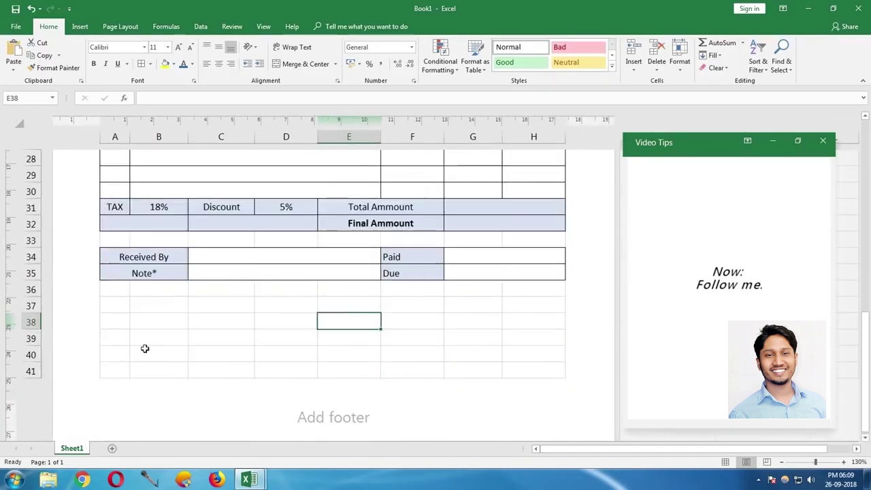
pyautogui.scroll(-1, 143, 352)
pyautogui.scroll(1, 115, 349)
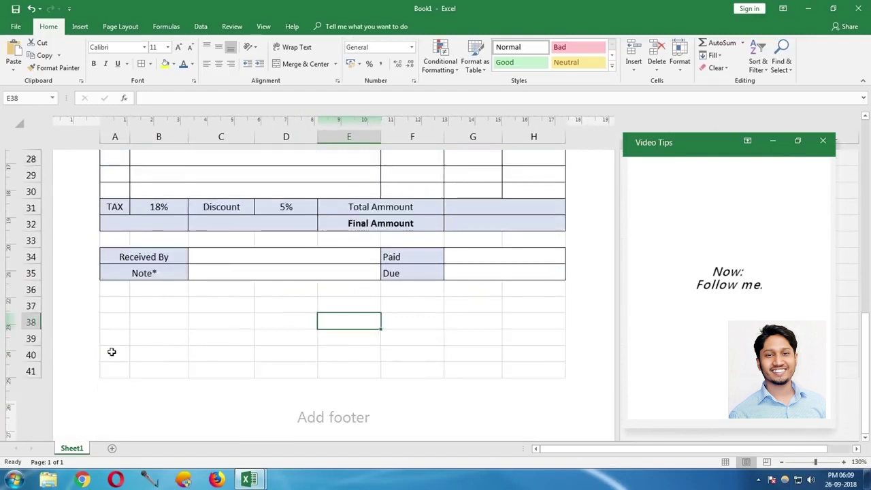
pyautogui.moveTo(459, 369); pyautogui.dragTo(513, 370)
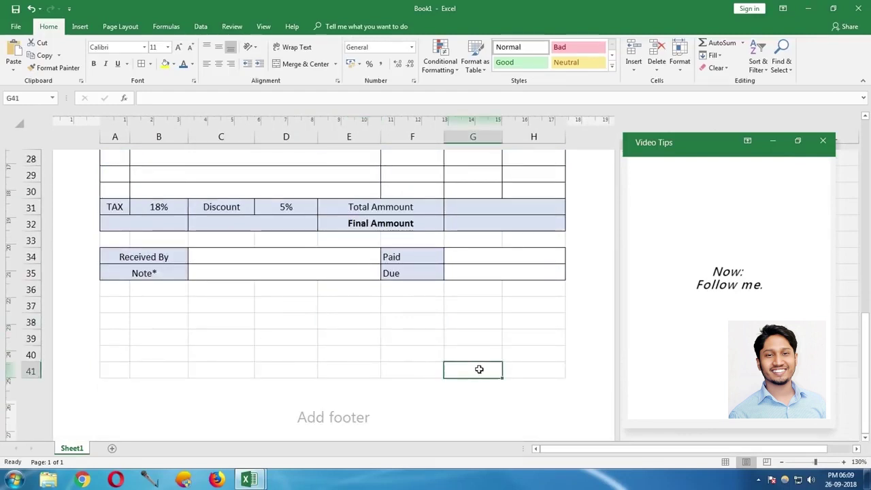
pyautogui.click(305, 63)
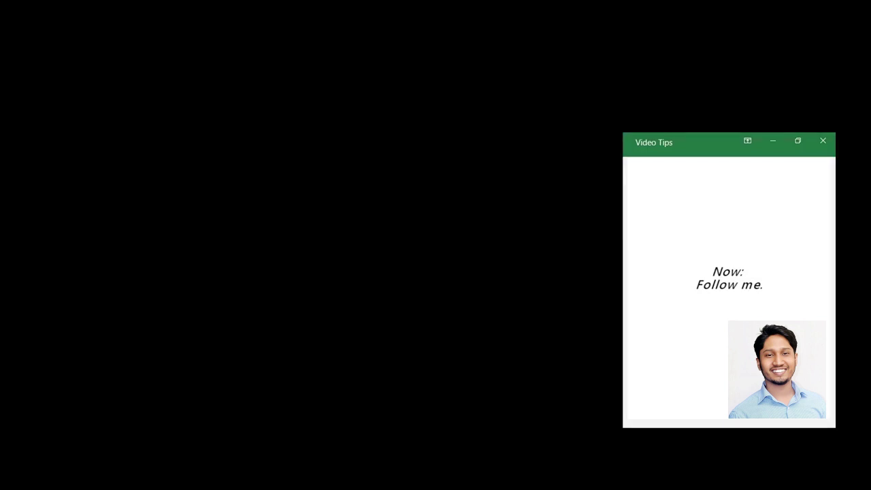
pyautogui.write('Signature and Seal')
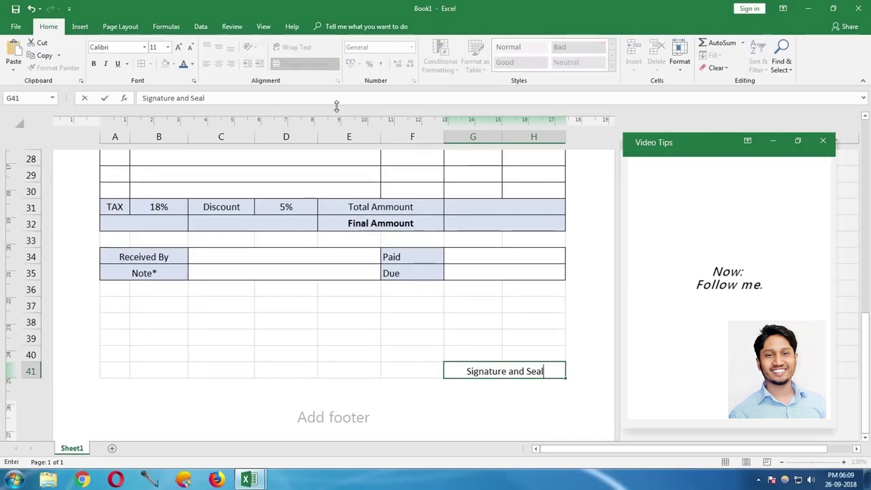
pyautogui.press('Return')
pyautogui.scroll(3, 287, 189)
pyautogui.scroll(1, 376, 301)
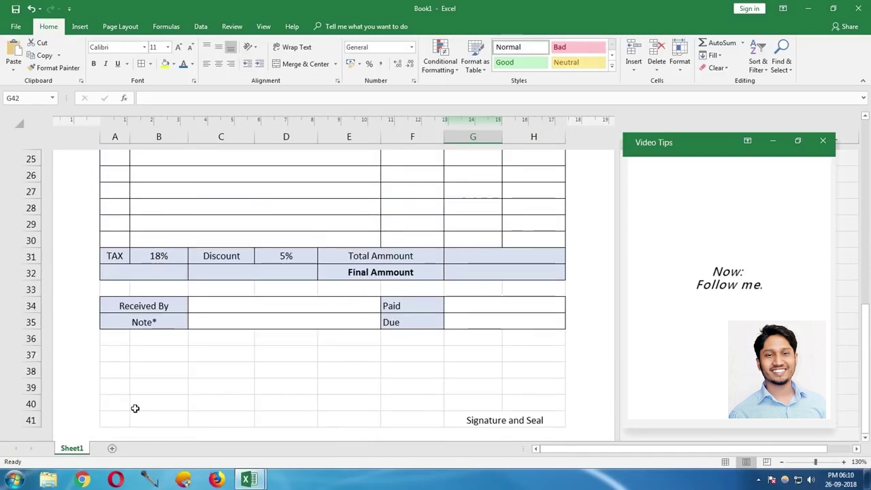
# - Merge A40:F40 and enter 'If you have any quary about this invoice please contat us at'
pyautogui.moveTo(118, 406); pyautogui.dragTo(386, 401)
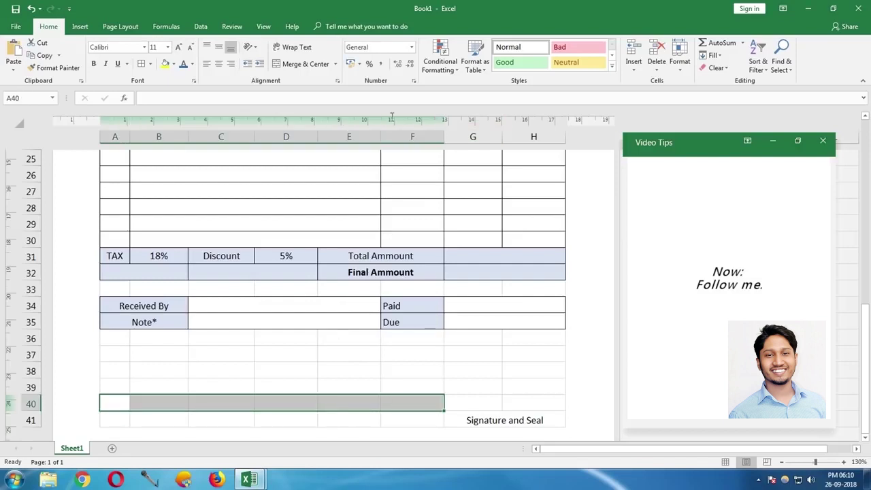
pyautogui.click(310, 68)
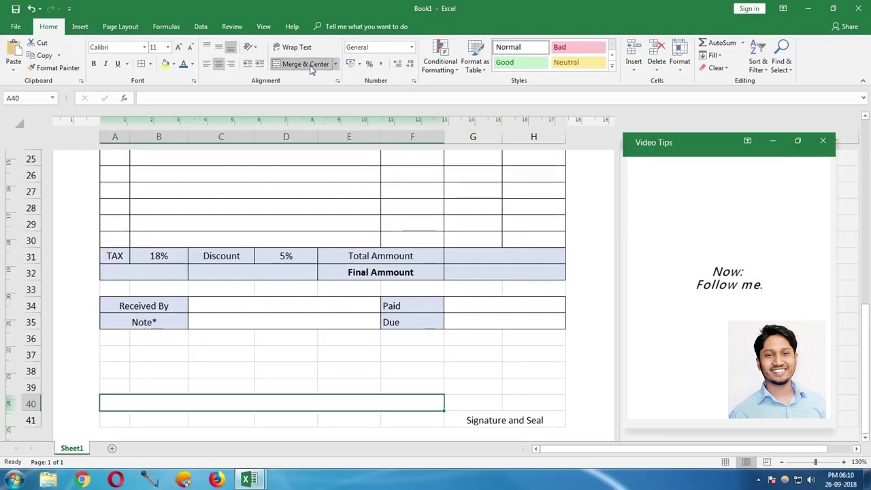
pyautogui.write('If you have any quary about this invoice please contat us at')
pyautogui.press('Return')
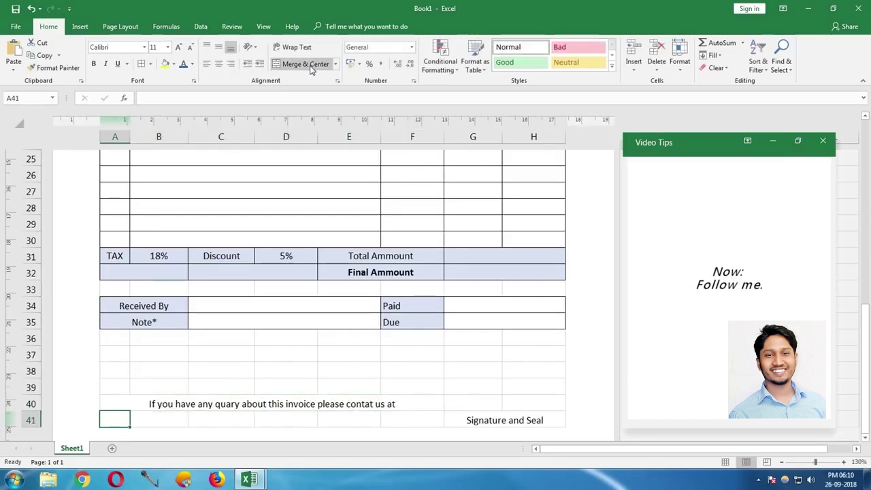
pyautogui.moveTo(115, 420); pyautogui.dragTo(422, 418)
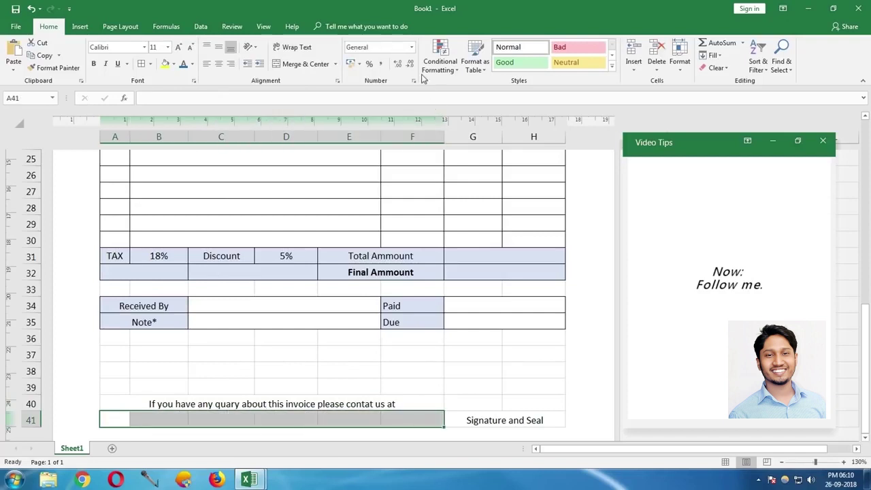
pyautogui.click(302, 64)
pyautogui.write('[Name, Phone, Email@address.com]')
pyautogui.click(339, 370)
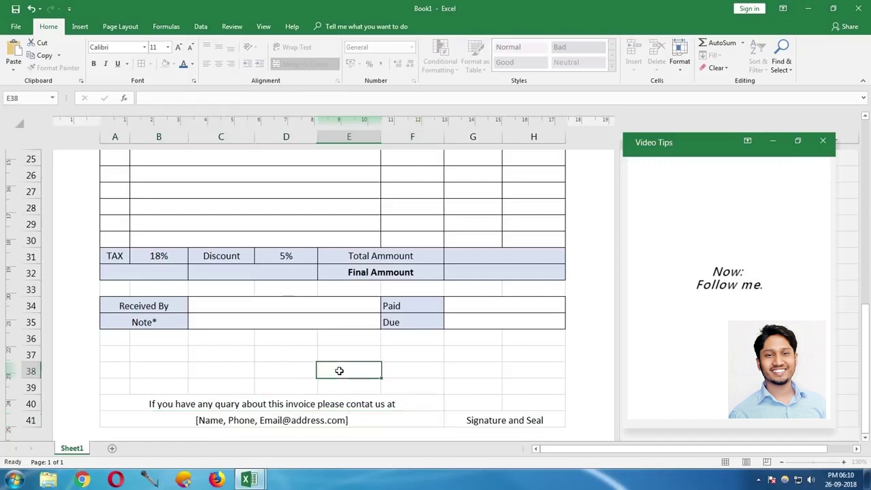
# - Give G40:H40 a thick bottom border as the signature line
pyautogui.moveTo(469, 403); pyautogui.dragTo(534, 403)
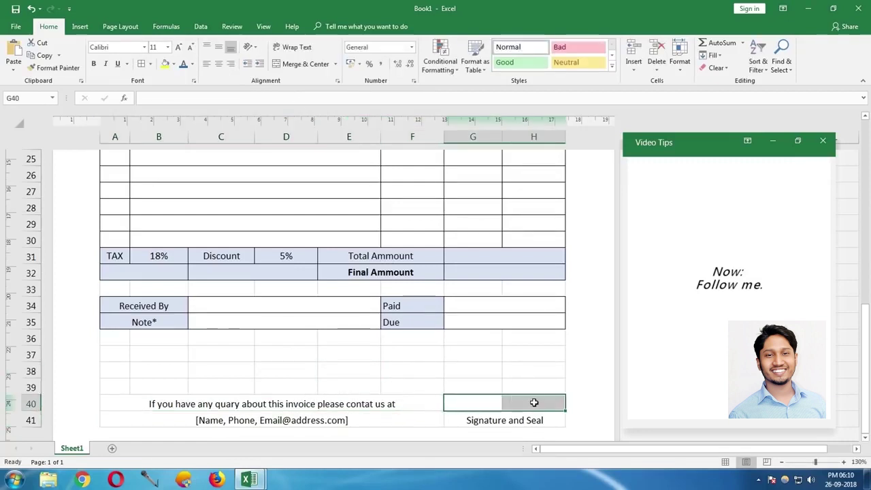
pyautogui.click(150, 64)
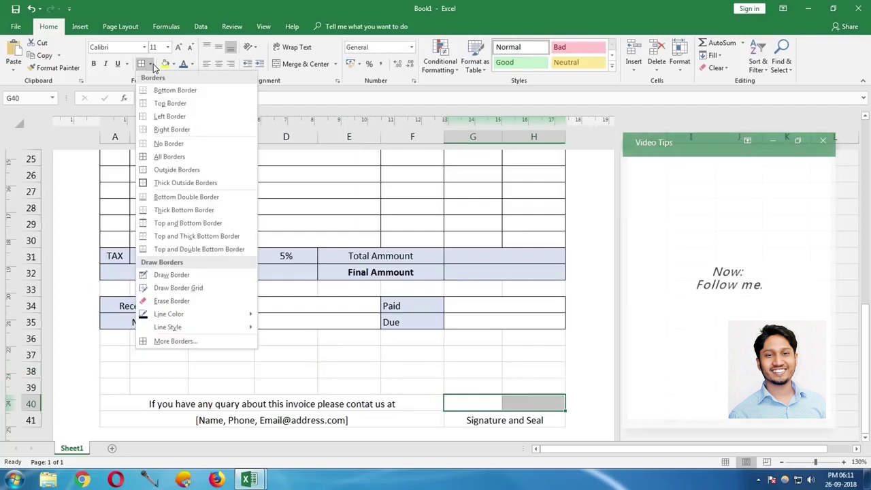
pyautogui.click(172, 216)
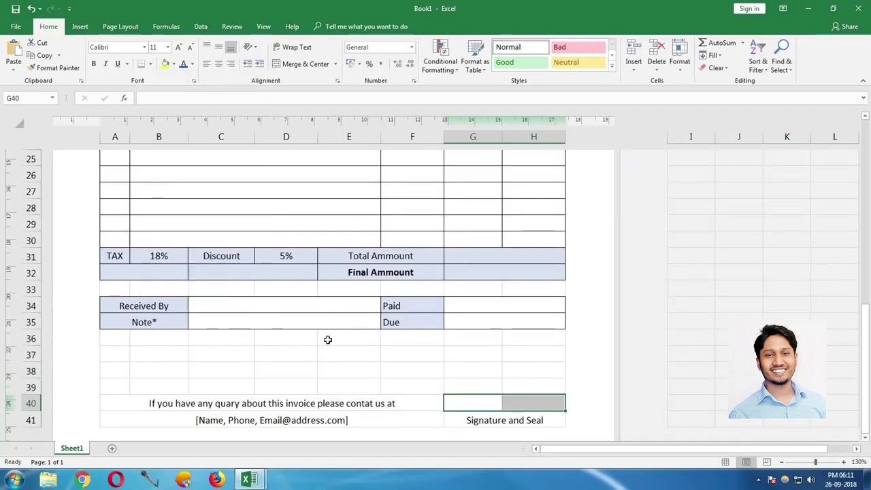
pyautogui.click(326, 340)
pyautogui.scroll(-1, 327, 333)
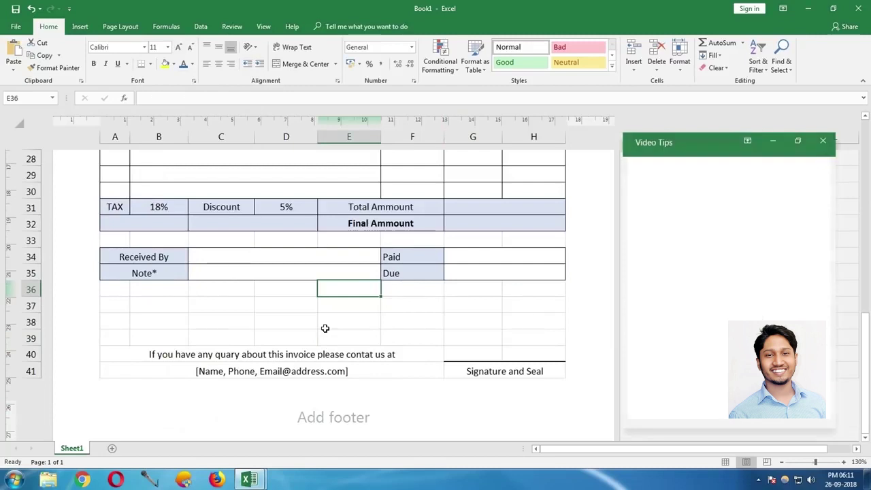
# - Hide the sheet gridlines and review the finished invoice layout
pyautogui.click(263, 27)
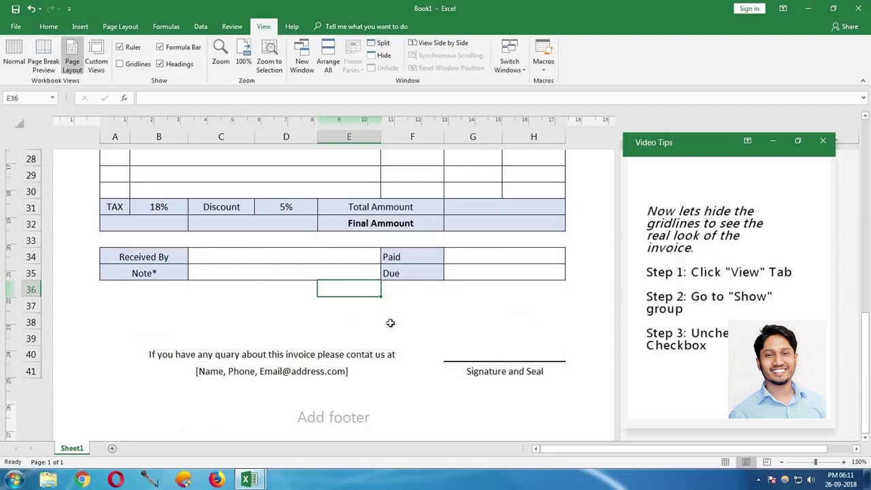
pyautogui.click(453, 302)
pyautogui.scroll(3, 456, 304)
pyautogui.scroll(4, 455, 303)
pyautogui.scroll(3, 455, 303)
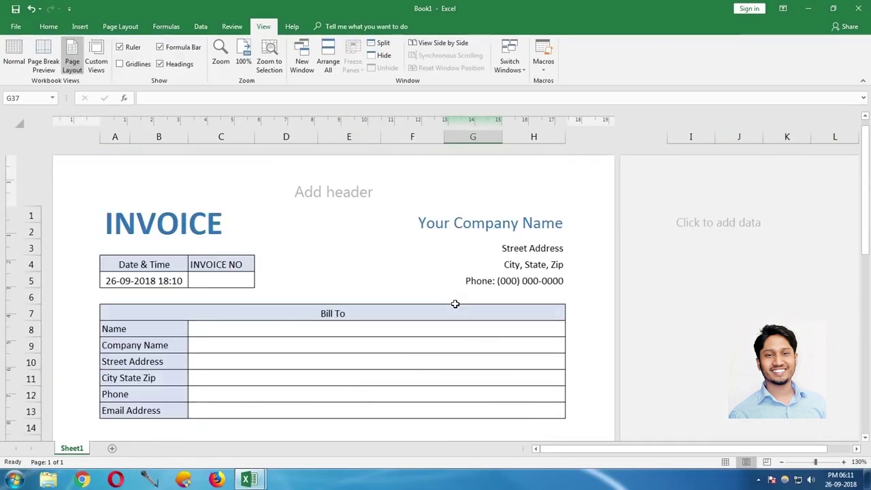
pyautogui.scroll(-4, 460, 304)
pyautogui.scroll(-3, 461, 304)
pyautogui.scroll(1, 461, 304)
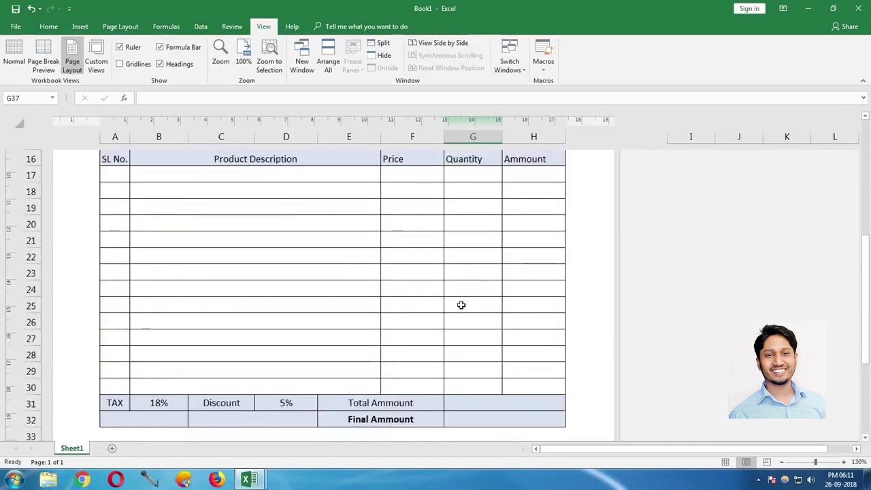
pyautogui.scroll(1, 312, 192)
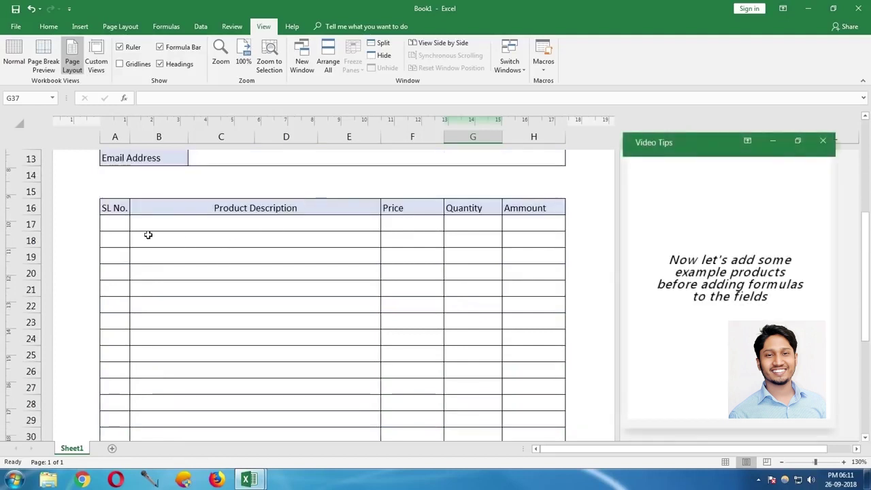
# - Fill row 17 with serial 1, 'Example Product', price 750 and quantity 5
pyautogui.click(123, 226)
pyautogui.write('1')
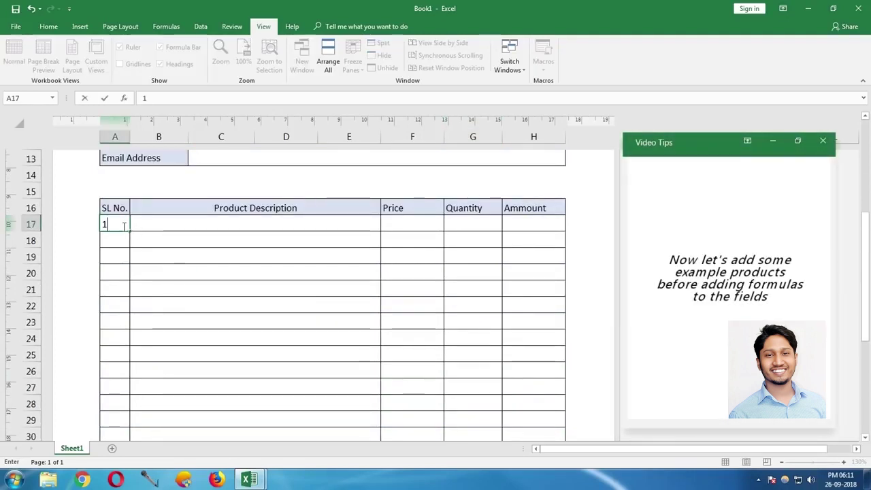
pyautogui.press('Tab')
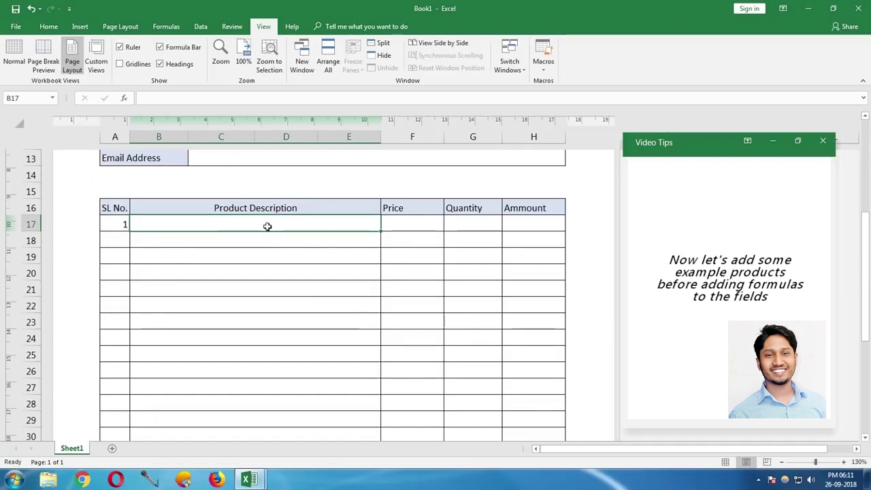
pyautogui.write('Ex')
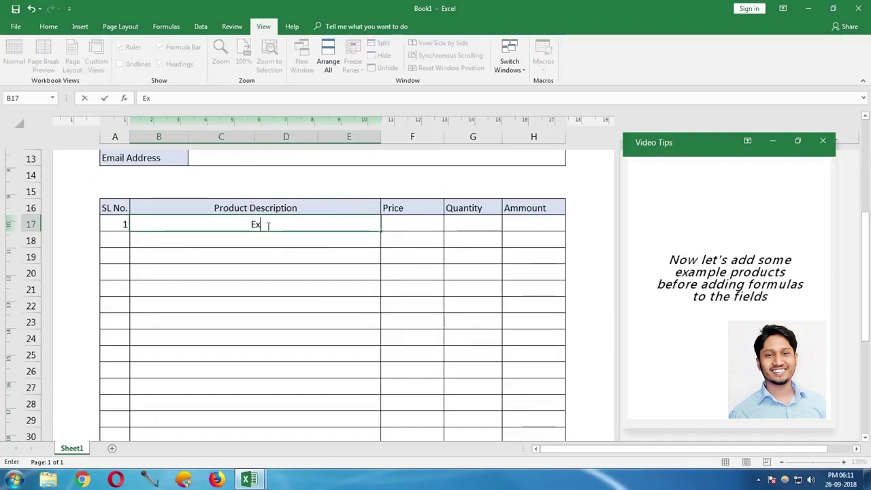
pyautogui.write('ample Product')
pyautogui.press('Tab')
pyautogui.write('7')
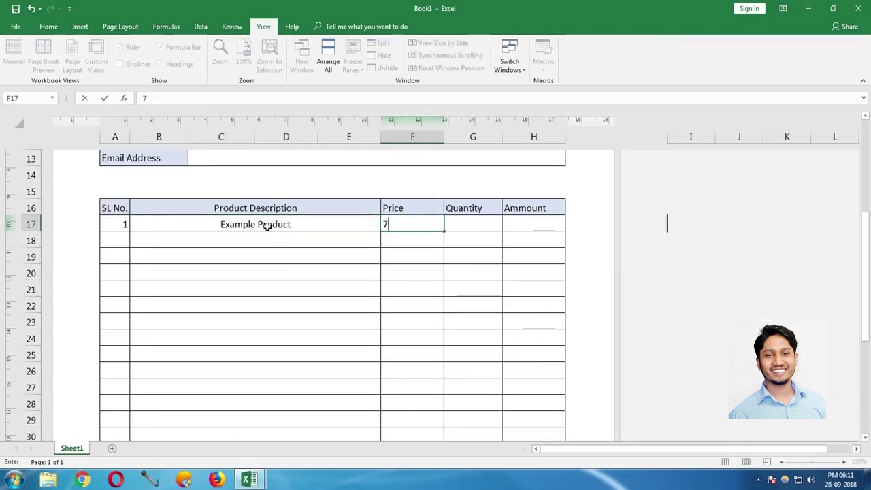
pyautogui.press('Tab')
pyautogui.write('5')
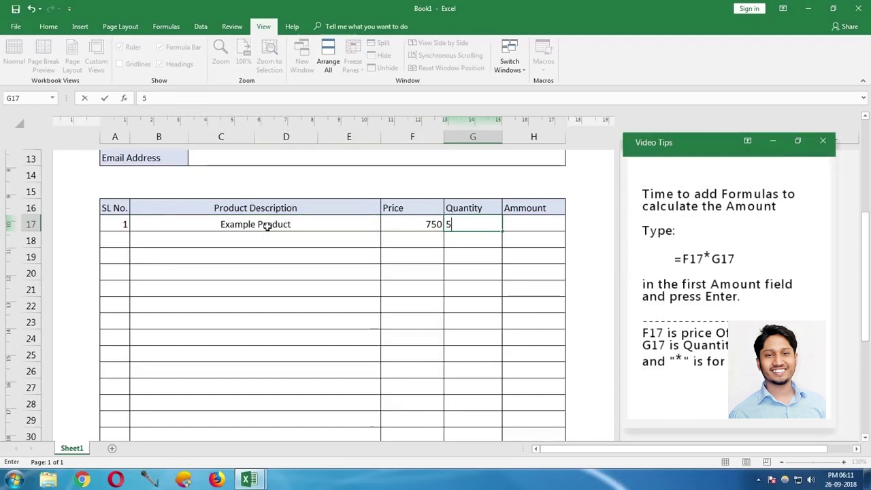
pyautogui.press('Tab')
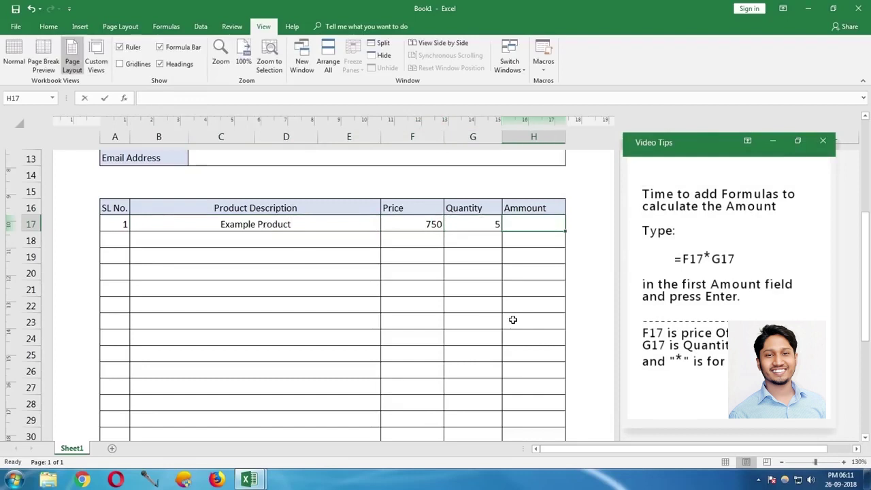
# - Enter =F17*G17 in H17 so the Amount shows 3750
pyautogui.write('=')
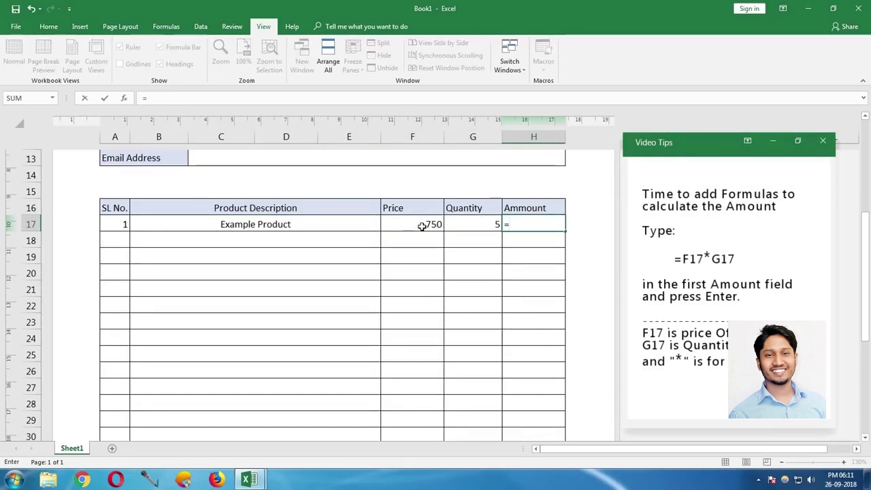
pyautogui.click(422, 226)
pyautogui.write('*')
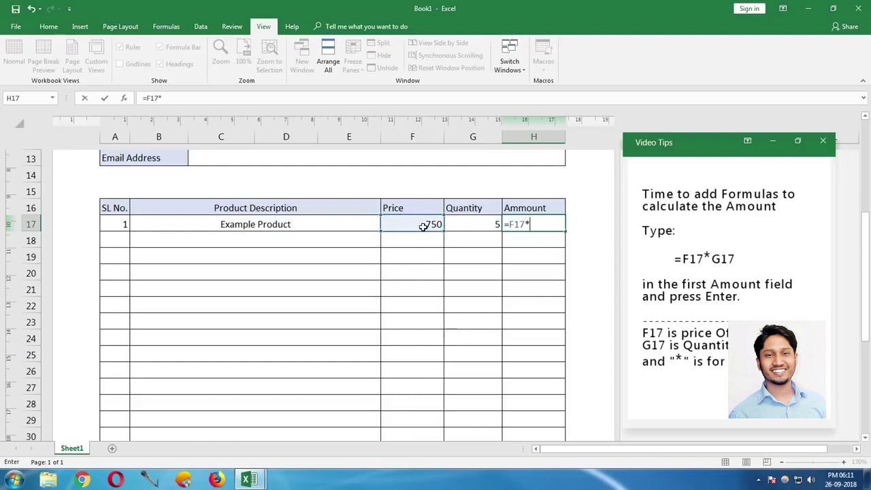
pyautogui.click(471, 228)
pyautogui.press('Return')
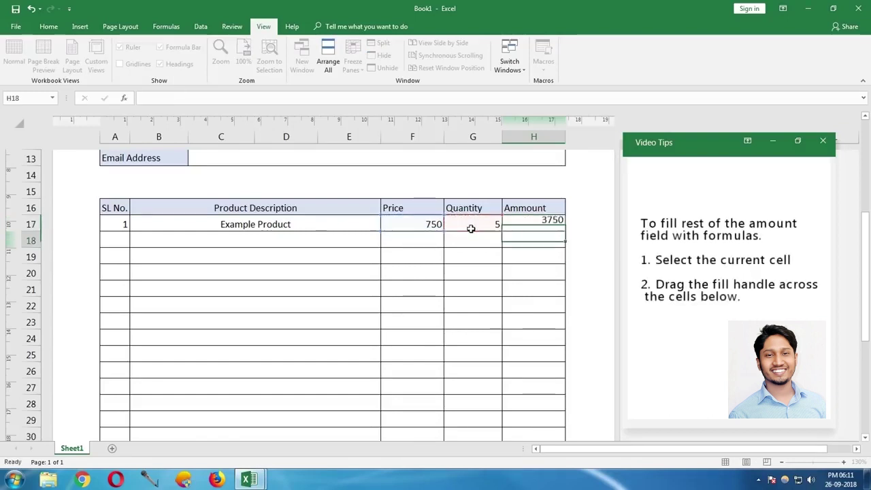
pyautogui.click(521, 224)
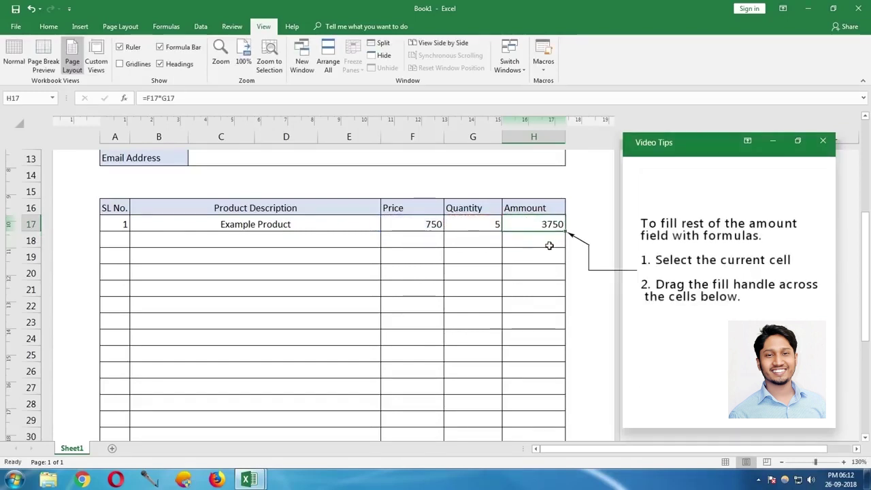
# - Fill the =F17*G17 formula from H17 down to H30, showing 0 in empty rows
pyautogui.moveTo(565, 232); pyautogui.dragTo(559, 393)
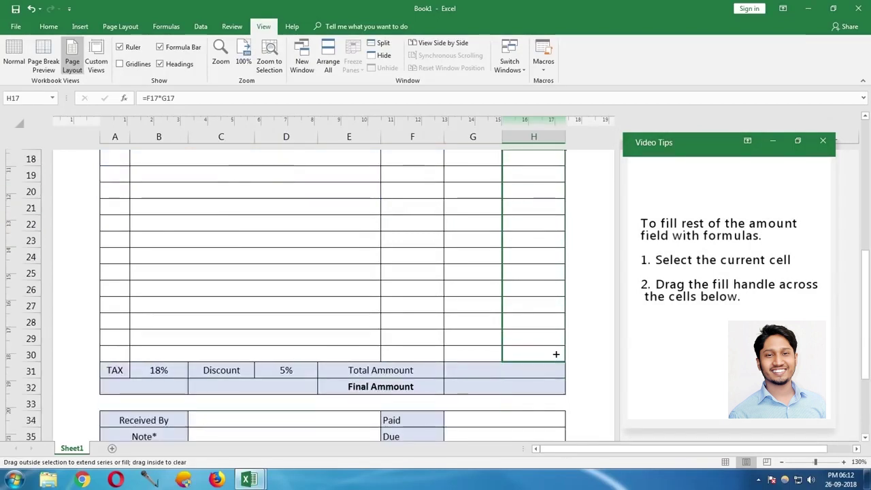
pyautogui.moveTo(558, 393); pyautogui.dragTo(558, 357)
pyautogui.scroll(2, 480, 369)
pyautogui.scroll(1, 481, 369)
pyautogui.scroll(-1, 480, 369)
pyautogui.click(481, 370)
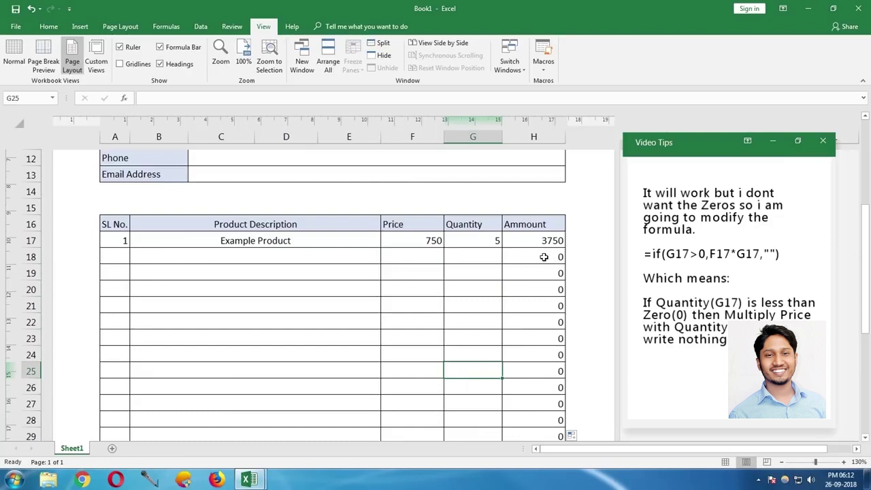
pyautogui.click(543, 242)
# - Change H17's formula to =IF(G17>0,F17*G17,"")
pyautogui.doubleClick(537, 241)
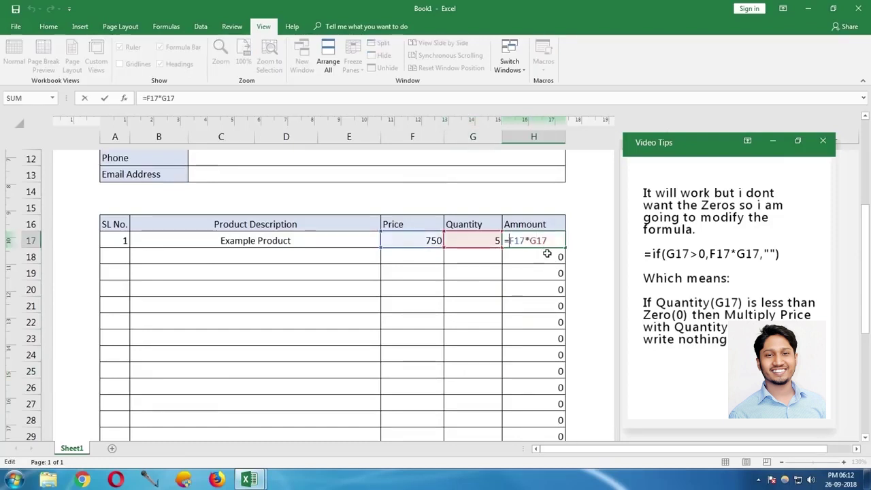
pyautogui.write('IF')
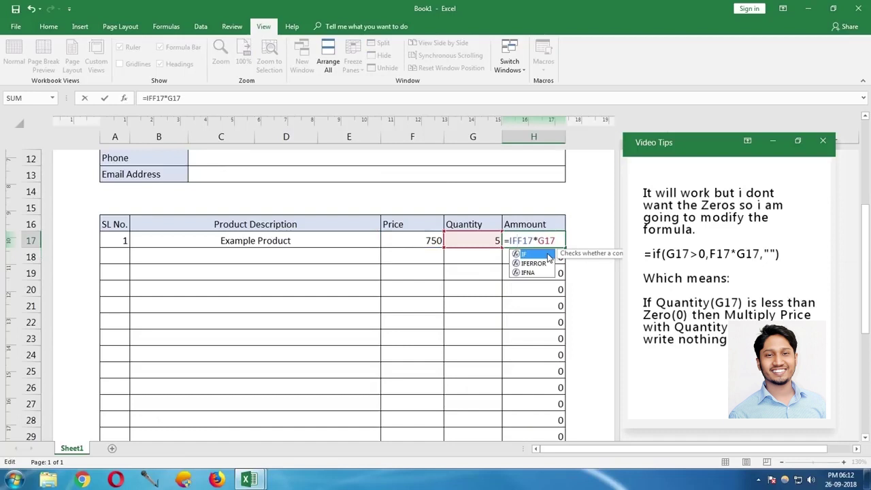
pyautogui.write('(')
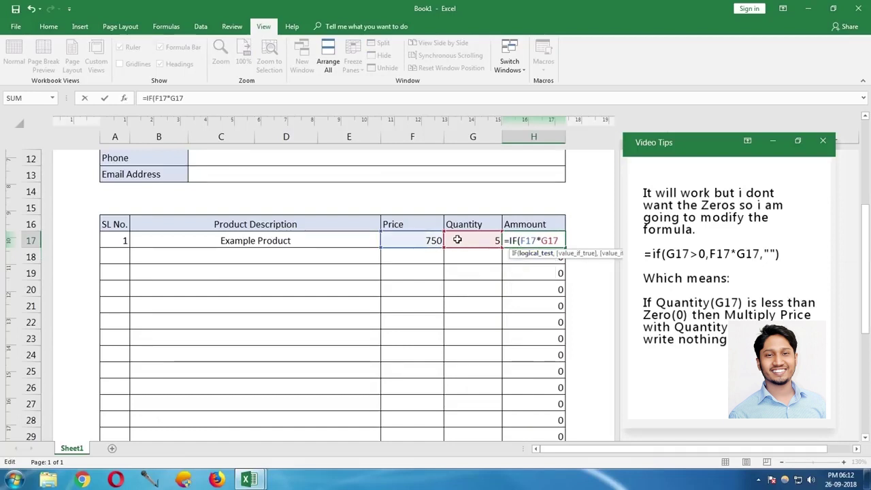
pyautogui.click(457, 239)
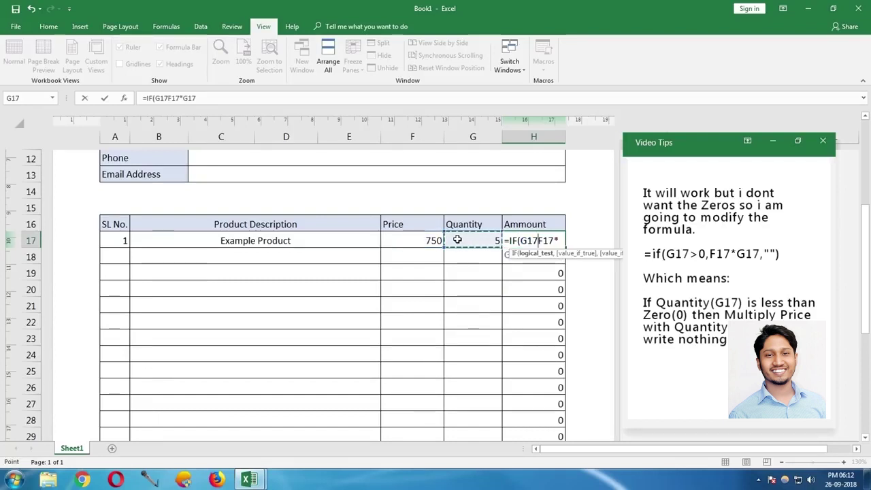
pyautogui.write('>')
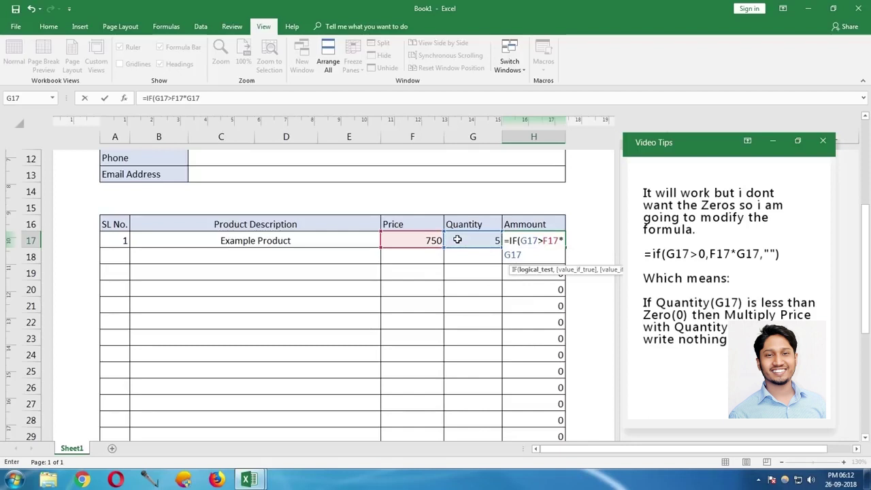
pyautogui.write('0')
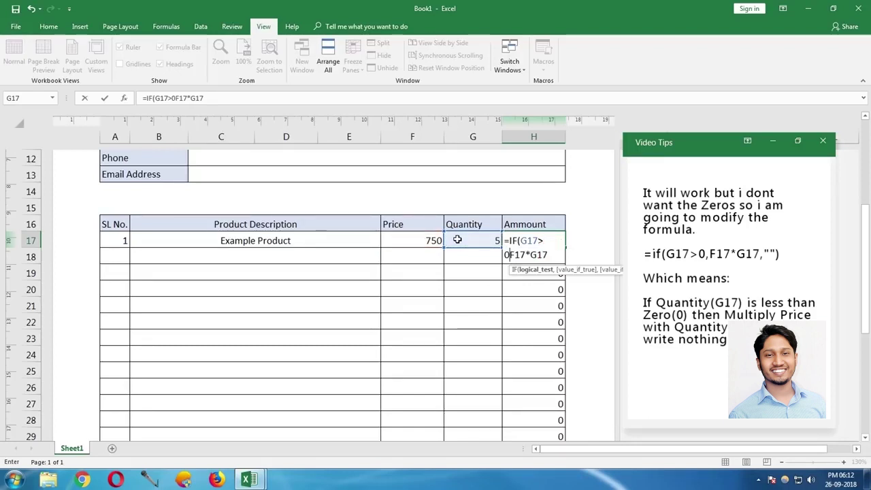
pyautogui.write(',')
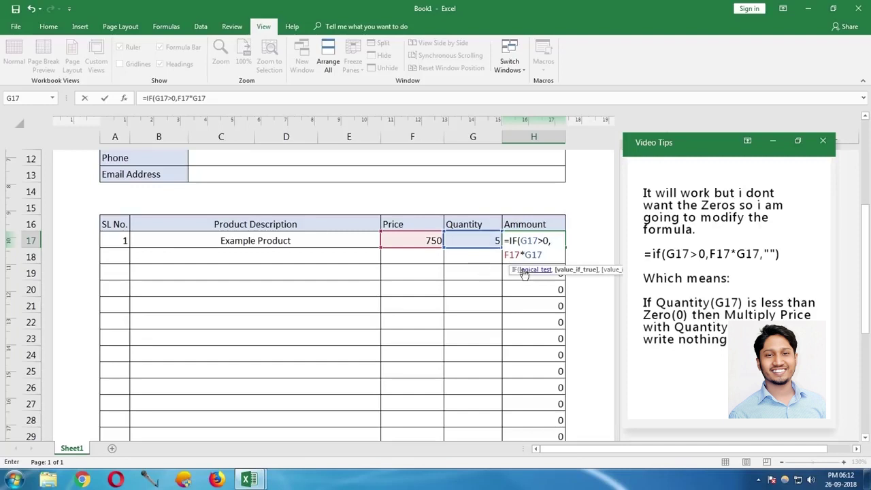
pyautogui.click(550, 255)
pyautogui.write(',""')
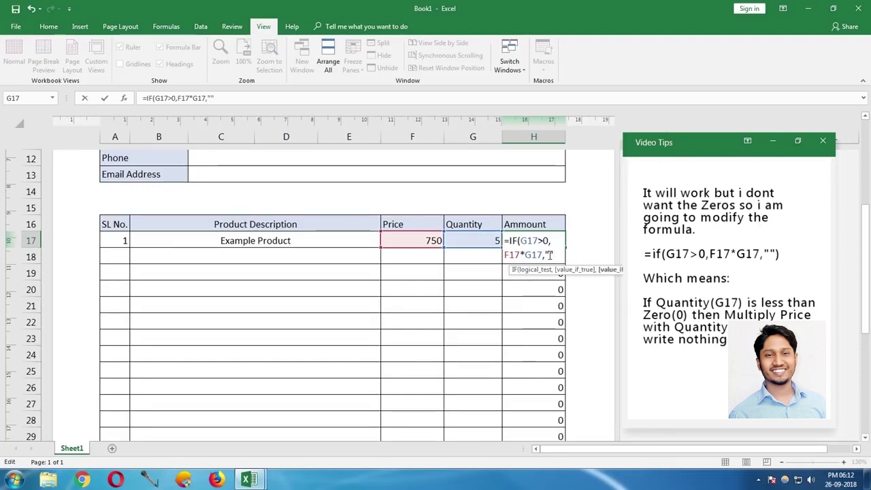
pyautogui.write(')')
pyautogui.press('Return')
# - Fill the revised IF Amount formula from H17 down to H30
pyautogui.click(541, 241)
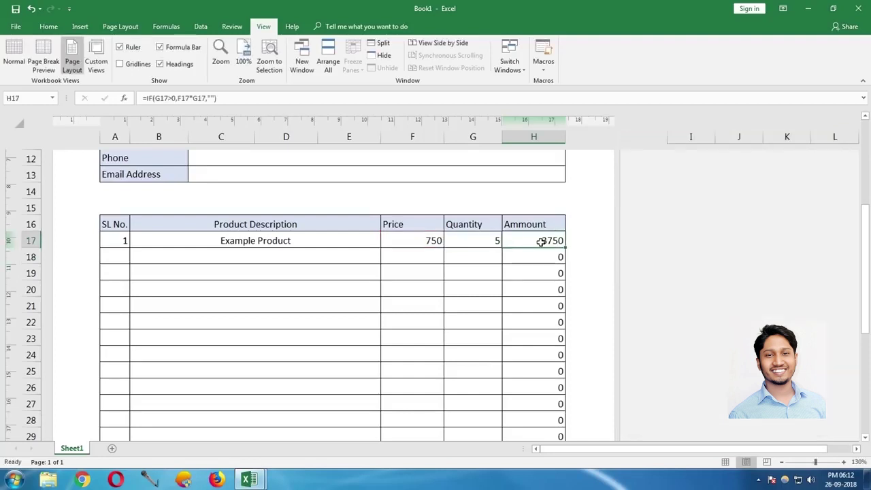
pyautogui.moveTo(565, 248); pyautogui.dragTo(563, 387)
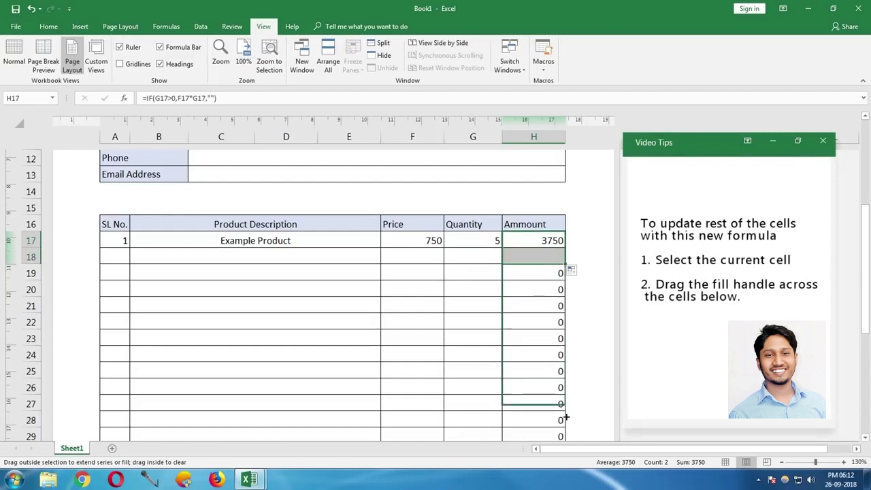
pyautogui.moveTo(564, 386); pyautogui.dragTo(466, 325)
pyautogui.click(467, 324)
pyautogui.scroll(1, 480, 287)
# - Test the Amount by entering quantities 0, 1, 2 and 700 in G17
pyautogui.click(494, 225)
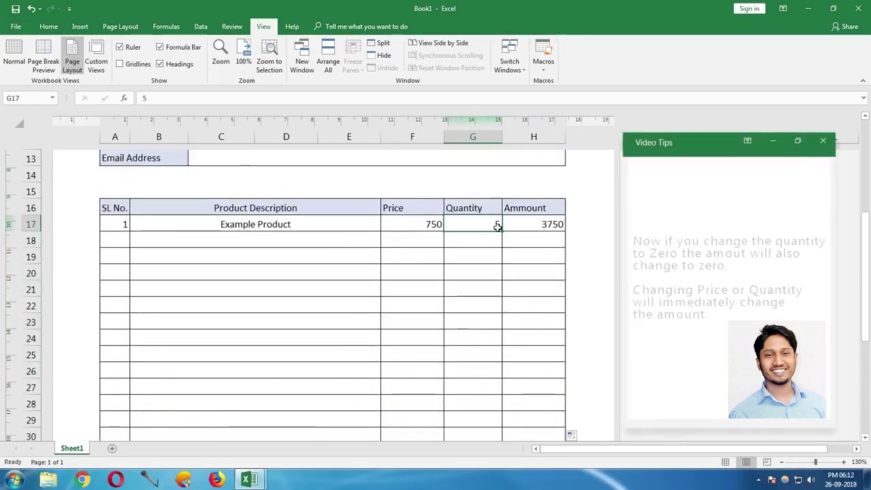
pyautogui.write('0')
pyautogui.press('Return')
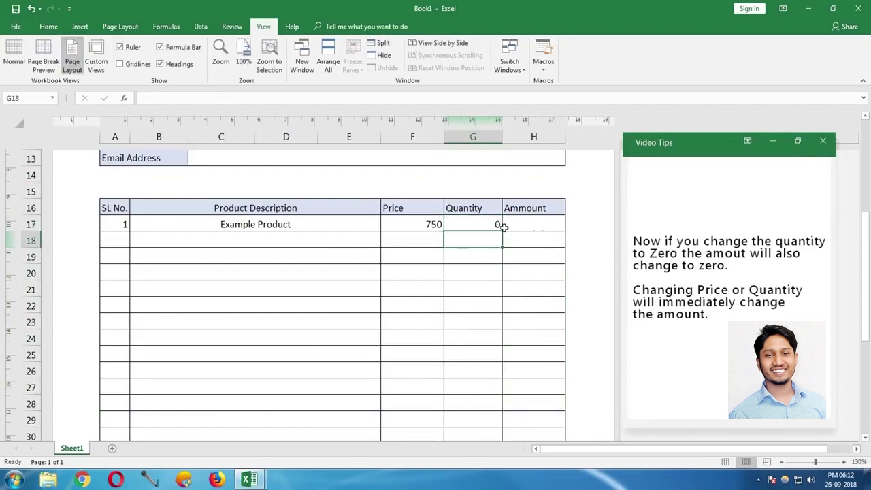
pyautogui.click(500, 224)
pyautogui.write('1')
pyautogui.press('Return')
pyautogui.click(499, 223)
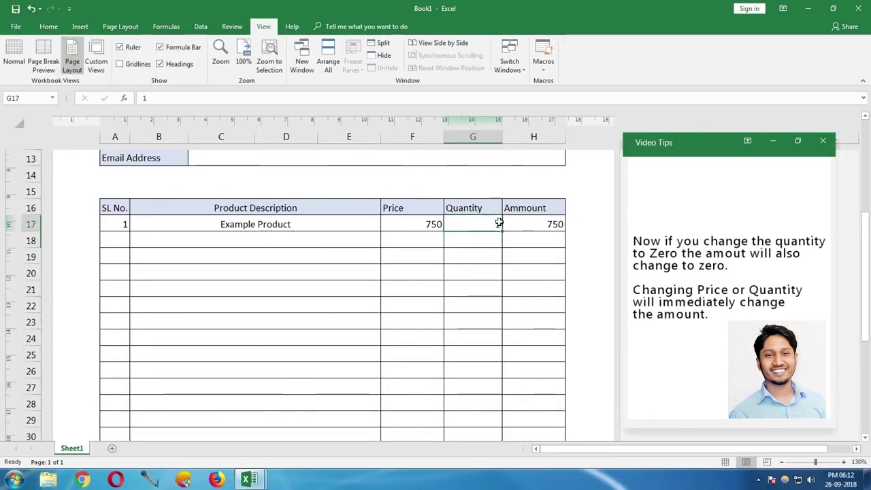
pyautogui.write('2')
pyautogui.press('Return')
pyautogui.click(492, 224)
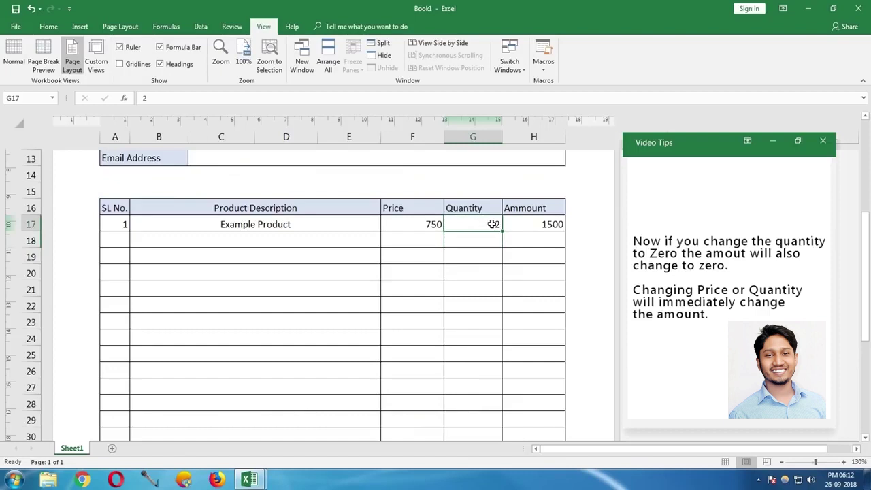
pyautogui.write('700')
pyautogui.press('Return')
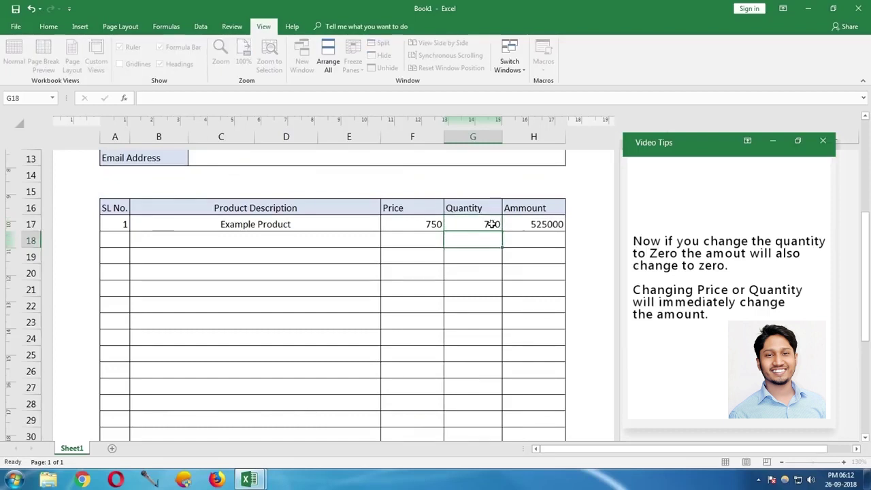
# - Restore G17's quantity to 5 and enter serial number 2 in A18
pyautogui.click(494, 225)
pyautogui.write('5')
pyautogui.press('Return')
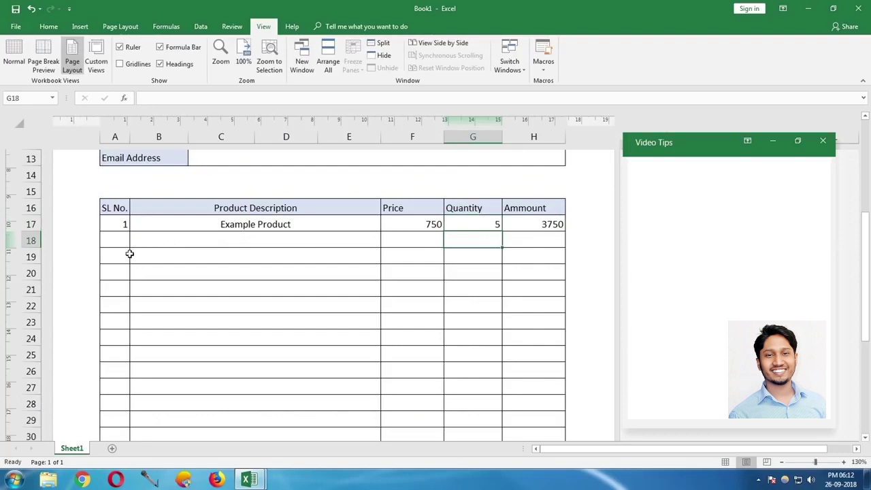
pyautogui.click(125, 243)
pyautogui.write('2')
pyautogui.press('Tab')
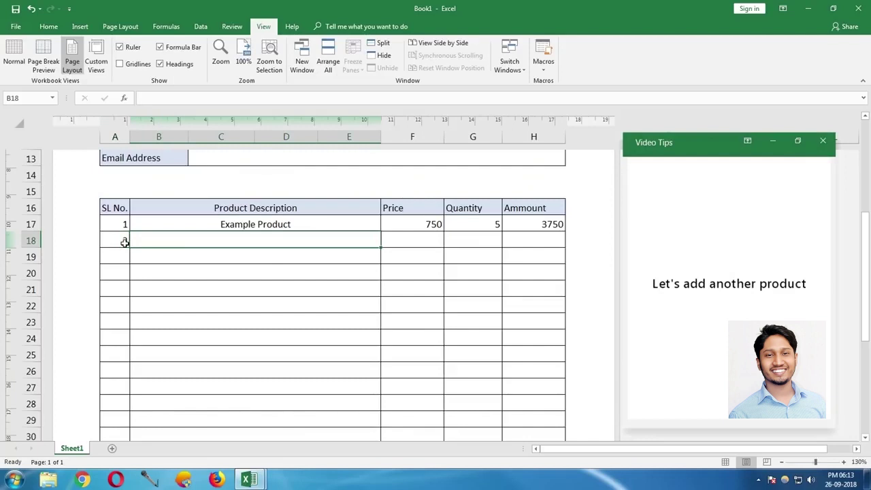
# - Enter row 18 as 'Example Product 2' with price 250 and quantity 2
pyautogui.write('E')
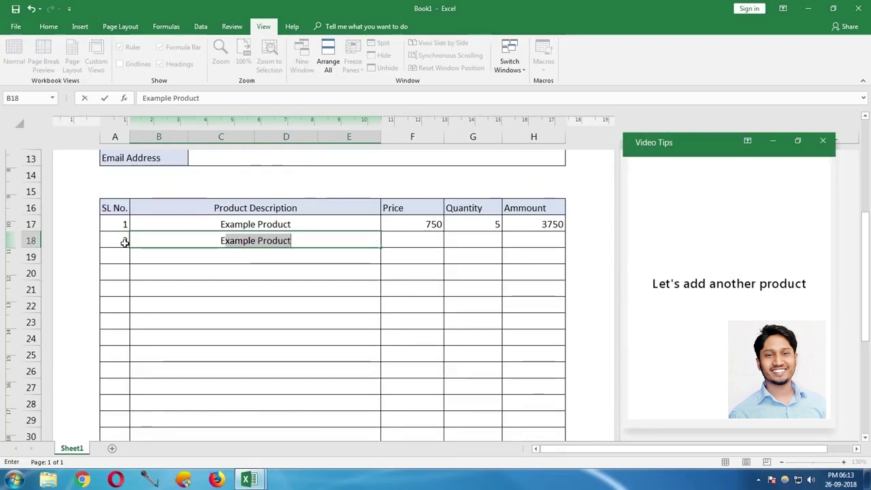
pyautogui.hotkey('ctrl', 'Return')
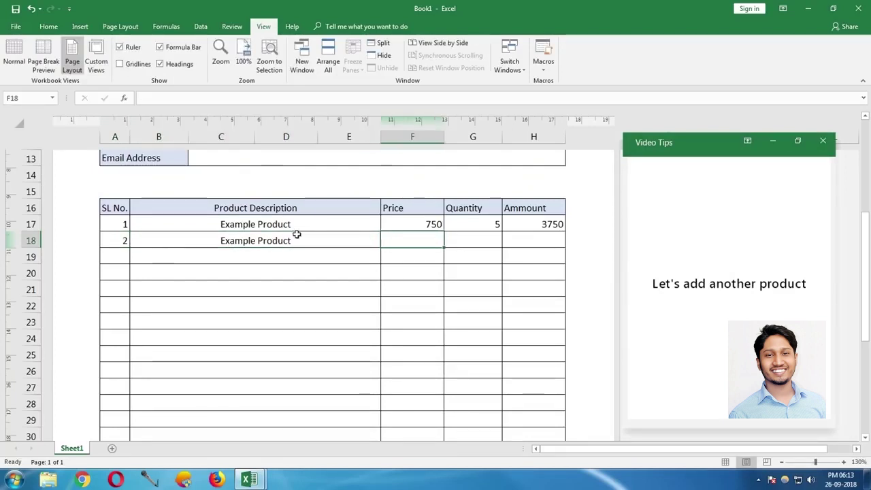
pyautogui.doubleClick(309, 237)
pyautogui.write('2')
pyautogui.press('Tab')
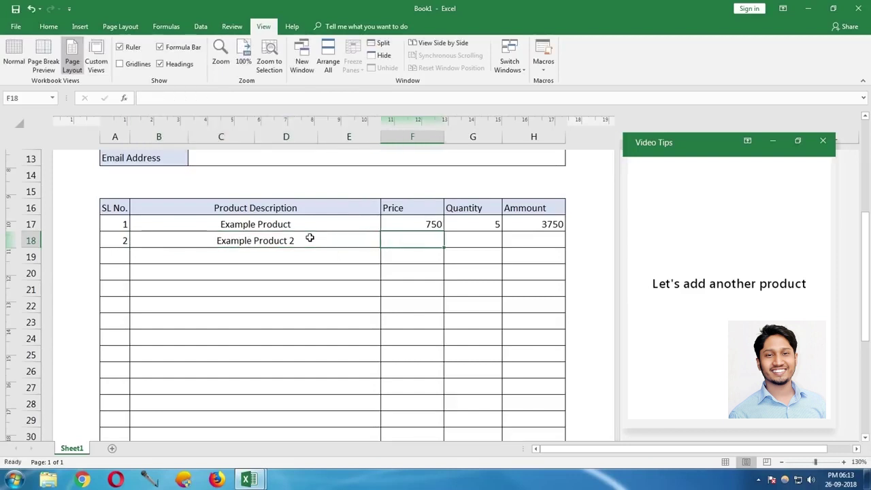
pyautogui.write('250')
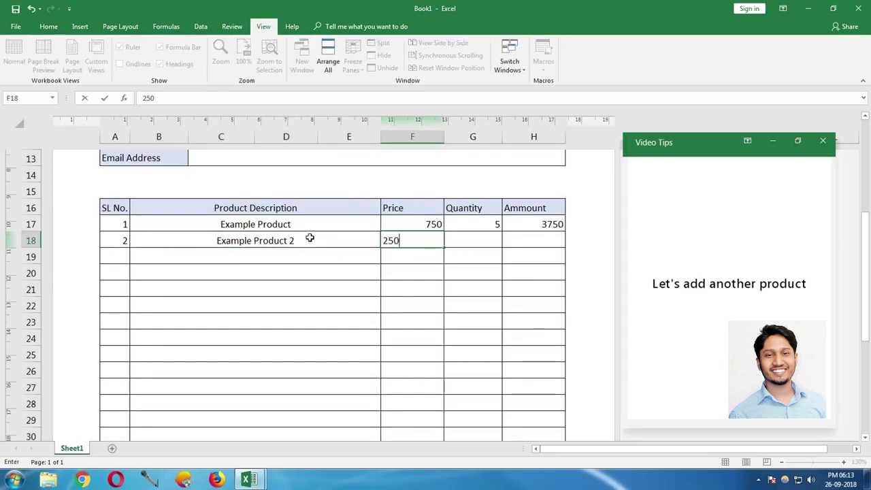
pyautogui.press('Tab')
pyautogui.write('2')
pyautogui.press('Tab')
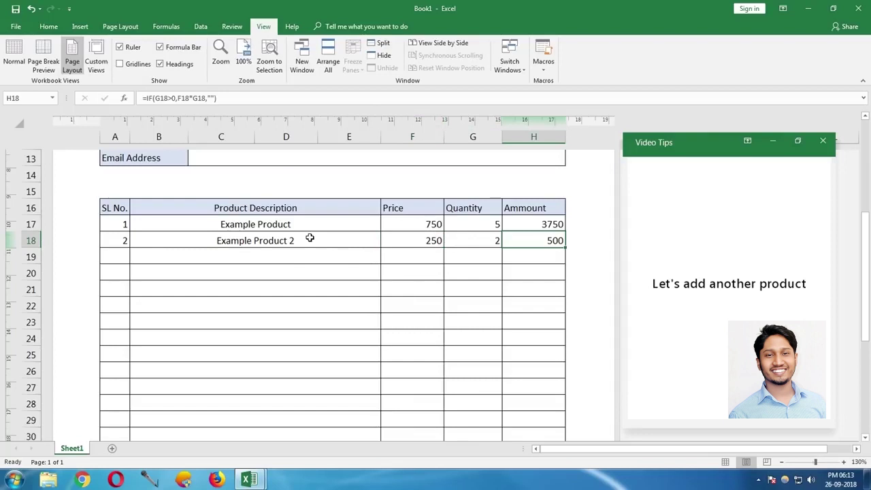
pyautogui.scroll(-2, 537, 280)
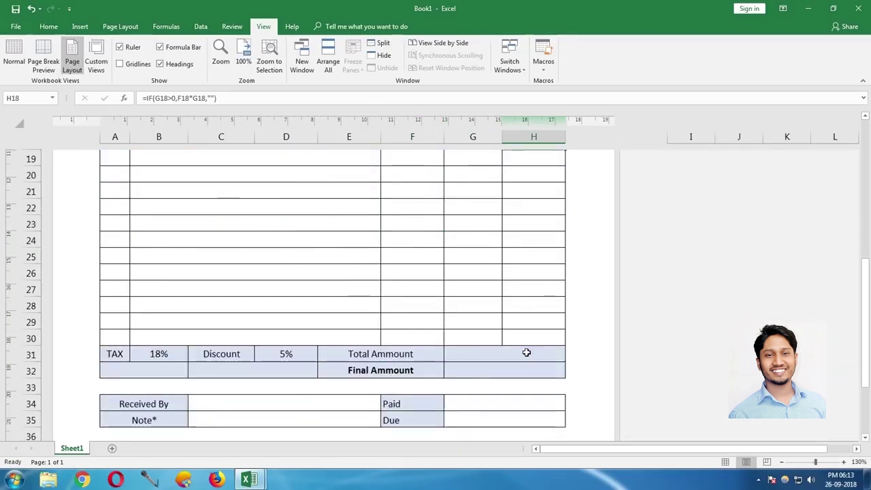
# - Enter =sum(H17:H30) in the Total Ammount cell G31
pyautogui.moveTo(379, 356); pyautogui.dragTo(475, 354)
pyautogui.click(474, 354)
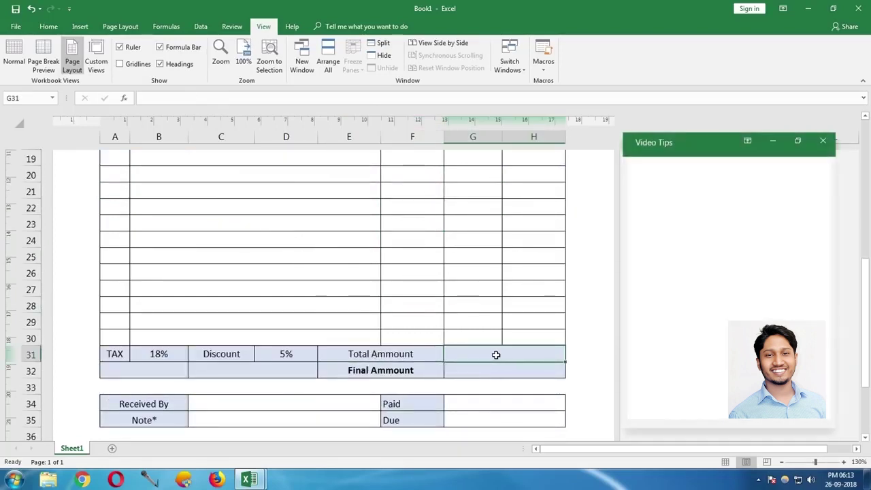
pyautogui.scroll(1, 564, 353)
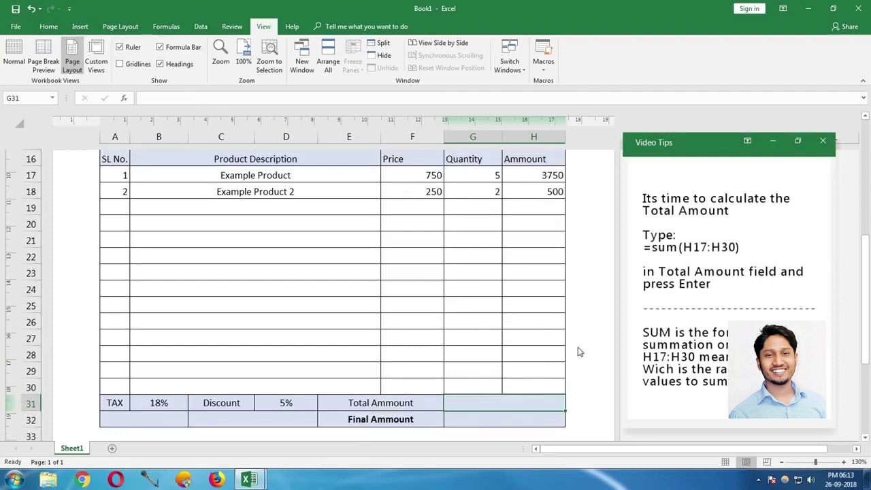
pyautogui.write('=sum')
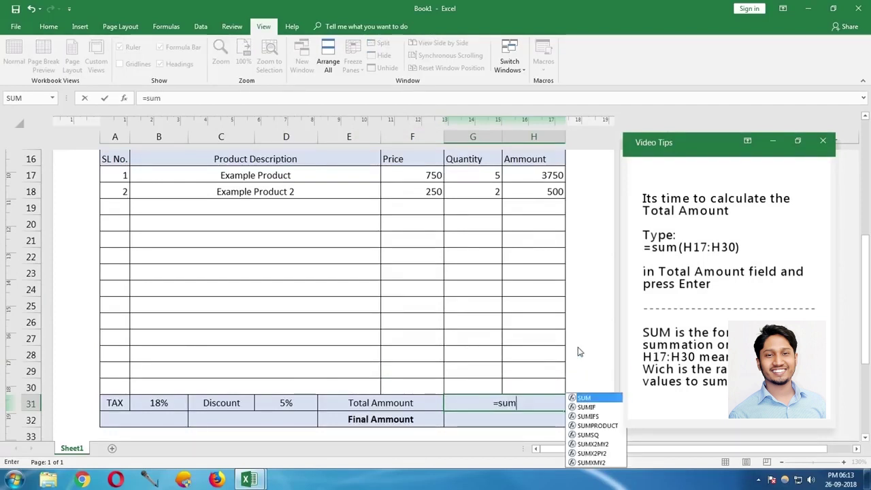
pyautogui.write('(')
pyautogui.moveTo(532, 177); pyautogui.dragTo(538, 392)
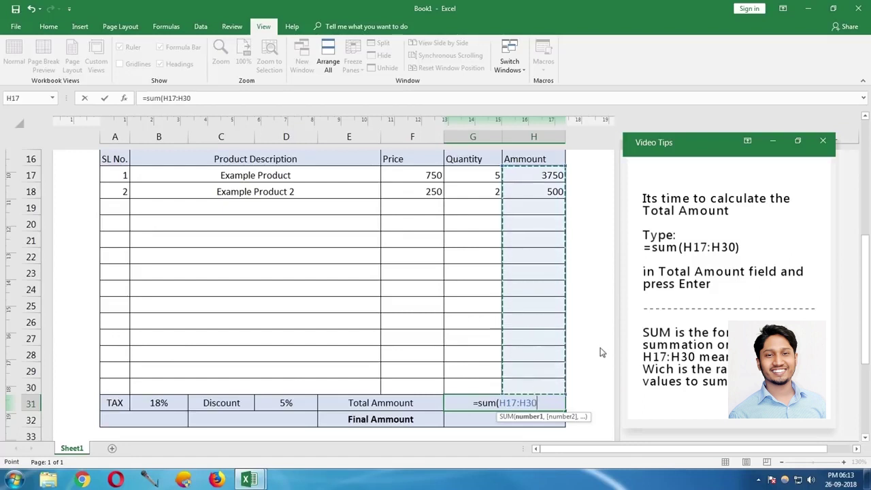
pyautogui.write(')')
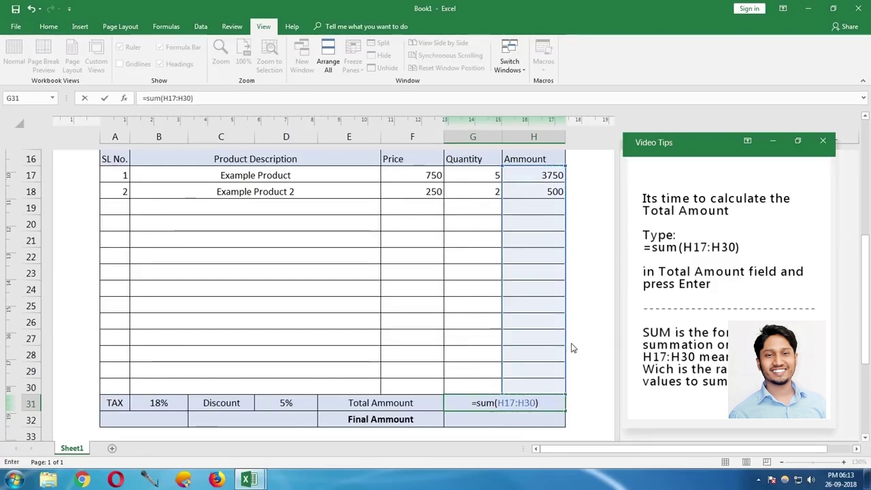
pyautogui.press('Return')
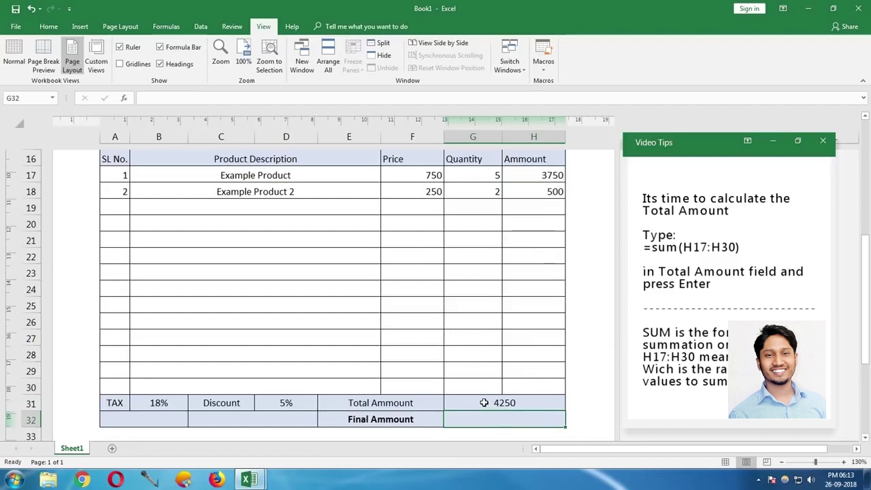
# - Compute the 765 tax amount as the 18% rate times the 4250 total
pyautogui.click(142, 416)
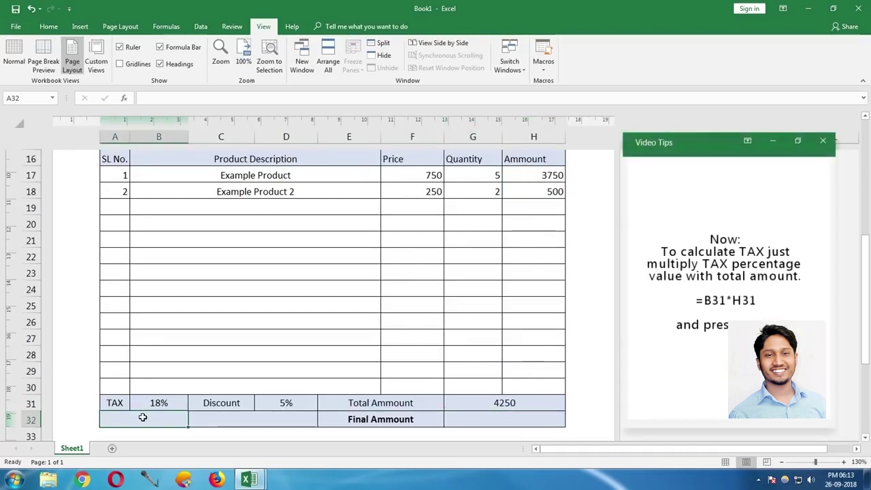
pyautogui.write('=')
pyautogui.click(163, 400)
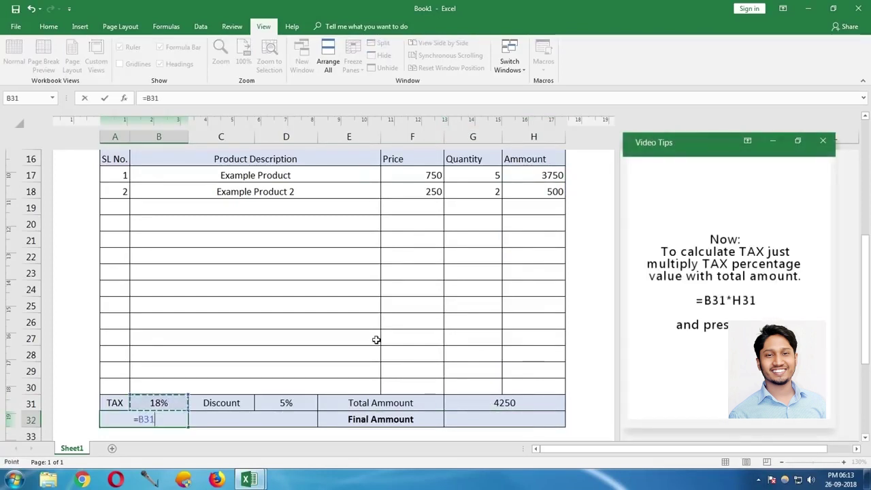
pyautogui.write('*')
pyautogui.click(516, 402)
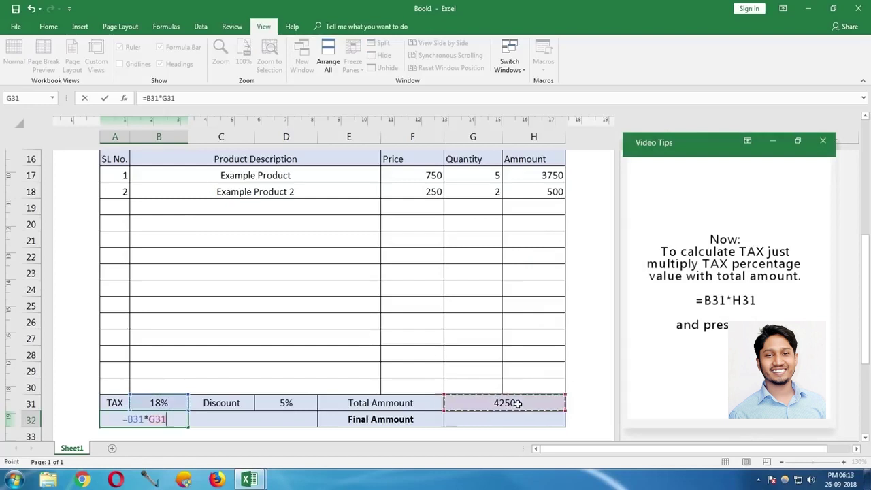
pyautogui.press('Return')
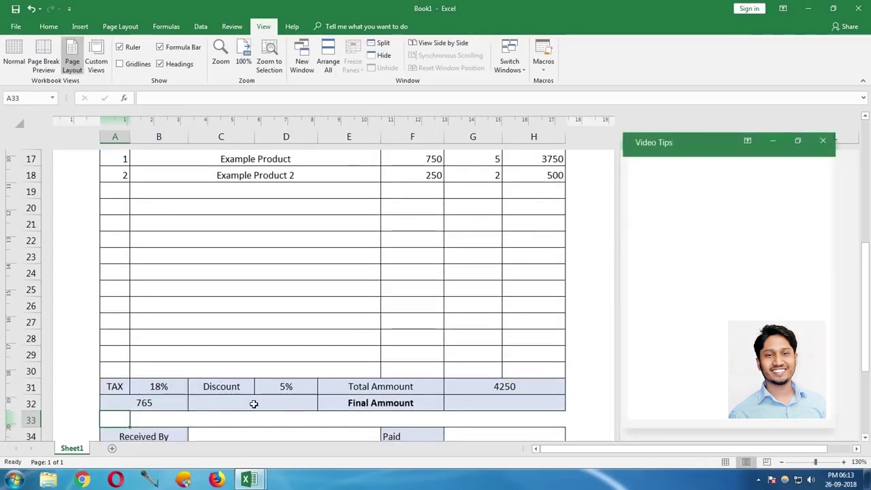
# - Compute the 212.5 discount amount as the 4250 total times the 5% rate
pyautogui.click(253, 404)
pyautogui.write('=')
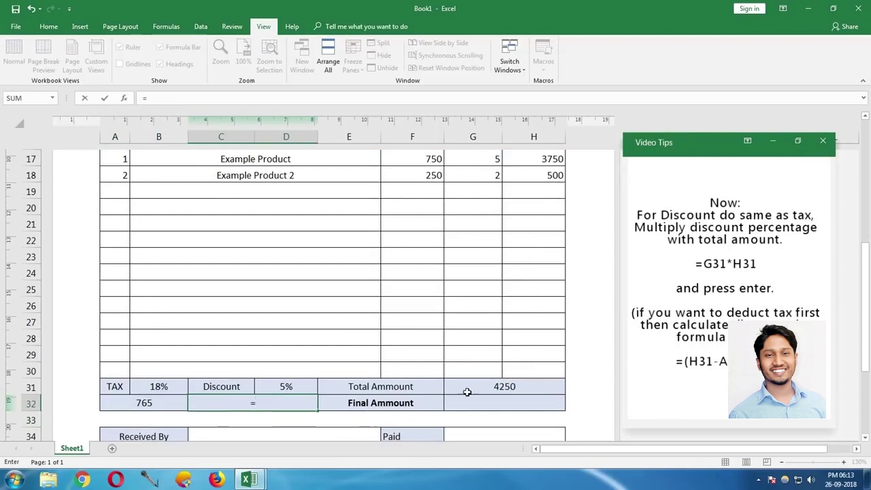
pyautogui.click(465, 388)
pyautogui.write('*')
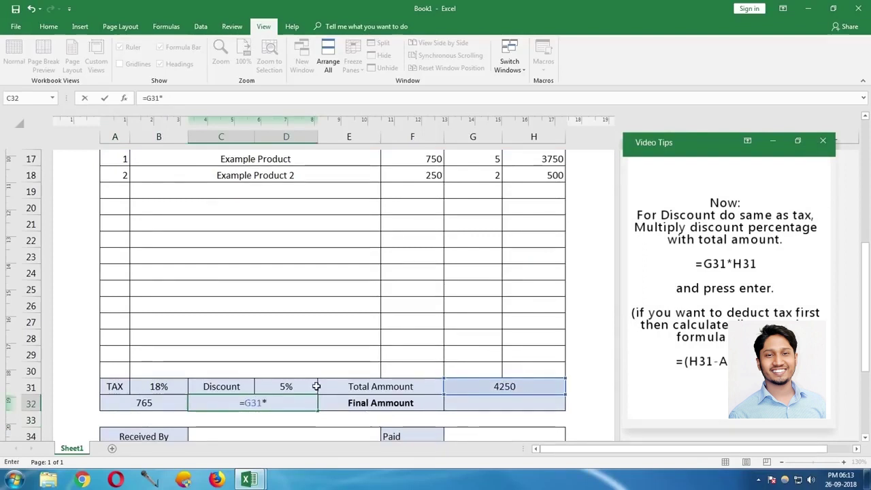
pyautogui.click(300, 388)
pyautogui.press('Return')
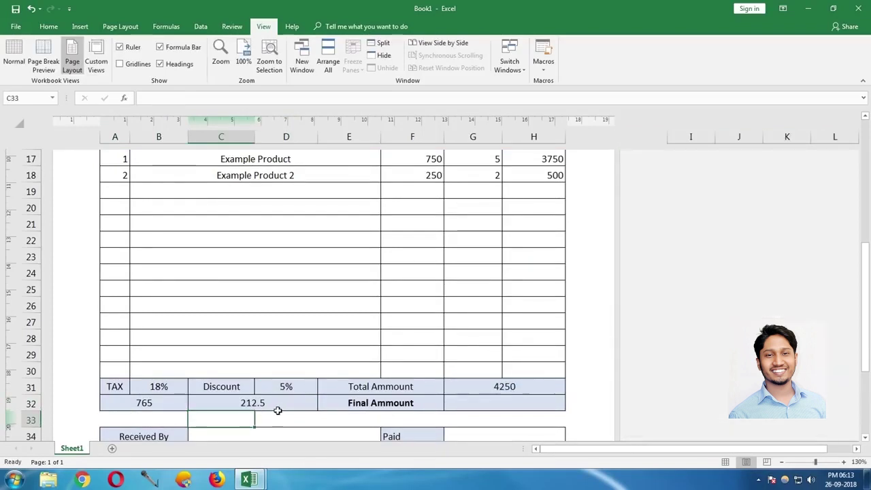
pyautogui.click(479, 404)
pyautogui.write('=')
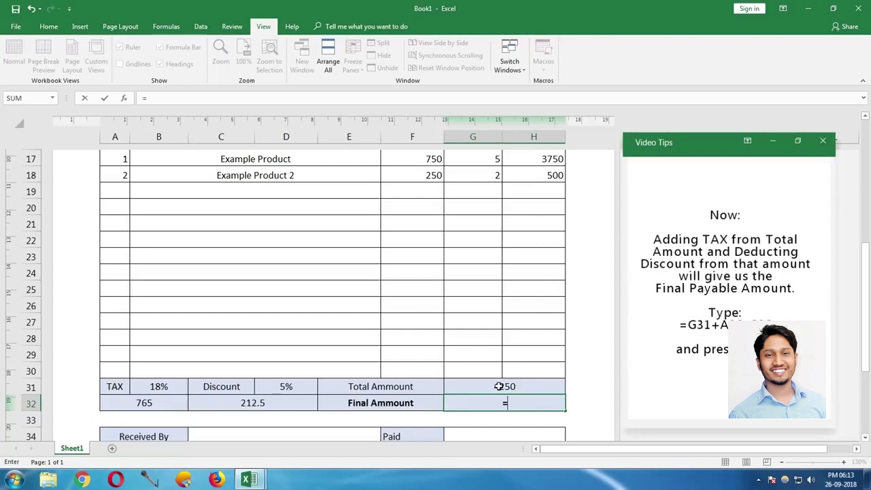
# - Enter =G31+A32-C32 in G32, adding the 765 tax and deducting the 212.5 discount, giving 4802.5
pyautogui.click(501, 388)
pyautogui.write('+')
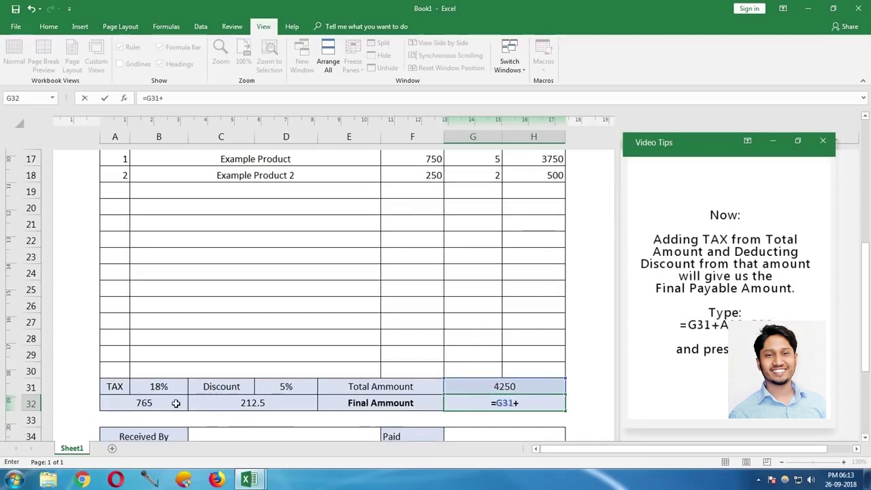
pyautogui.click(162, 402)
pyautogui.write('-')
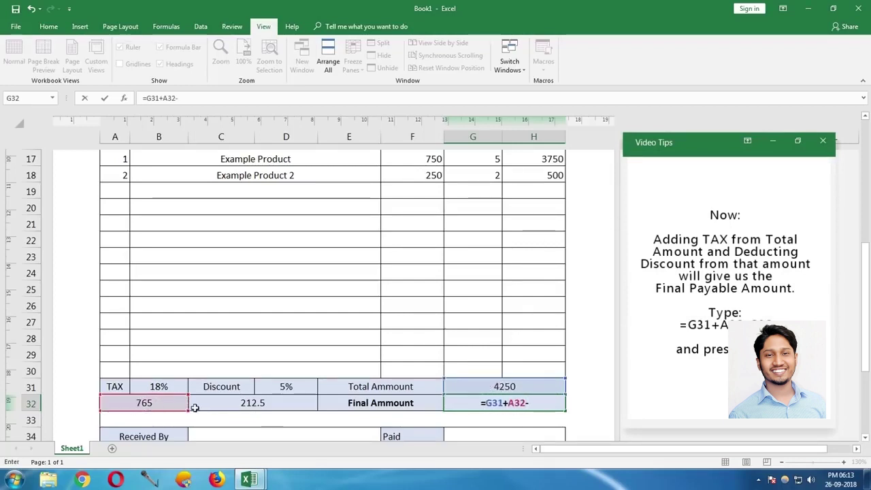
pyautogui.click(246, 404)
pyautogui.press('Return')
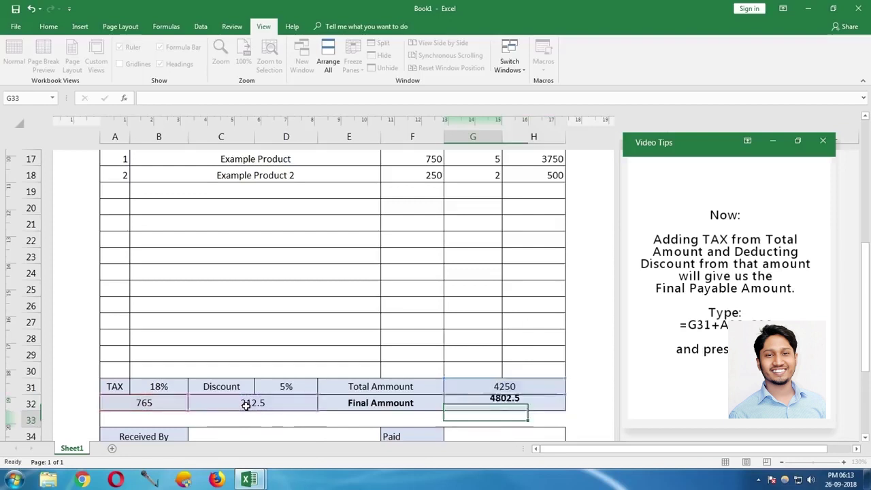
pyautogui.scroll(-2, 369, 341)
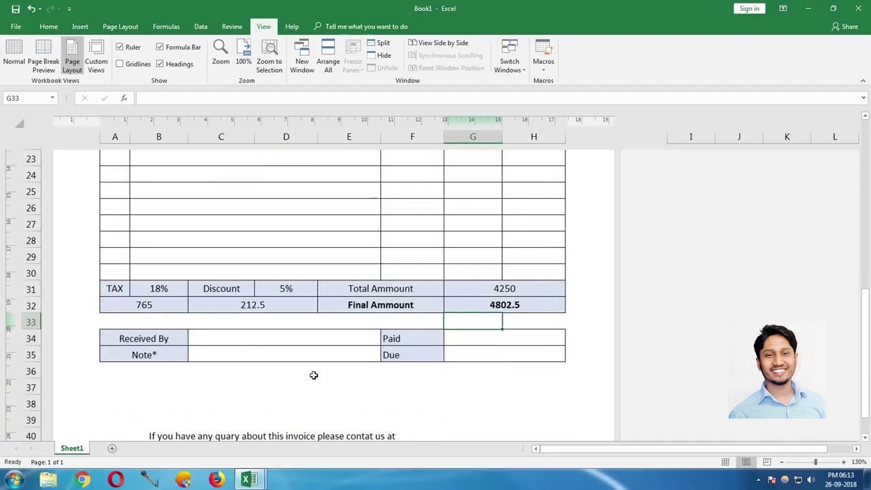
# - Enter a test payment of 4500 in the Paid cell G34
pyautogui.click(473, 339)
pyautogui.scroll(1, 476, 344)
pyautogui.write('4500')
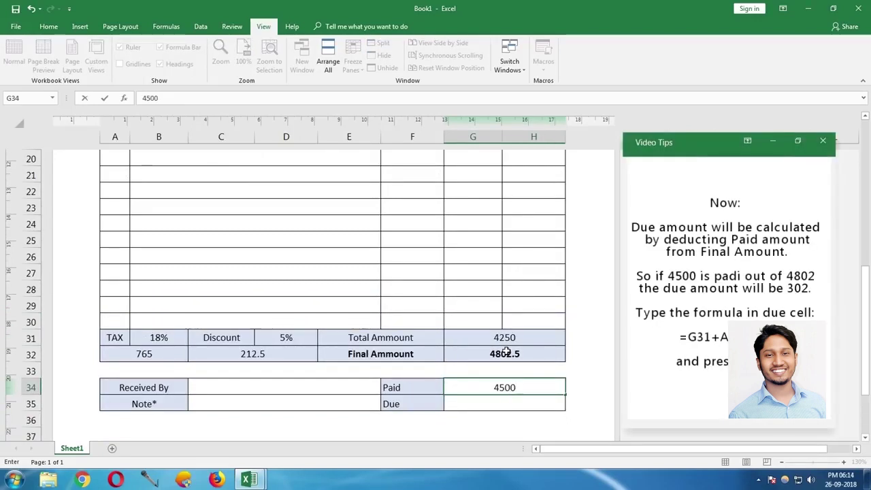
pyautogui.press('Return')
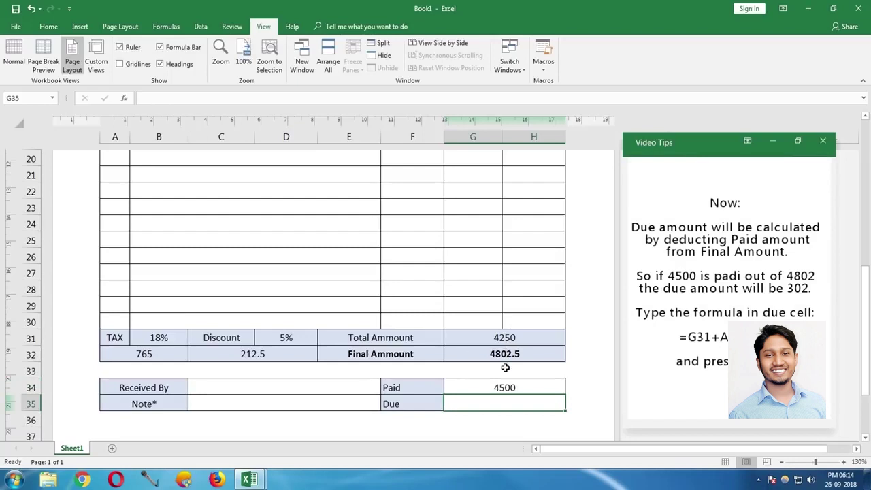
# - Enter =G32-G34 in the Due cell G35 so it shows 302.5
pyautogui.write('=')
pyautogui.click(498, 351)
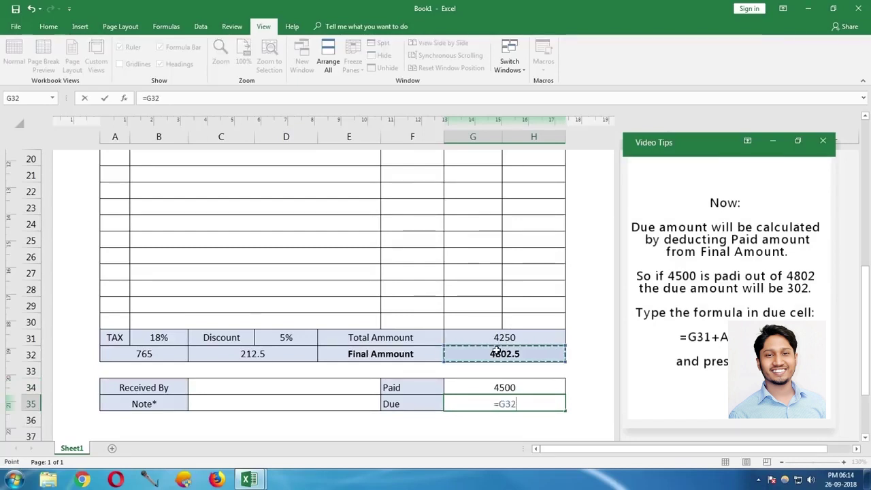
pyautogui.write('-')
pyautogui.click(502, 387)
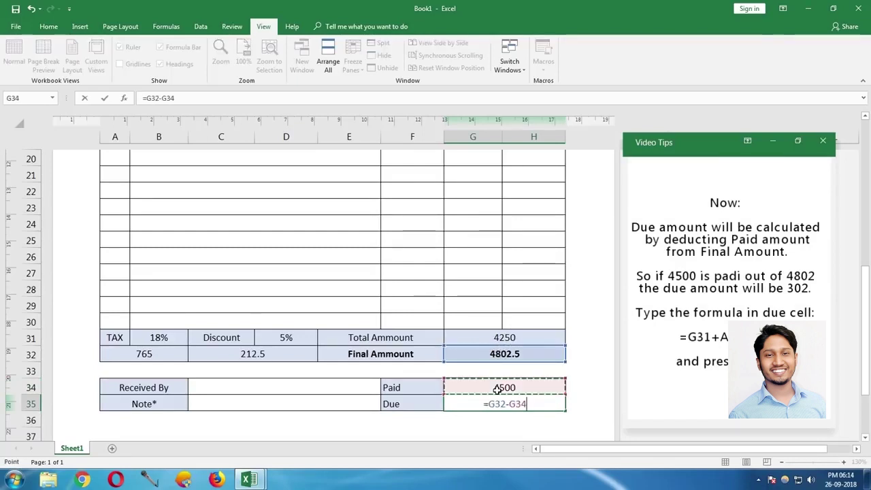
pyautogui.press('Return')
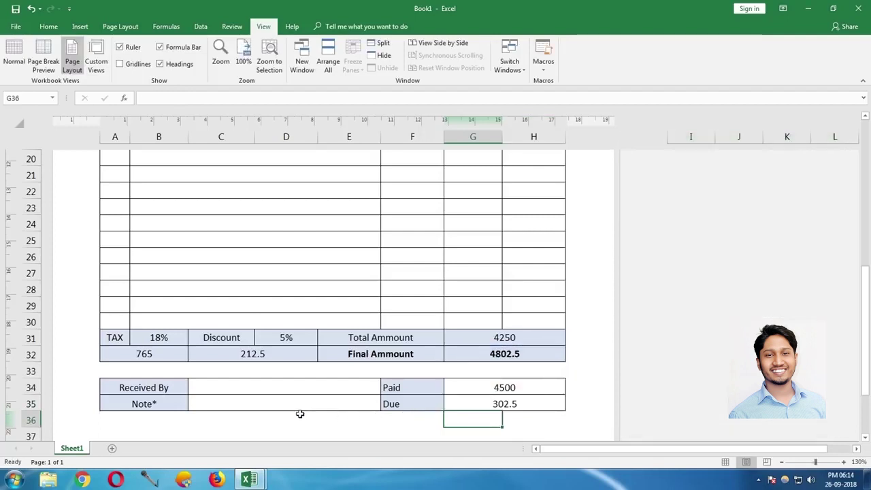
pyautogui.scroll(-2, 229, 398)
pyautogui.scroll(1, 429, 397)
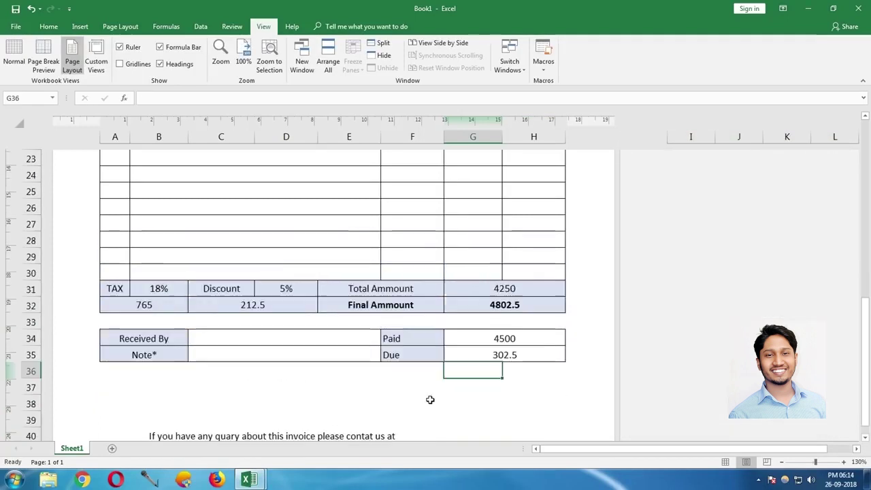
pyautogui.scroll(2, 558, 393)
pyautogui.scroll(-2, 605, 391)
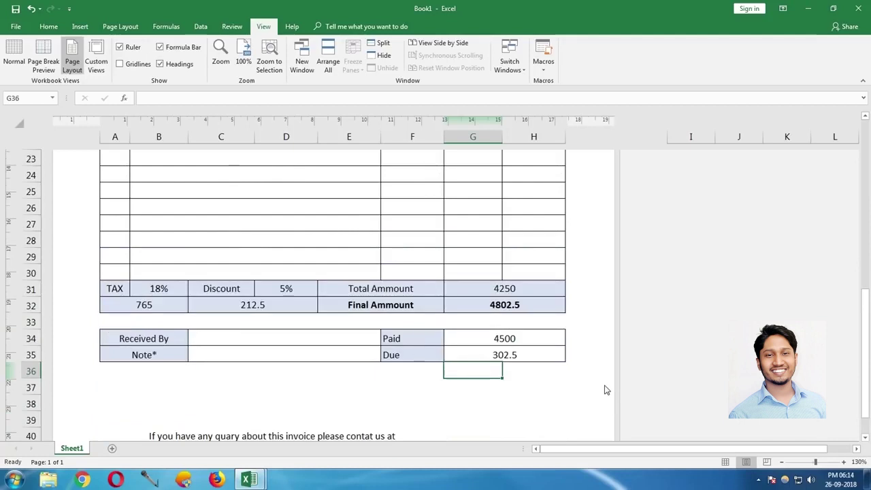
# - Clear the 4500 test payment from Paid so Due returns to 4802.5
pyautogui.click(522, 336)
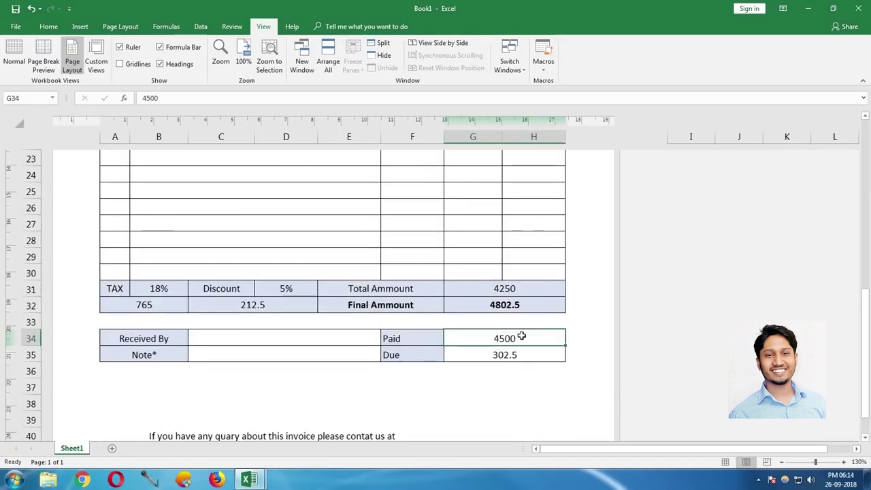
pyautogui.press('Delete')
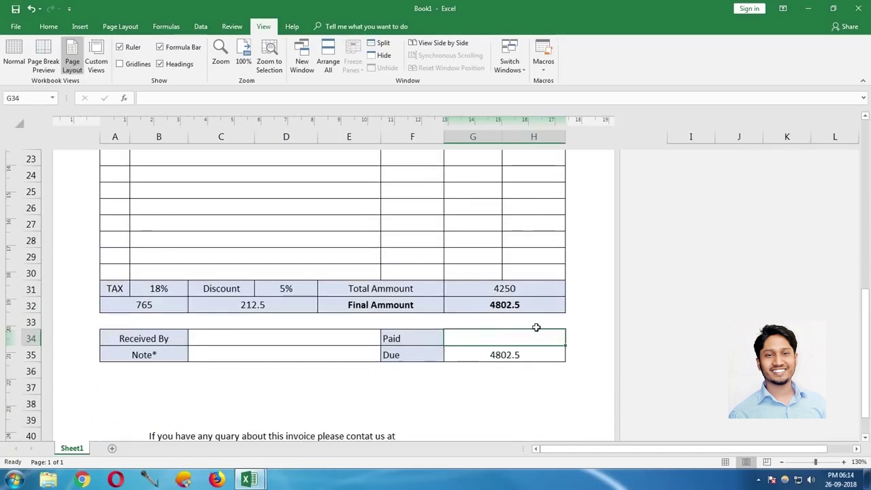
pyautogui.scroll(3, 536, 328)
pyautogui.scroll(1, 536, 327)
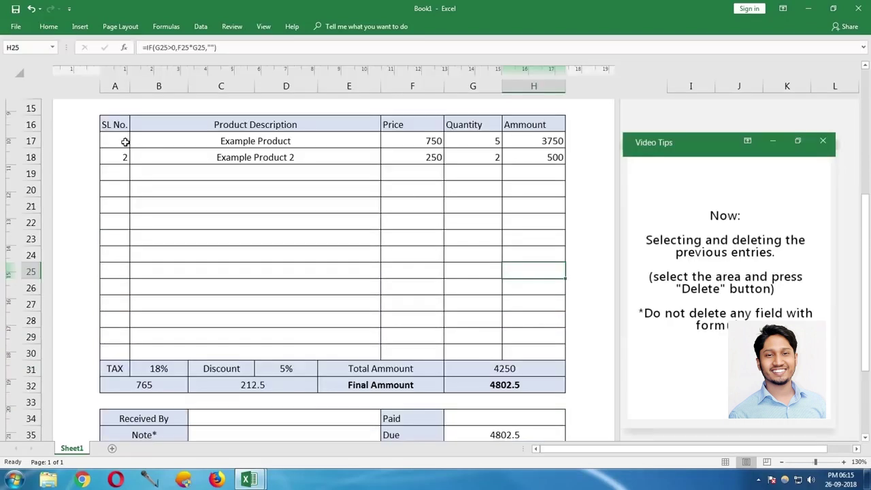
# - Clear the two example product rows A17:G18
pyautogui.moveTo(125, 141); pyautogui.dragTo(463, 158)
pyautogui.press('Delete')
pyautogui.click(324, 190)
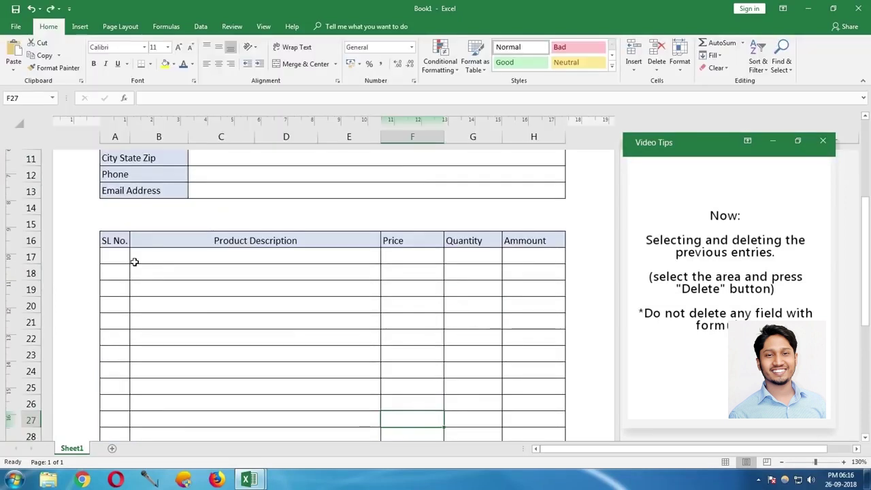
# - Fill row 17 with serial 1, New Product, price 5741 and quantity 1
pyautogui.click(126, 258)
pyautogui.write('1')
pyautogui.click(137, 257)
pyautogui.write('N')
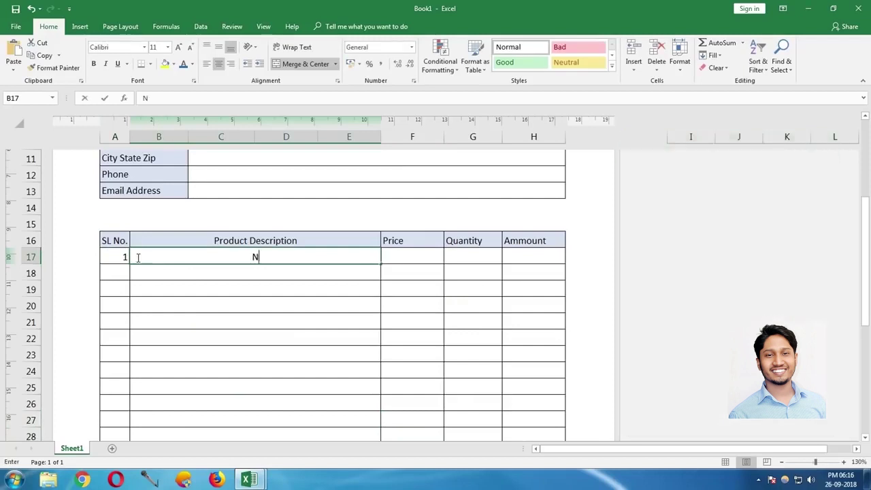
pyautogui.write('ew Product')
pyautogui.press('Tab')
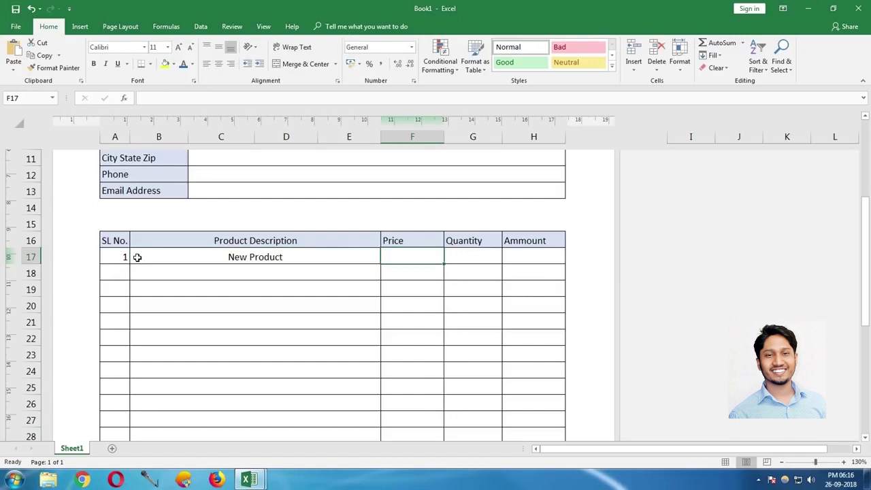
pyautogui.write('57')
pyautogui.press('Tab')
pyautogui.write('1')
pyautogui.click(277, 296)
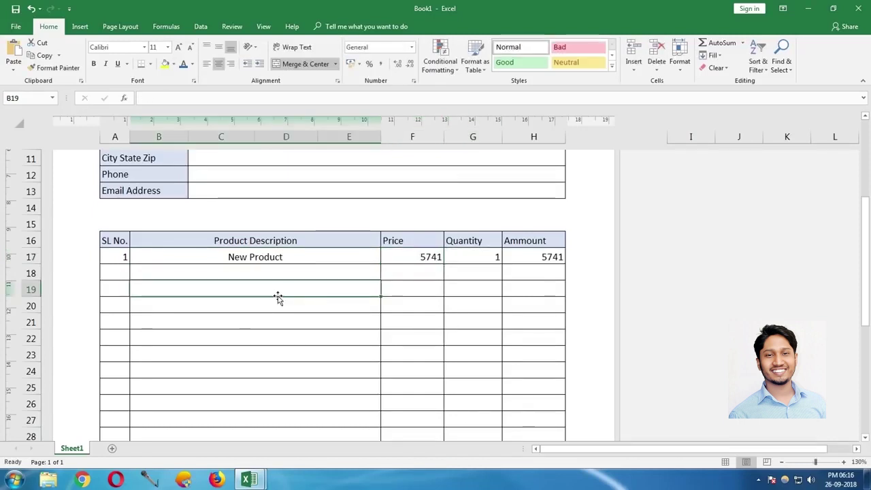
pyautogui.scroll(-3, 277, 295)
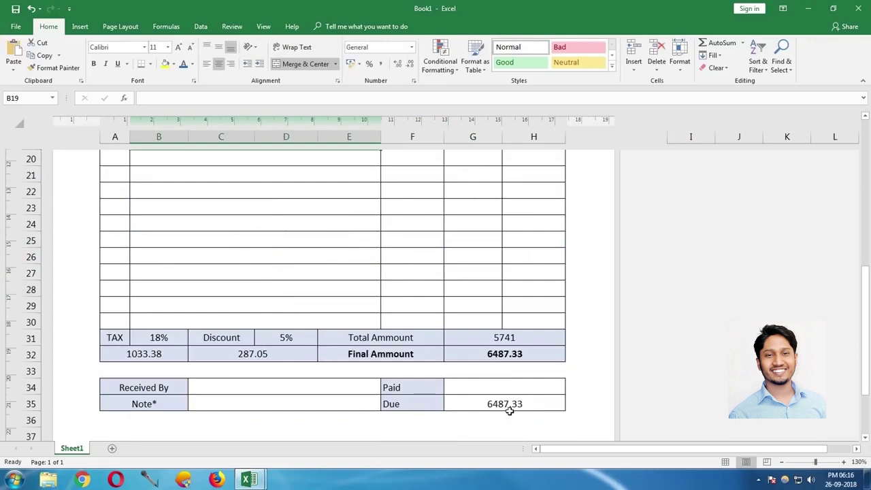
# - Enter 6150 as the Paid amount
pyautogui.click(480, 386)
pyautogui.write('61')
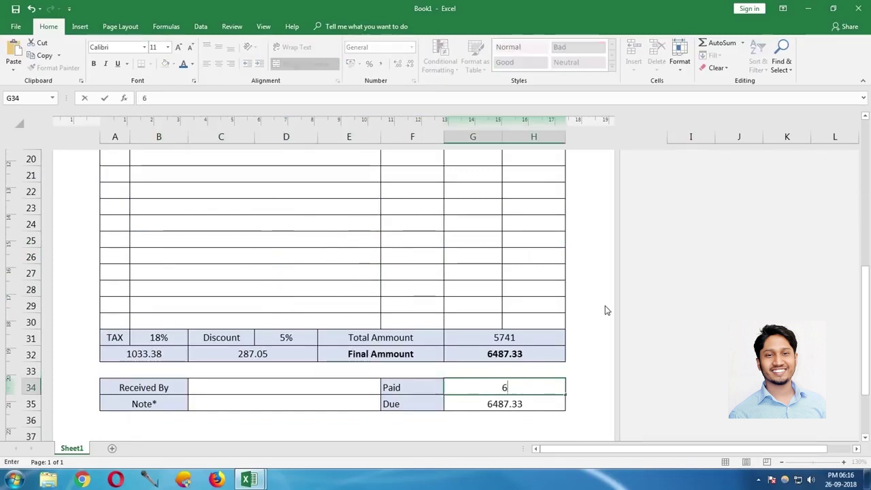
pyautogui.write('50')
pyautogui.press('Return')
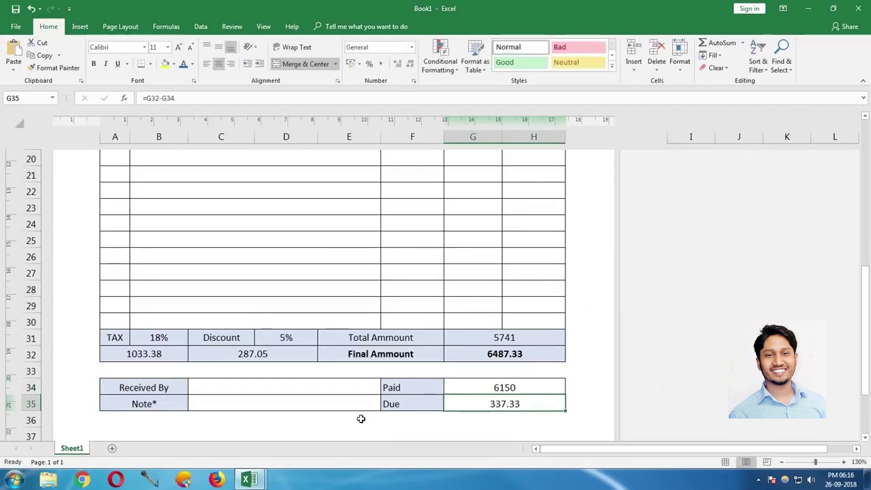
# - Change the tax rate from 18% to 7%, making the Final Amount 5855.82
pyautogui.click(159, 339)
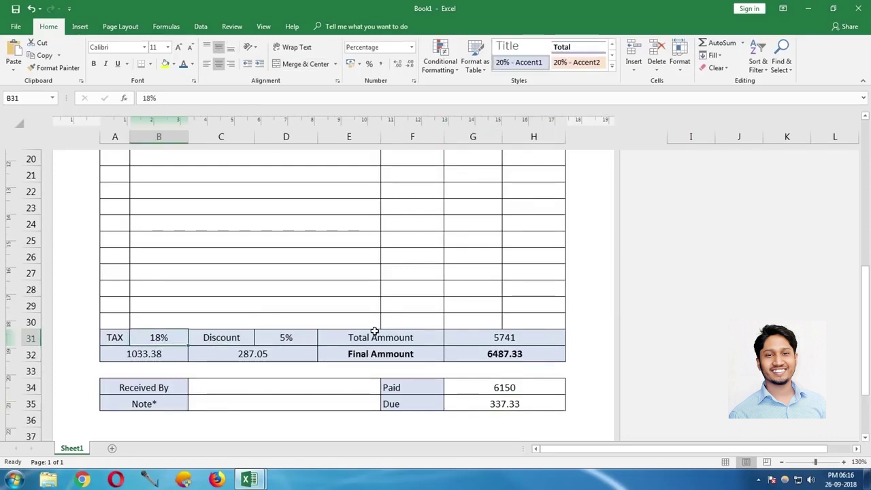
pyautogui.write('7')
pyautogui.press('Return')
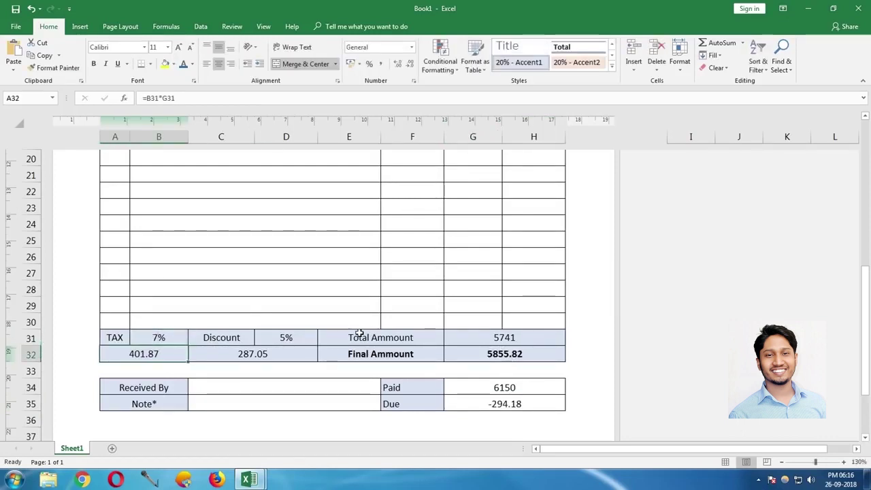
# - Change Paid to 5855 so Due becomes 0.82
pyautogui.click(540, 381)
pyautogui.write('5')
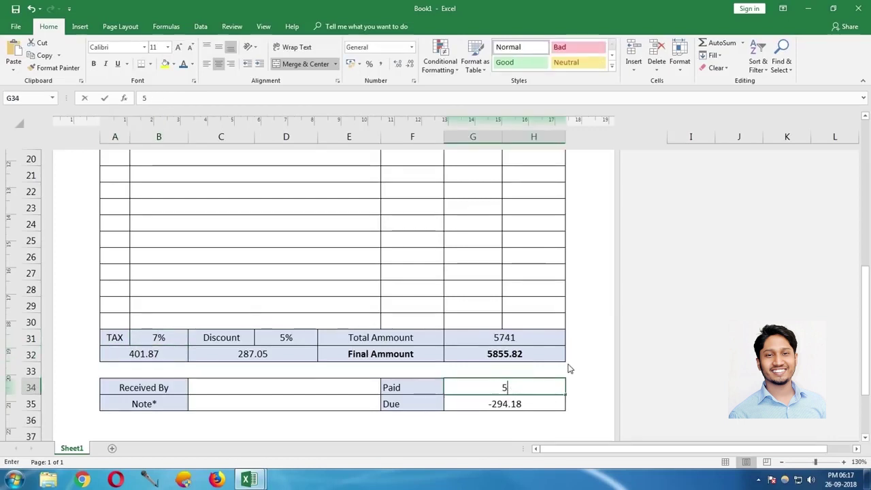
pyautogui.write('855')
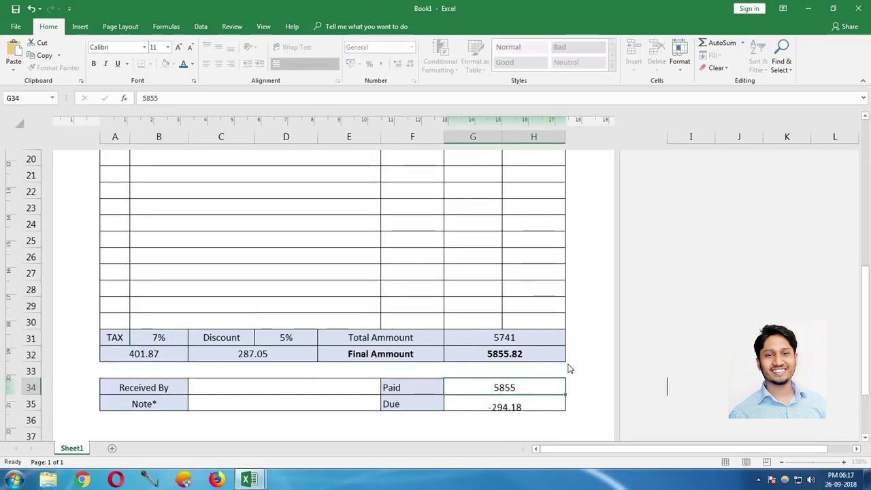
pyautogui.press('Return')
pyautogui.click(325, 373)
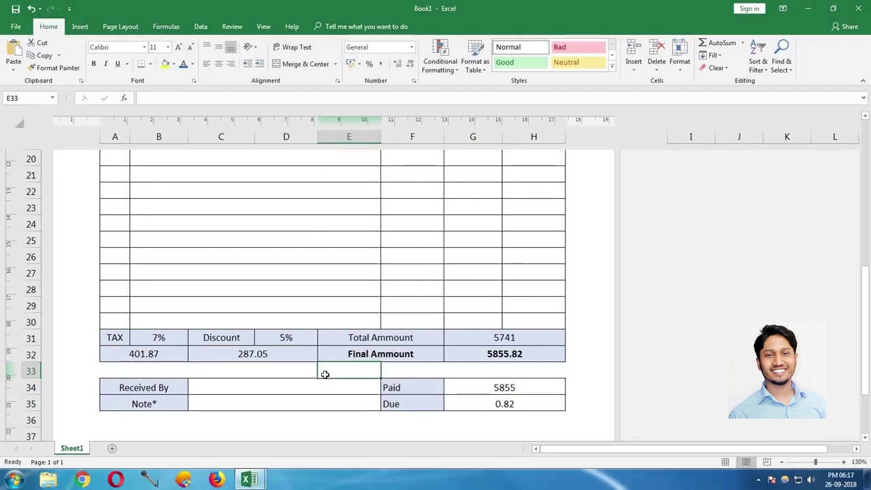
# - Wrap the Due formula in INT so G35 reads =INT(G32-G34)
pyautogui.doubleClick(511, 405)
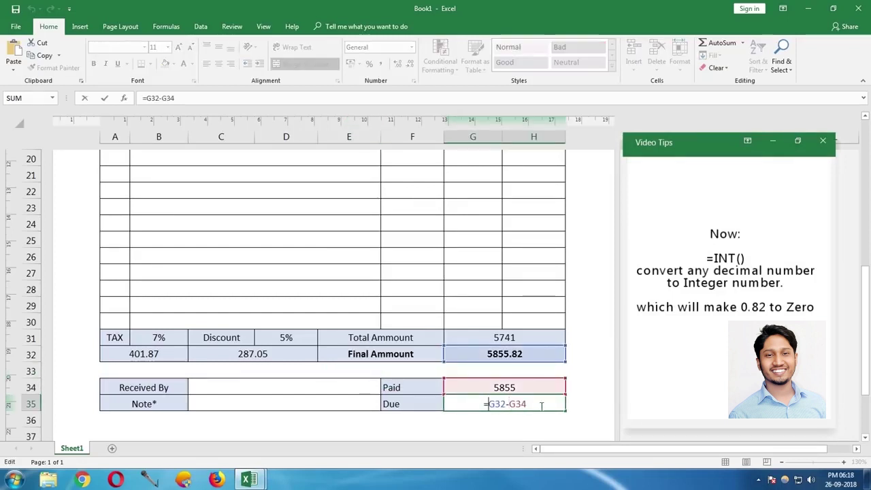
pyautogui.write('INT(')
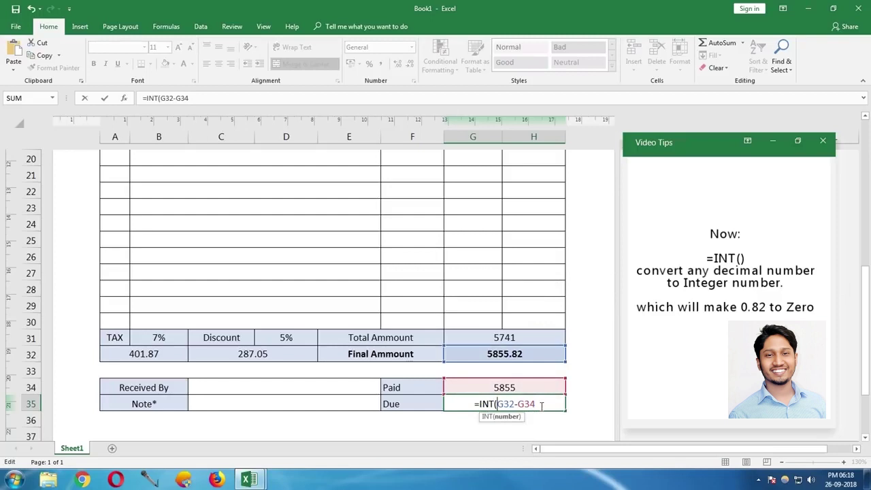
pyautogui.write(')')
pyautogui.press('Return')
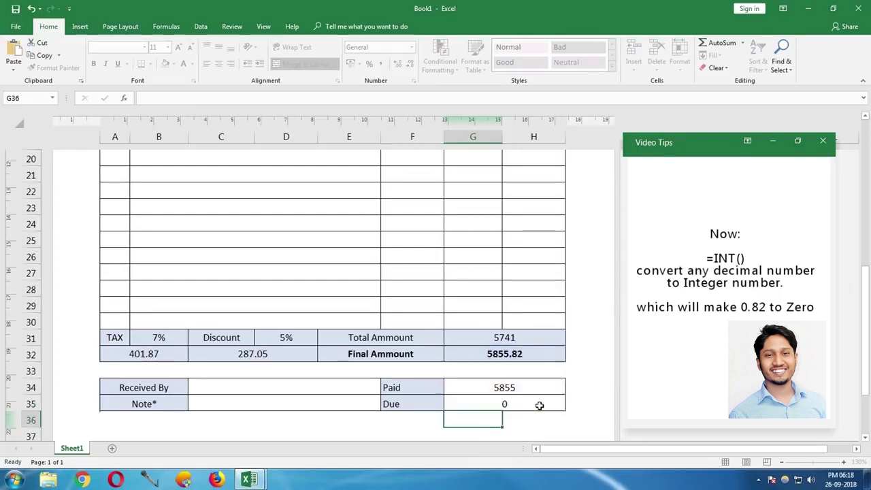
pyautogui.press('Down')
pyautogui.press('Left')
pyautogui.press('Left')
# - Change the Paid amount to 5851 so Due shows 4
pyautogui.doubleClick(516, 338)
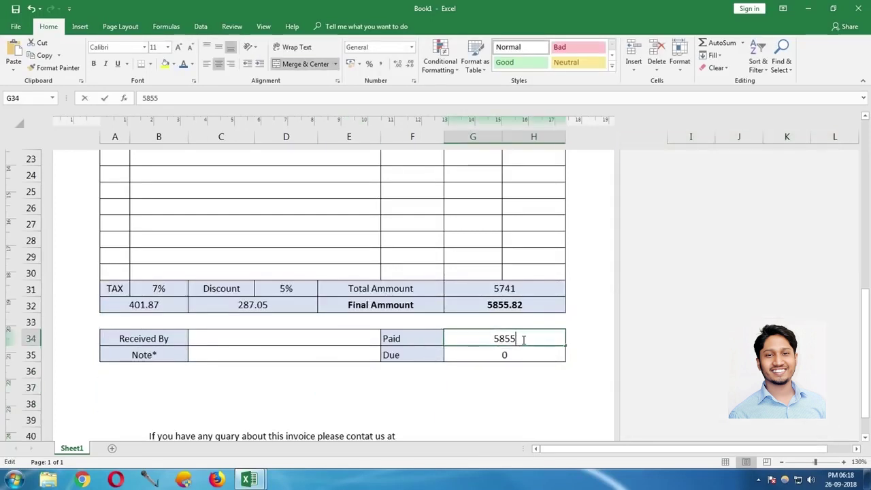
pyautogui.press('BackSpace')
pyautogui.write('1')
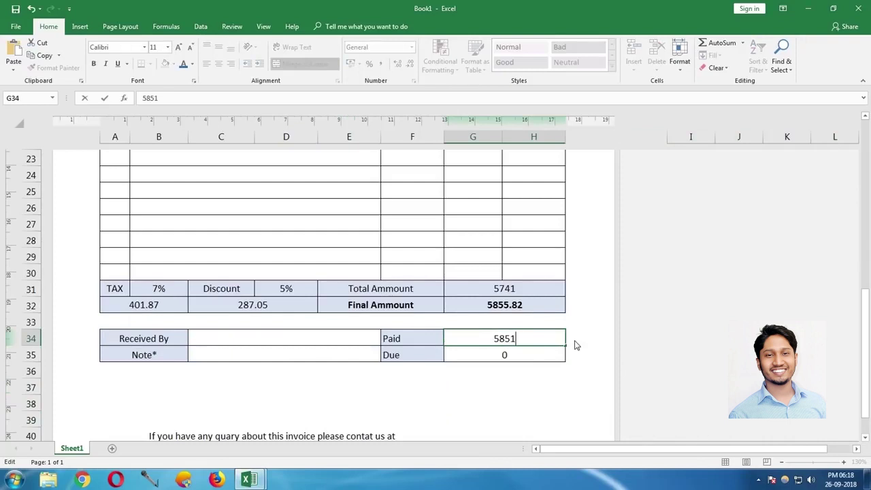
pyautogui.press('Return')
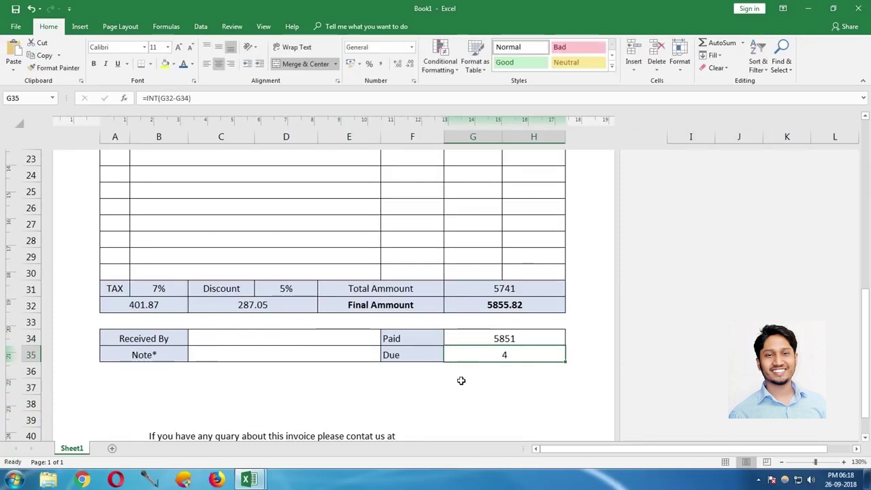
pyautogui.click(426, 382)
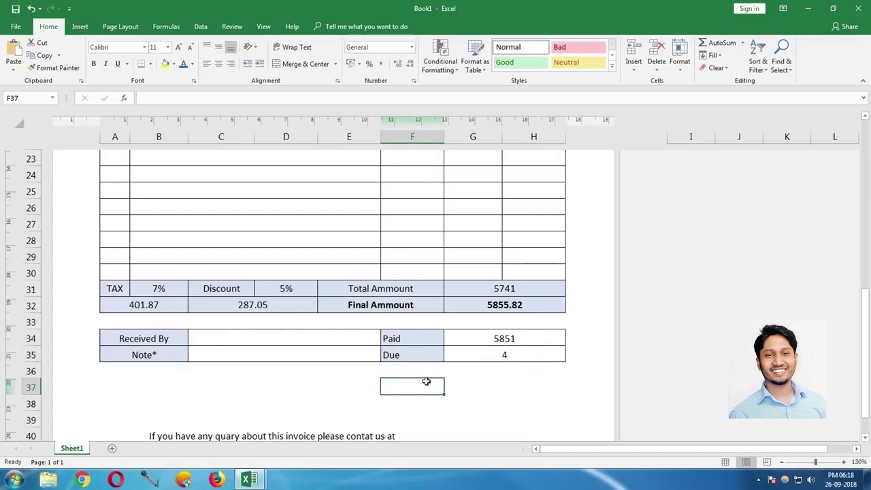
pyautogui.click(501, 373)
# - Put Current Date, Current Time and Number of Pages in the left, centre and right footer
pyautogui.scroll(4, 504, 391)
pyautogui.scroll(4, 515, 382)
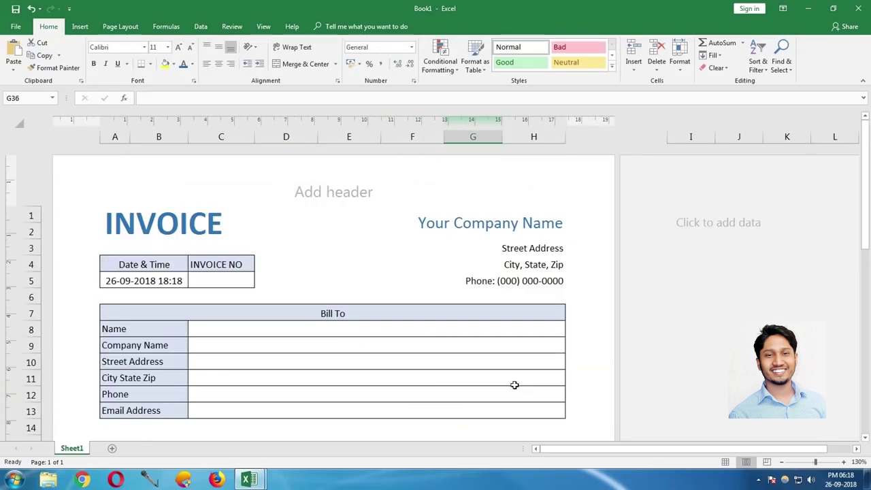
pyautogui.scroll(-2, 514, 385)
pyautogui.scroll(-6, 514, 385)
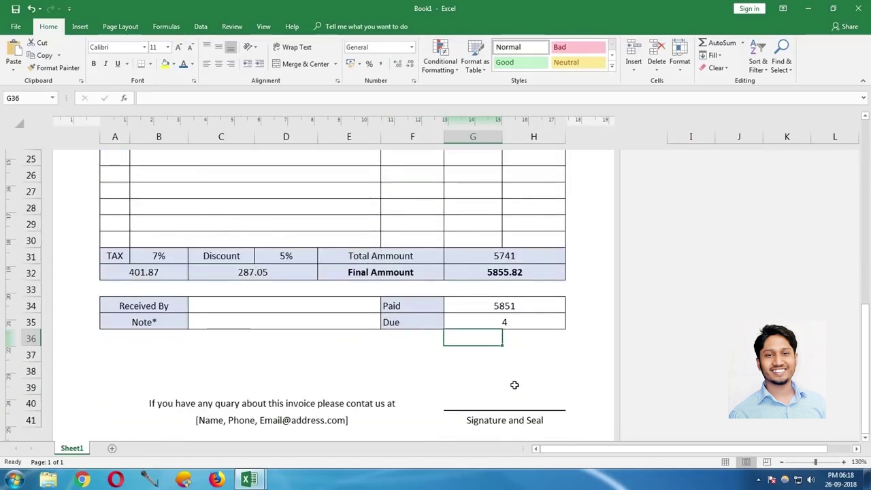
pyautogui.scroll(-3, 515, 385)
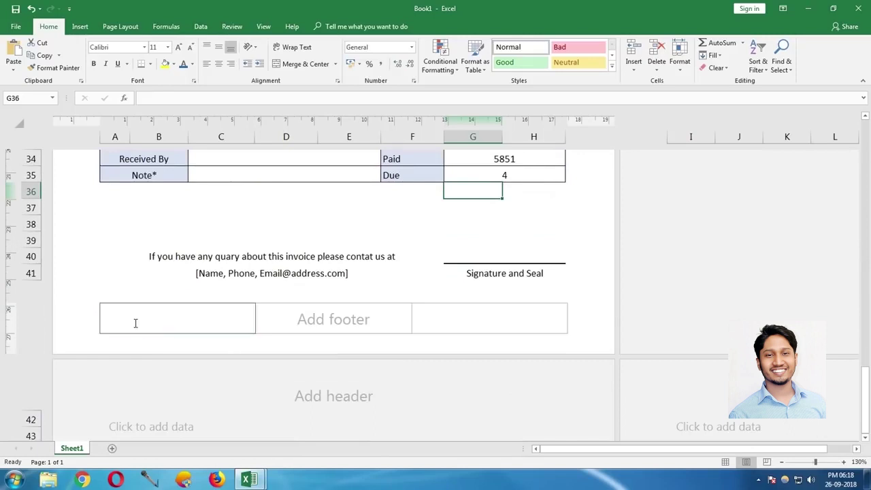
pyautogui.click(136, 322)
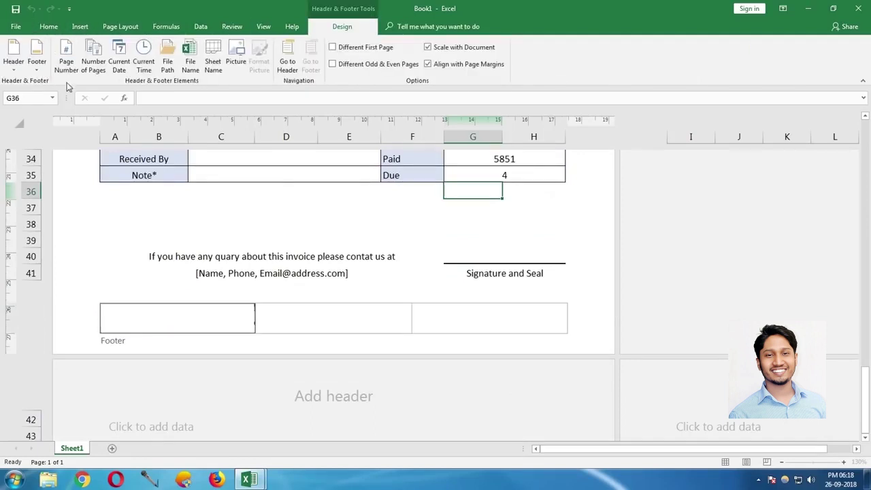
pyautogui.click(119, 63)
pyautogui.click(305, 325)
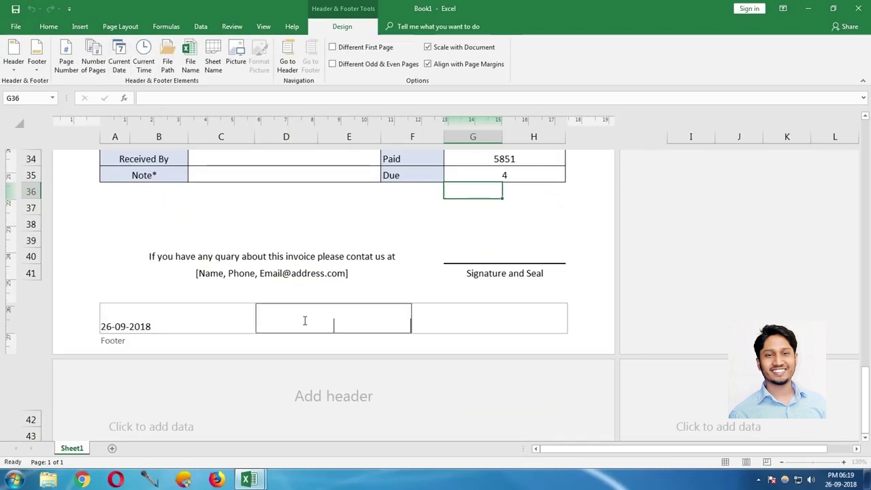
pyautogui.click(143, 63)
pyautogui.click(448, 320)
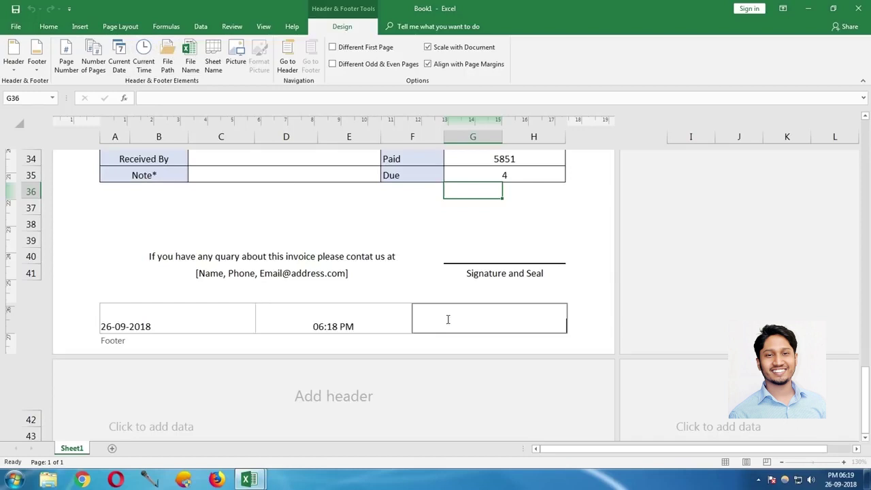
pyautogui.click(85, 58)
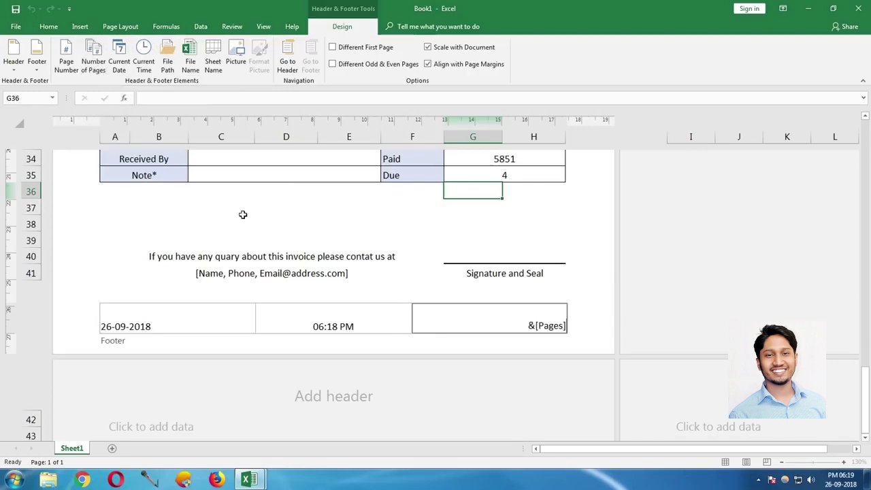
pyautogui.click(401, 315)
pyautogui.click(399, 294)
# - Insert the File Path field into the left header section
pyautogui.scroll(1, 401, 294)
pyautogui.scroll(4, 400, 293)
pyautogui.scroll(5, 401, 292)
pyautogui.scroll(2, 399, 290)
pyautogui.click(332, 193)
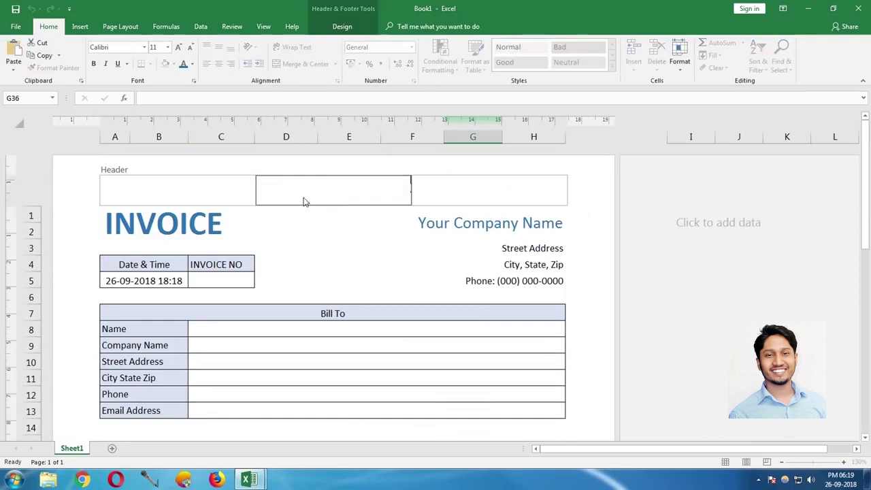
pyautogui.click(230, 191)
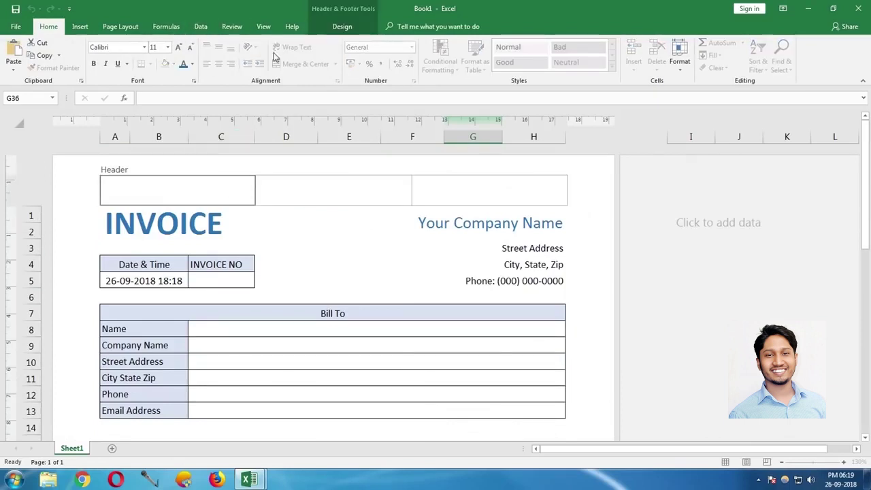
pyautogui.click(335, 27)
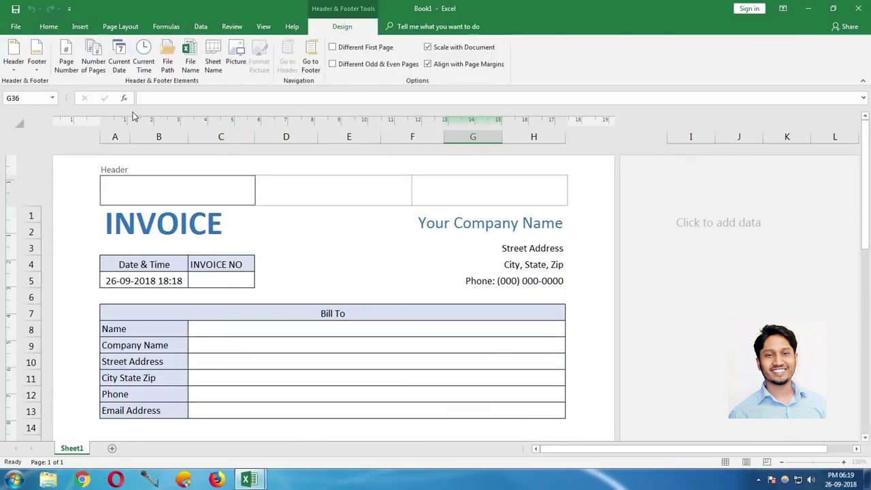
pyautogui.click(168, 54)
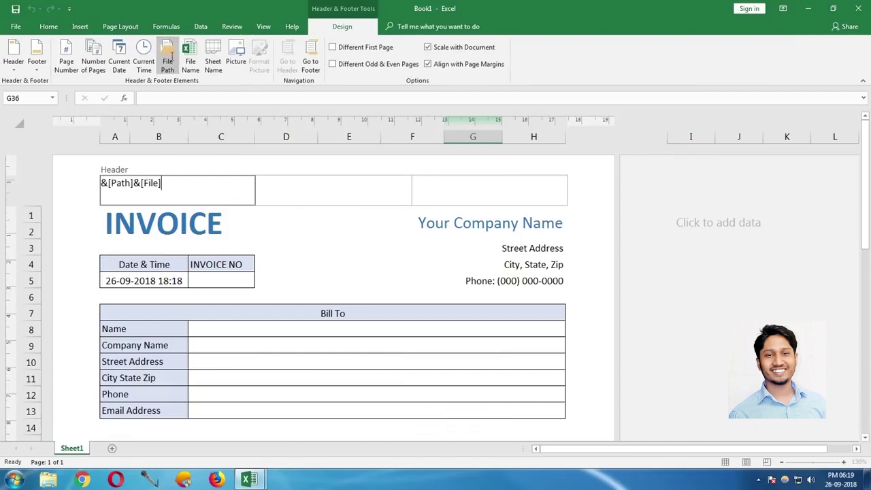
pyautogui.click(311, 268)
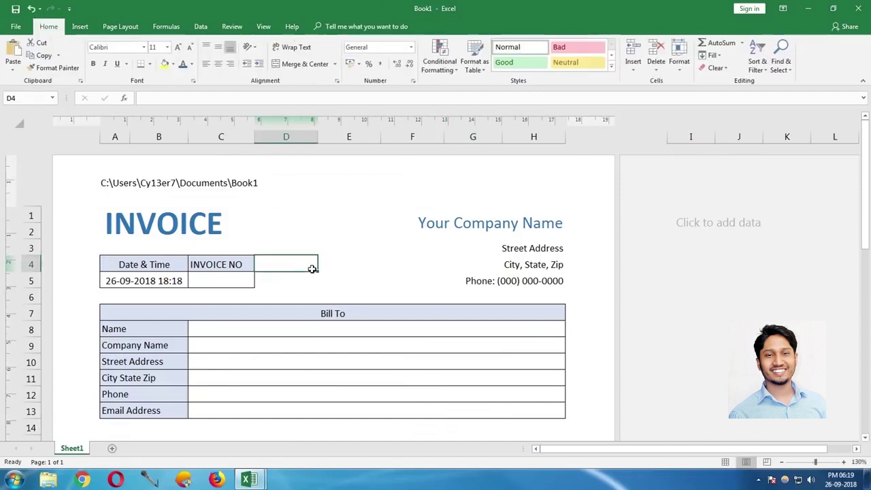
pyautogui.click(338, 366)
pyautogui.scroll(-5, 339, 366)
pyautogui.scroll(-3, 338, 366)
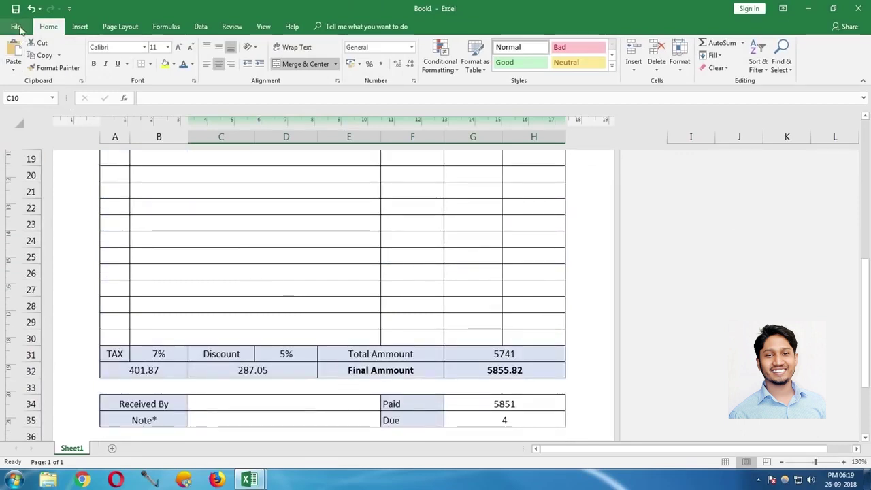
pyautogui.click(16, 26)
pyautogui.click(34, 181)
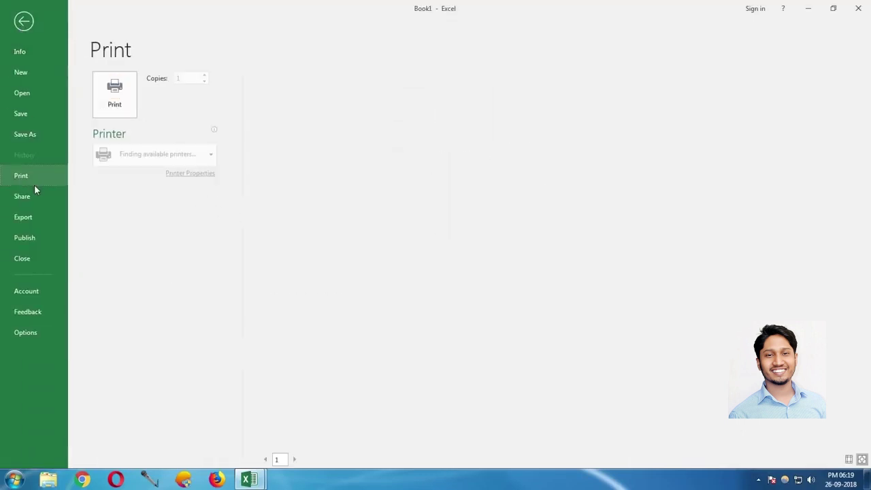
pyautogui.click(691, 252)
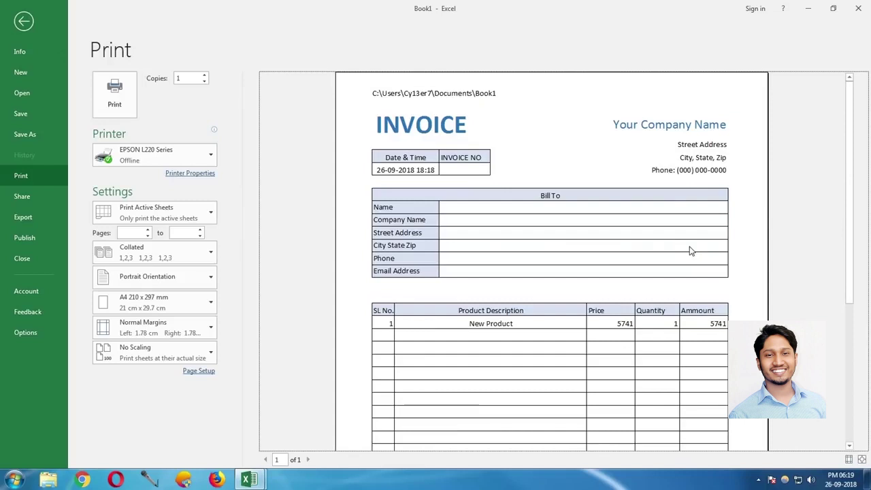
pyautogui.scroll(-1, 691, 252)
pyautogui.scroll(-1, 851, 215)
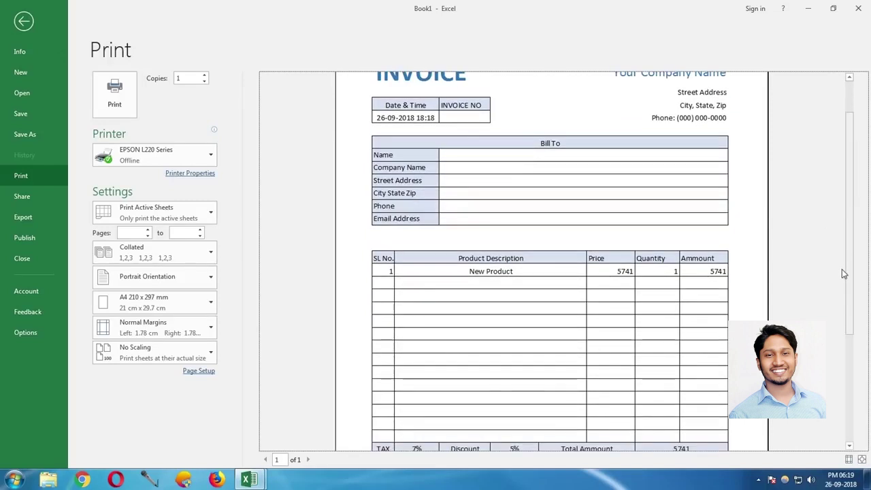
pyautogui.scroll(-1, 849, 370)
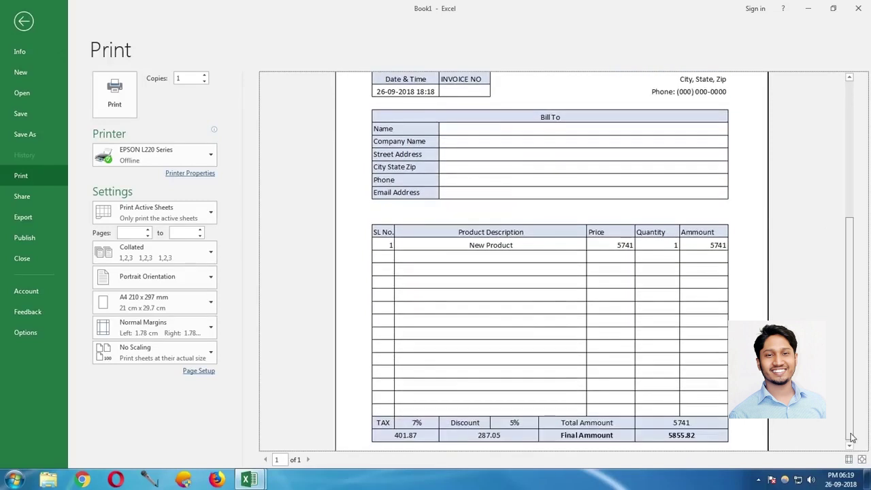
pyautogui.scroll(-6, 841, 419)
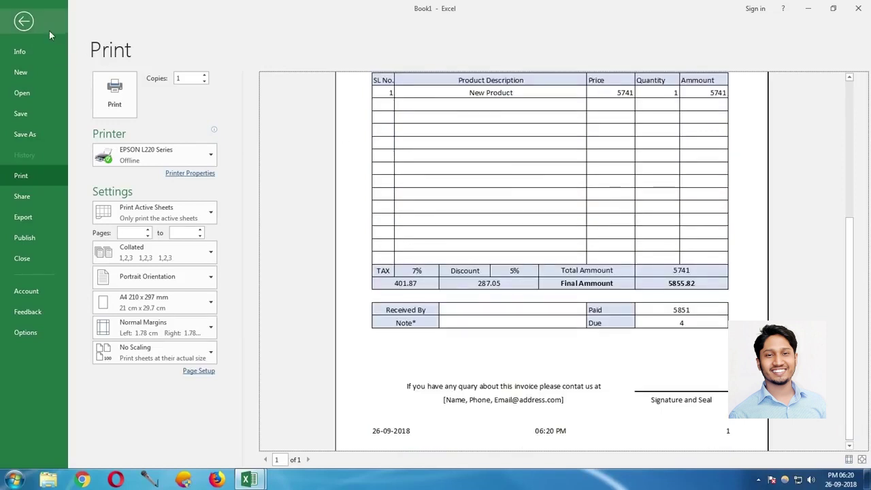
pyautogui.click(24, 23)
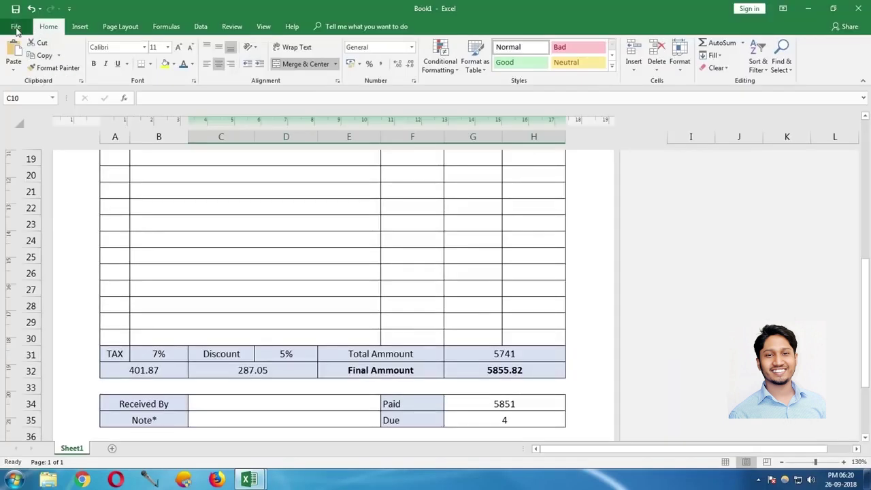
# - Save the workbook to the Desktop under the file name 'invoice for youtube'
pyautogui.click(15, 25)
pyautogui.click(33, 117)
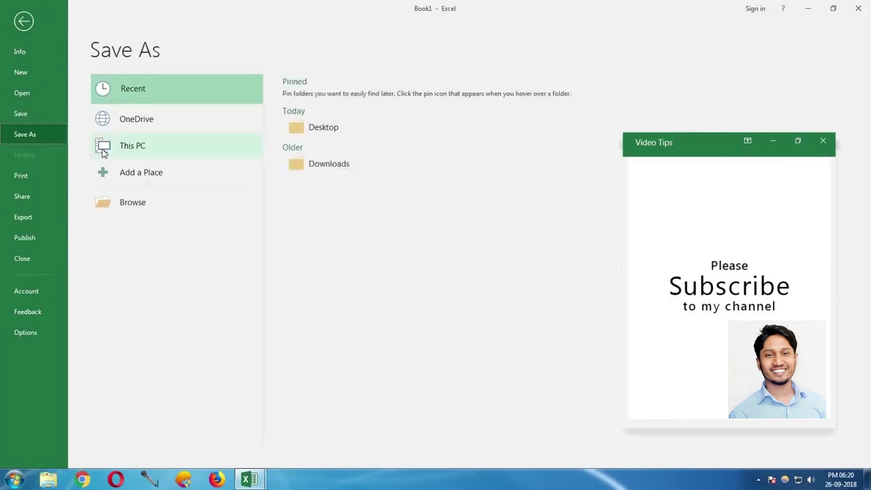
pyautogui.click(149, 198)
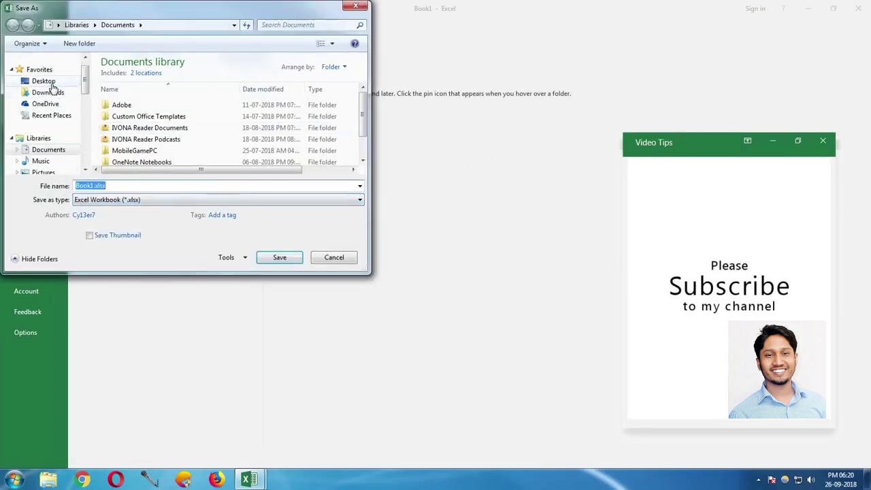
pyautogui.click(43, 81)
pyautogui.doubleClick(129, 186)
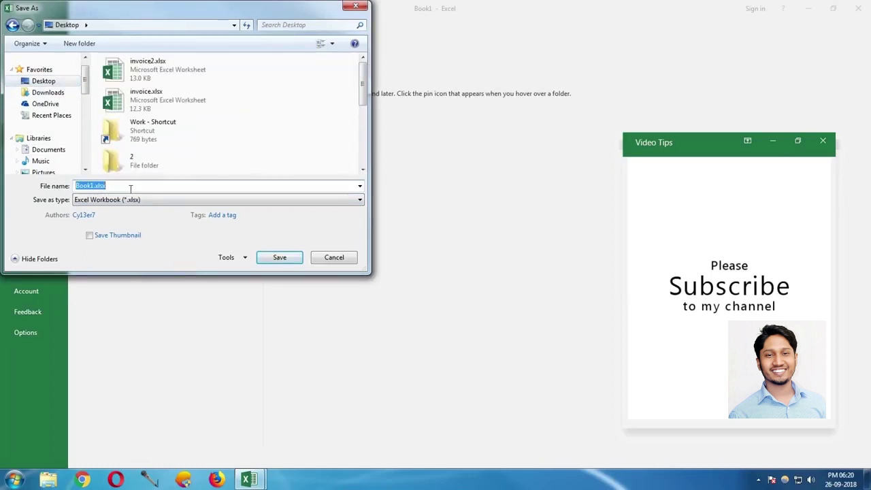
pyautogui.write('invoice for youtube')
pyautogui.click(270, 263)
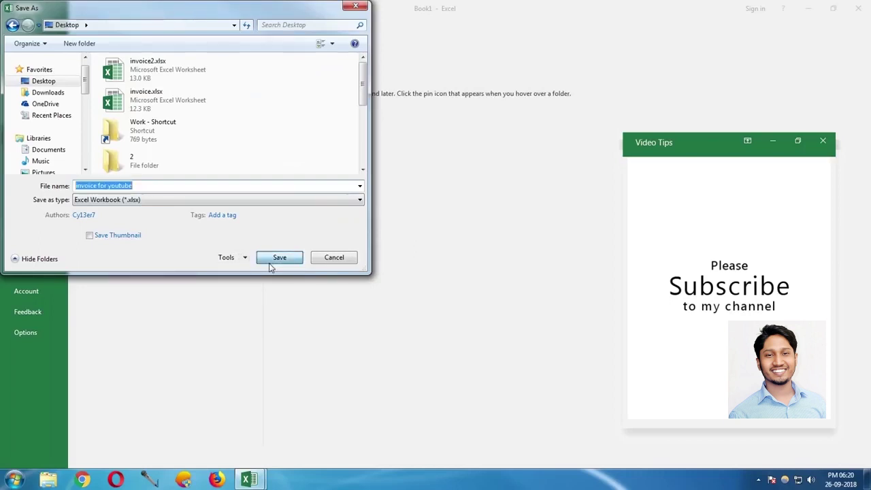